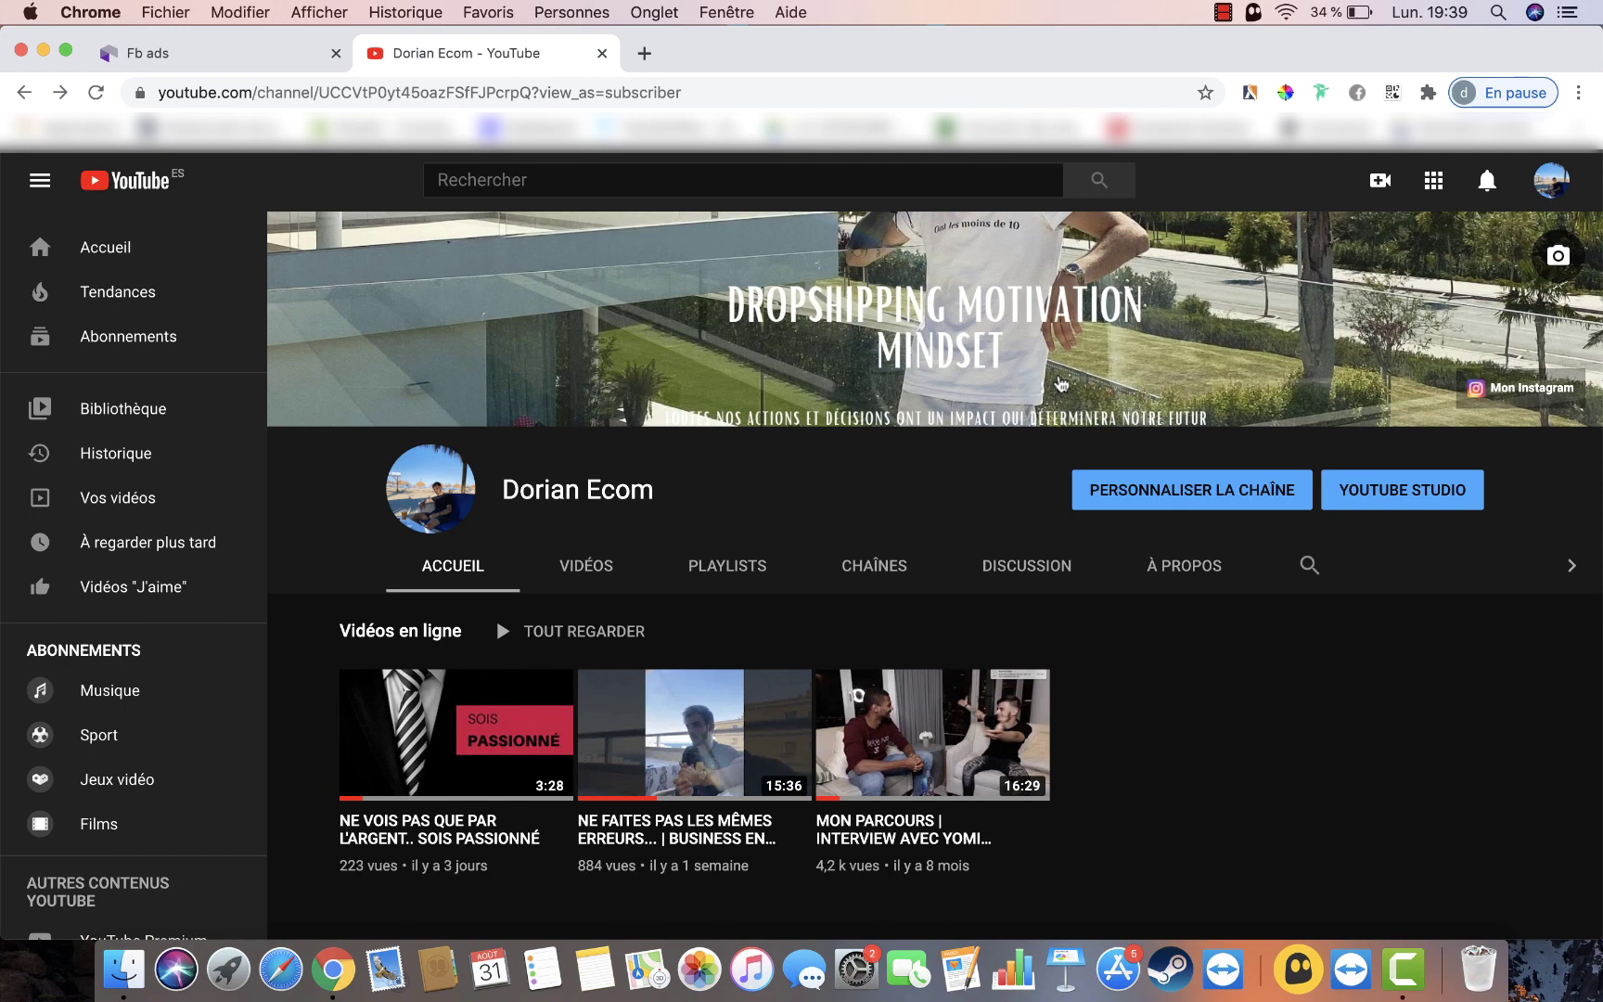
Step: Switch to the Dropispy Facebook ads and filter them by creation date 23/08/2020 - 31/08/2020 and the Video format
key("ctrl+shift+Tab")
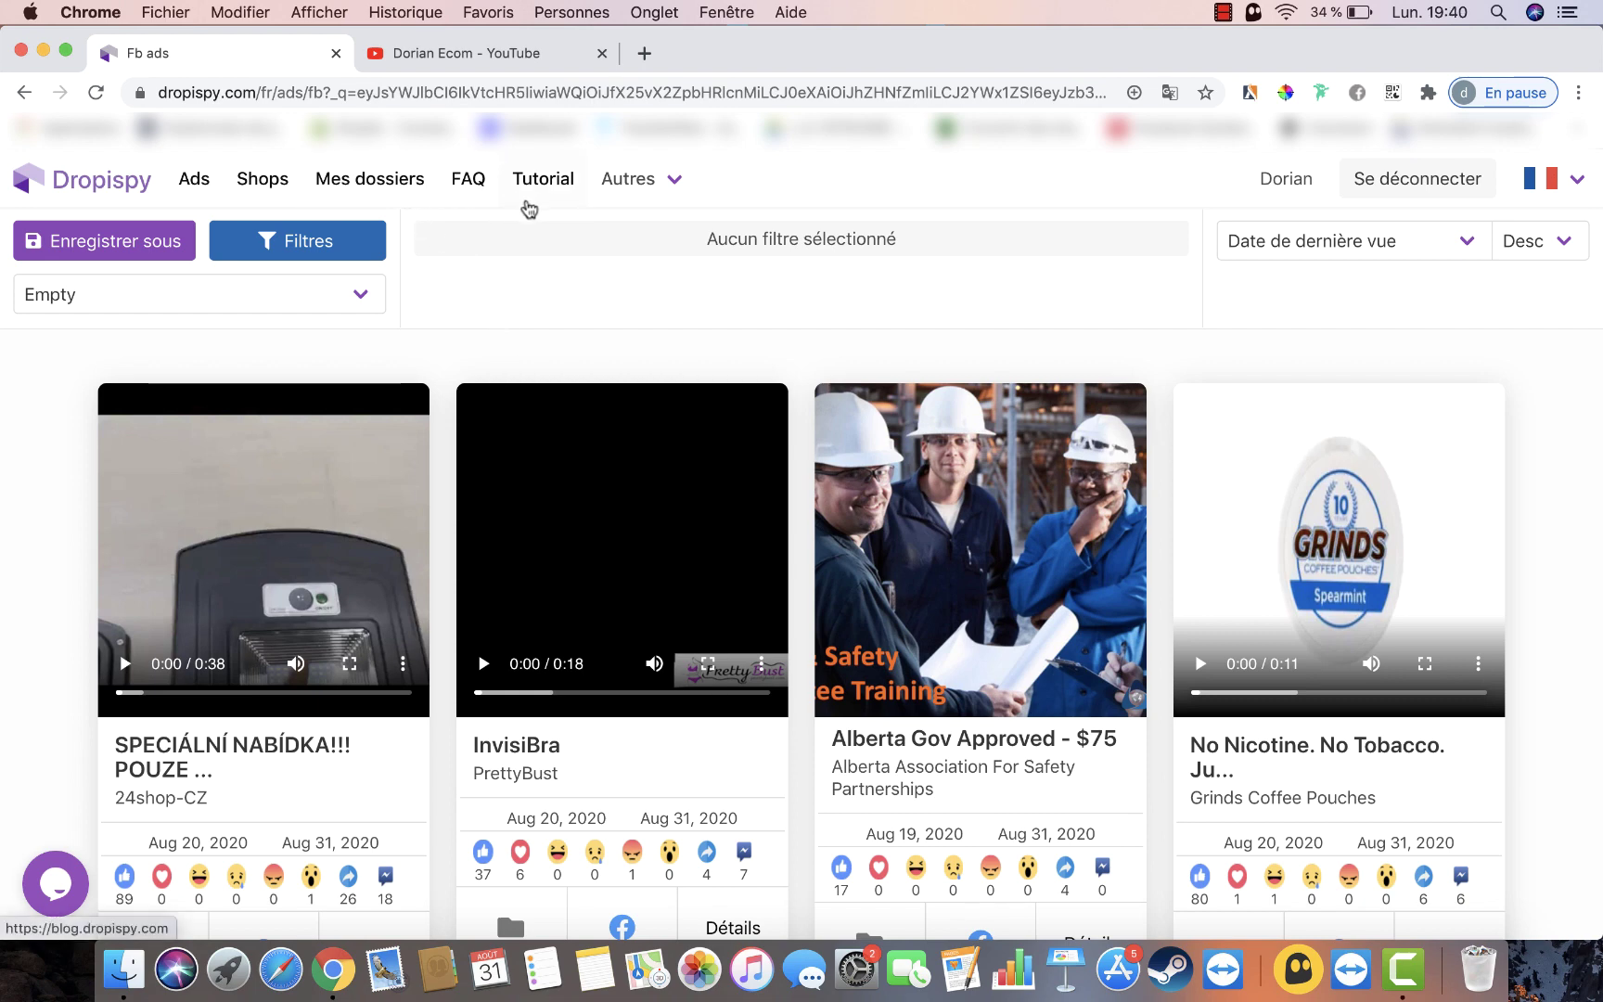
left_click(190, 178)
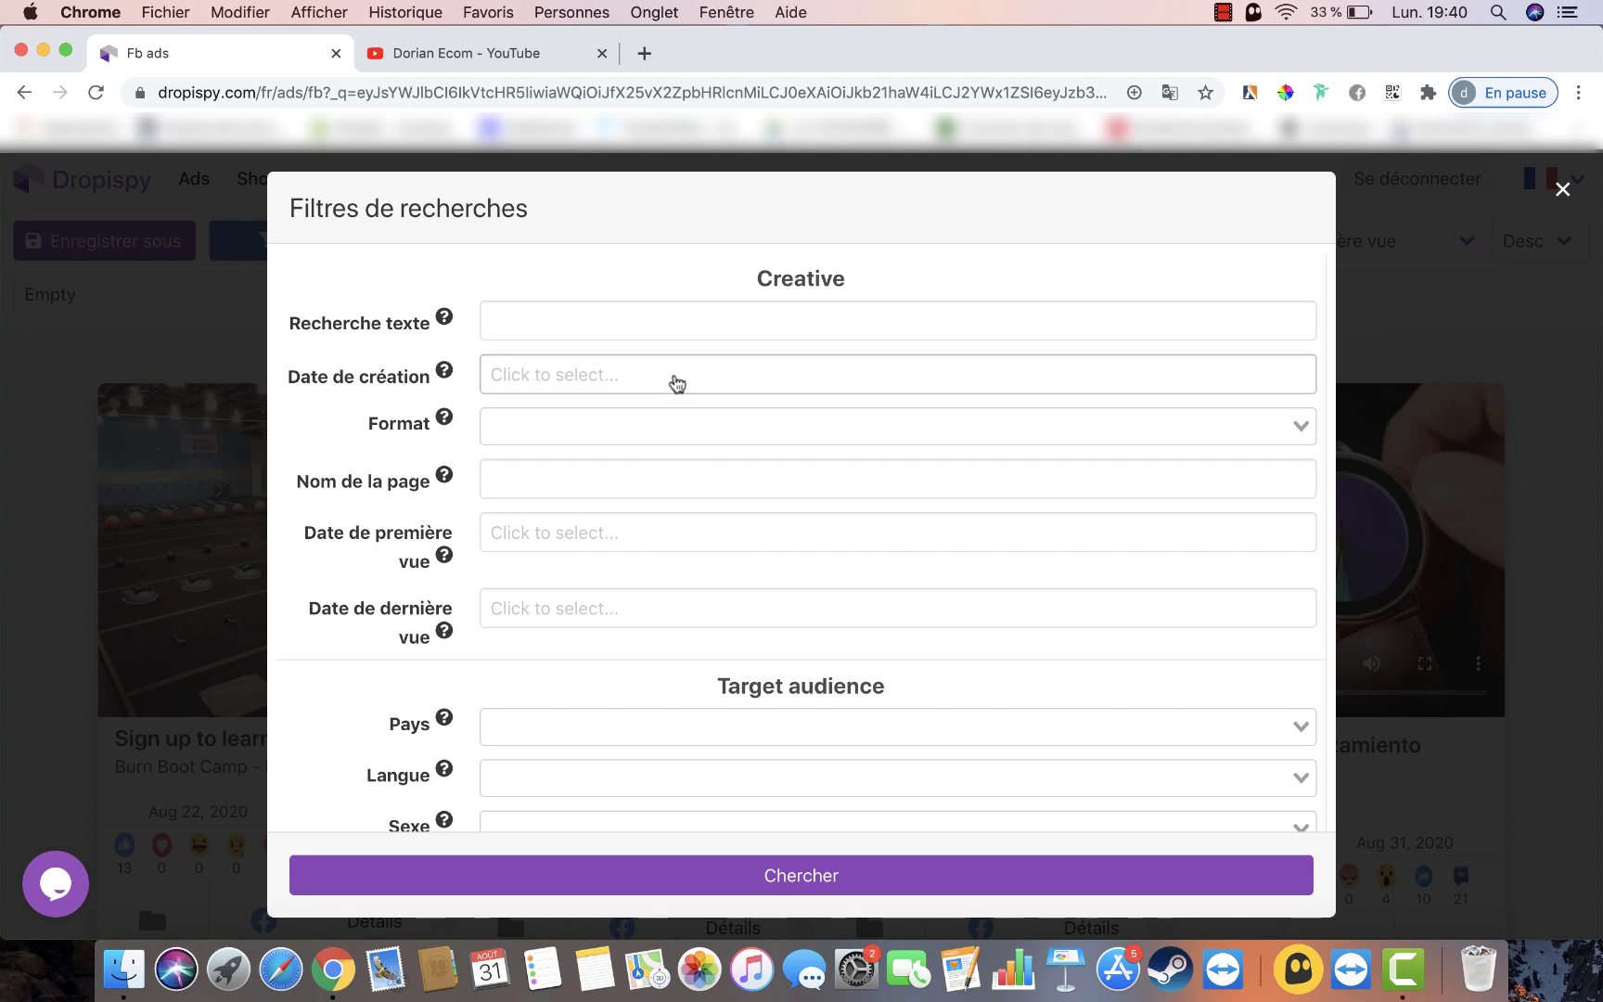
left_click(677, 383)
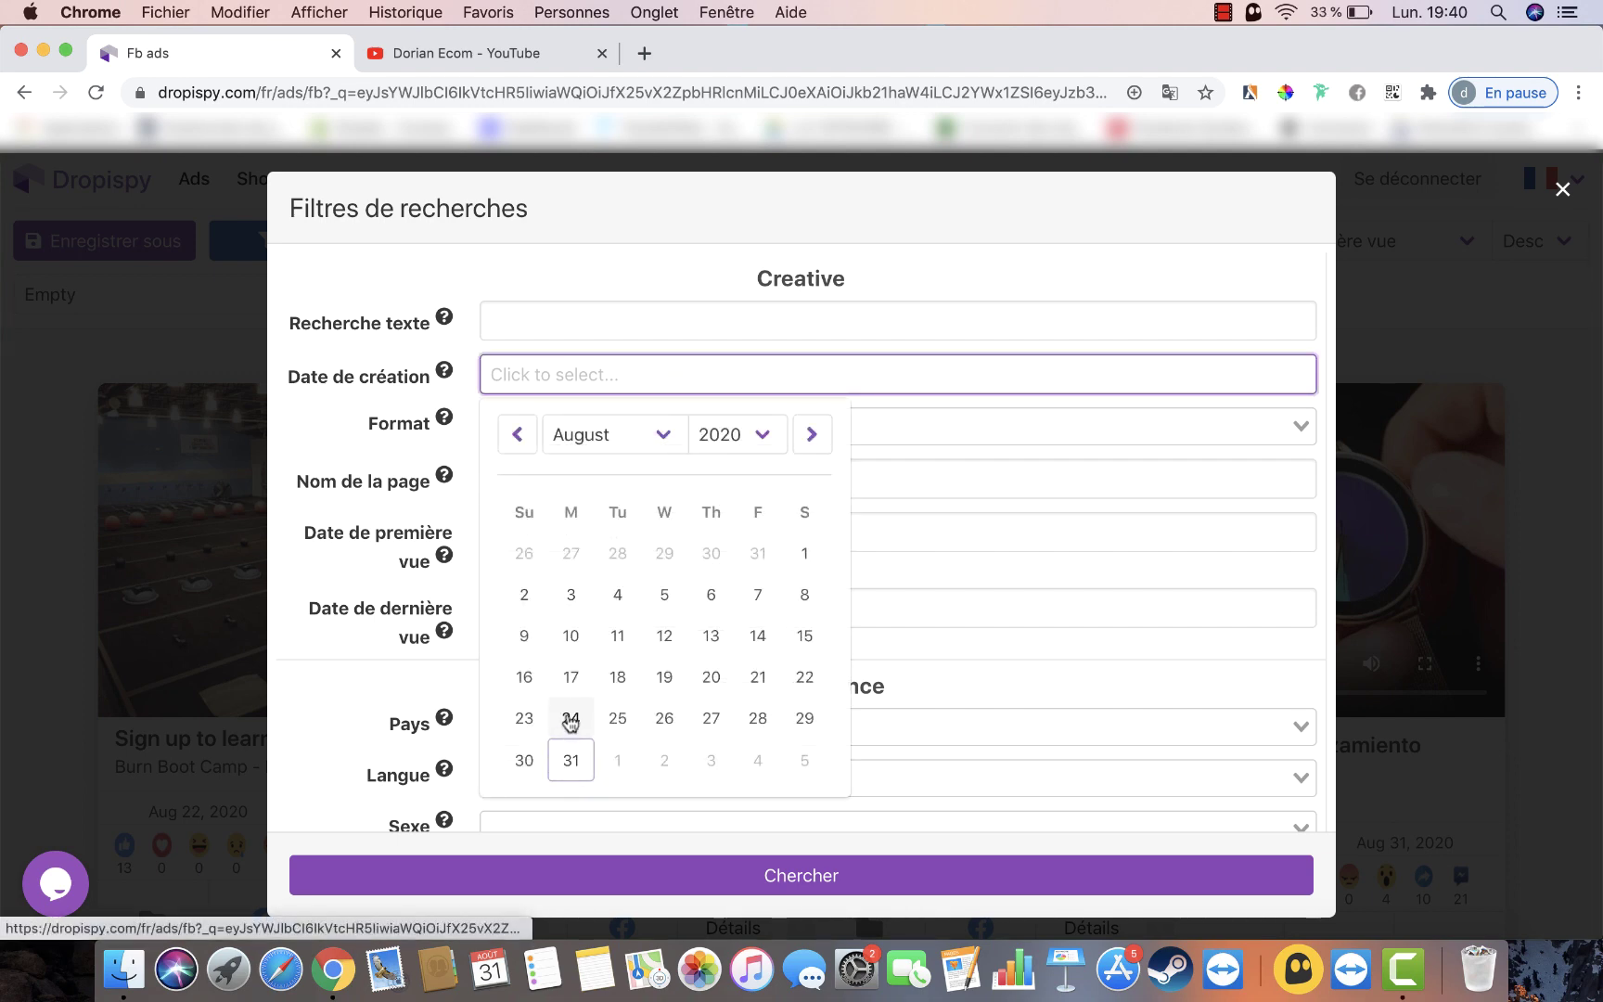
left_click(524, 719)
left_click(570, 760)
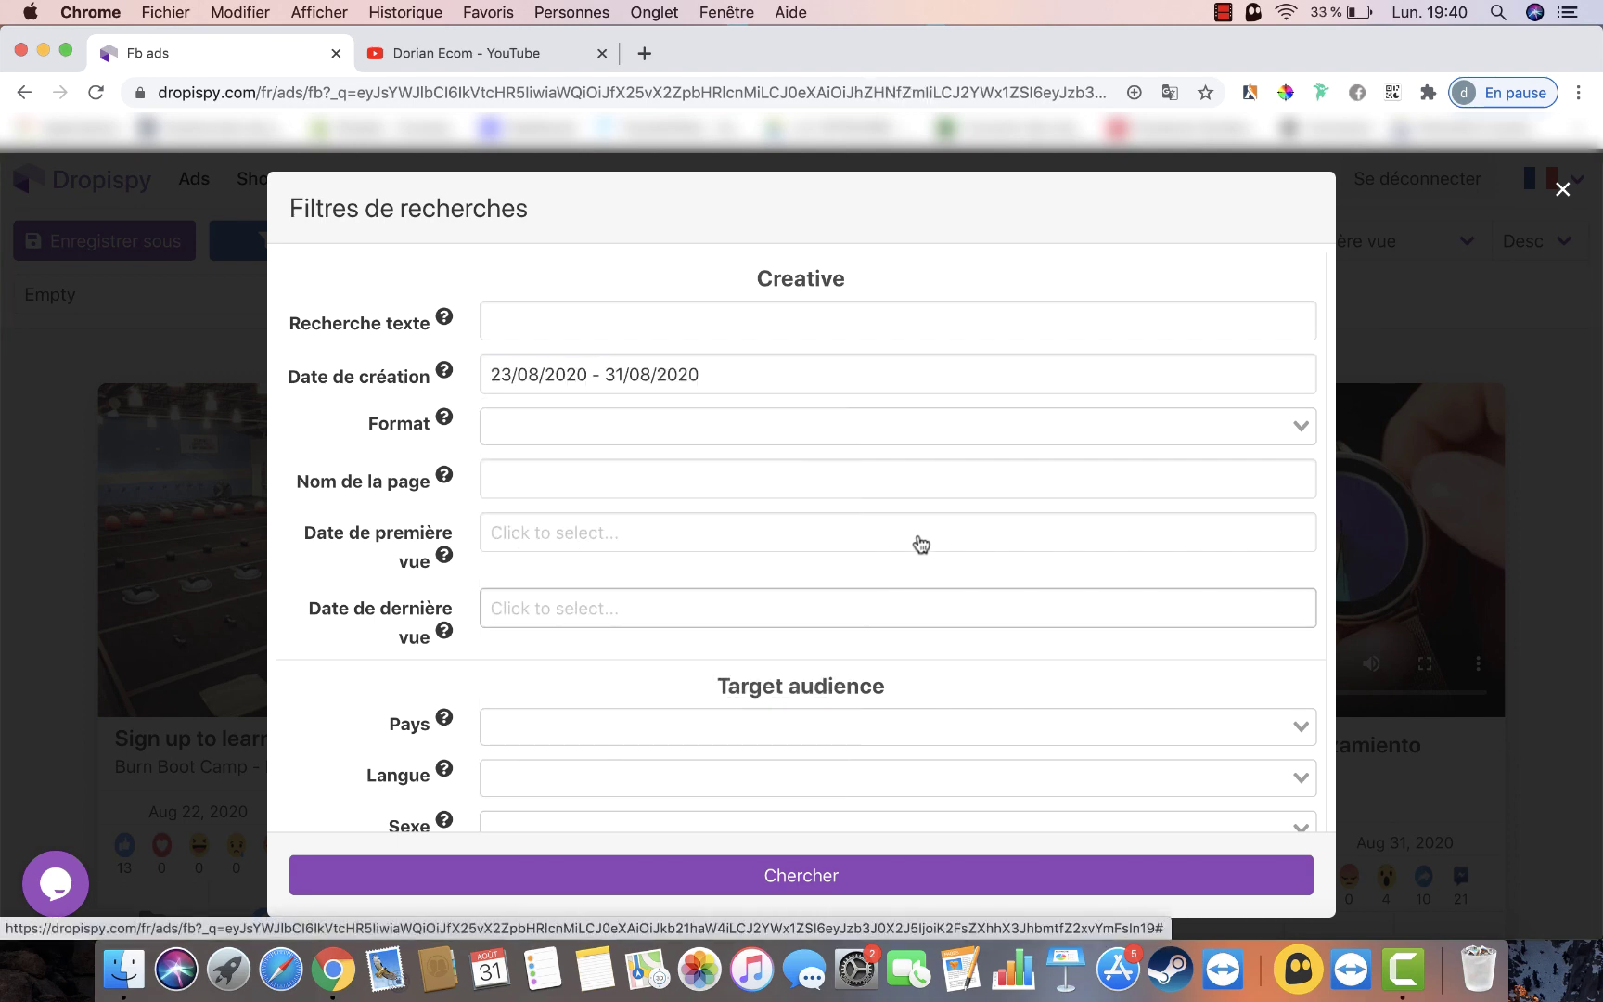
left_click(794, 425)
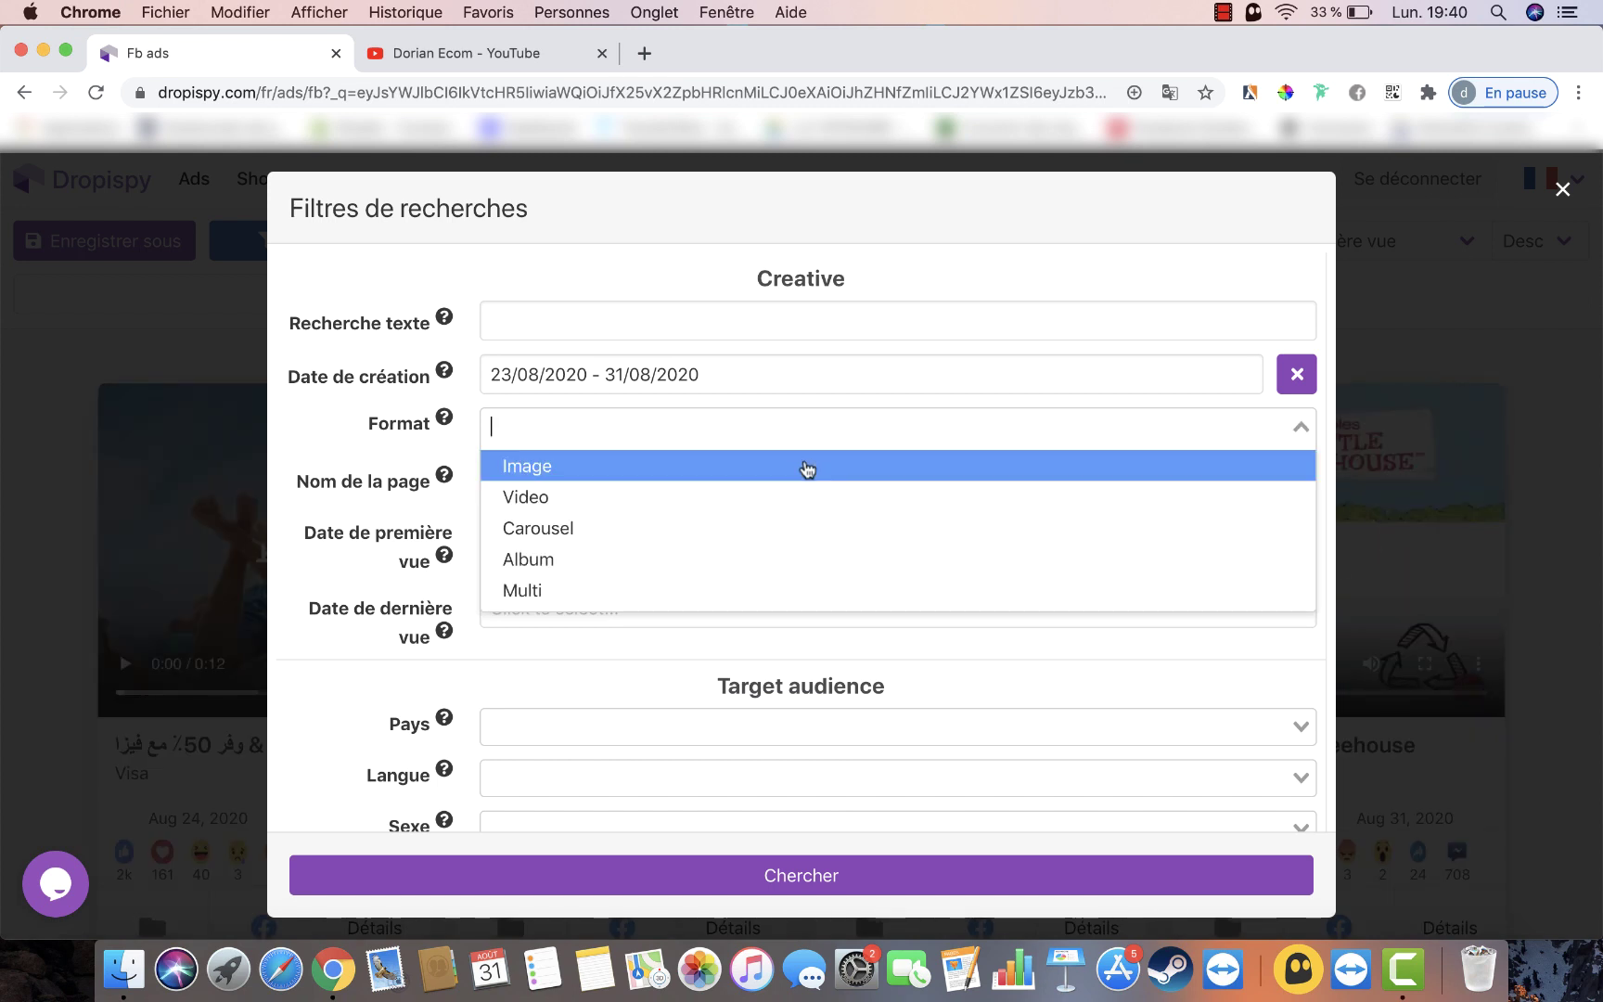
left_click(661, 496)
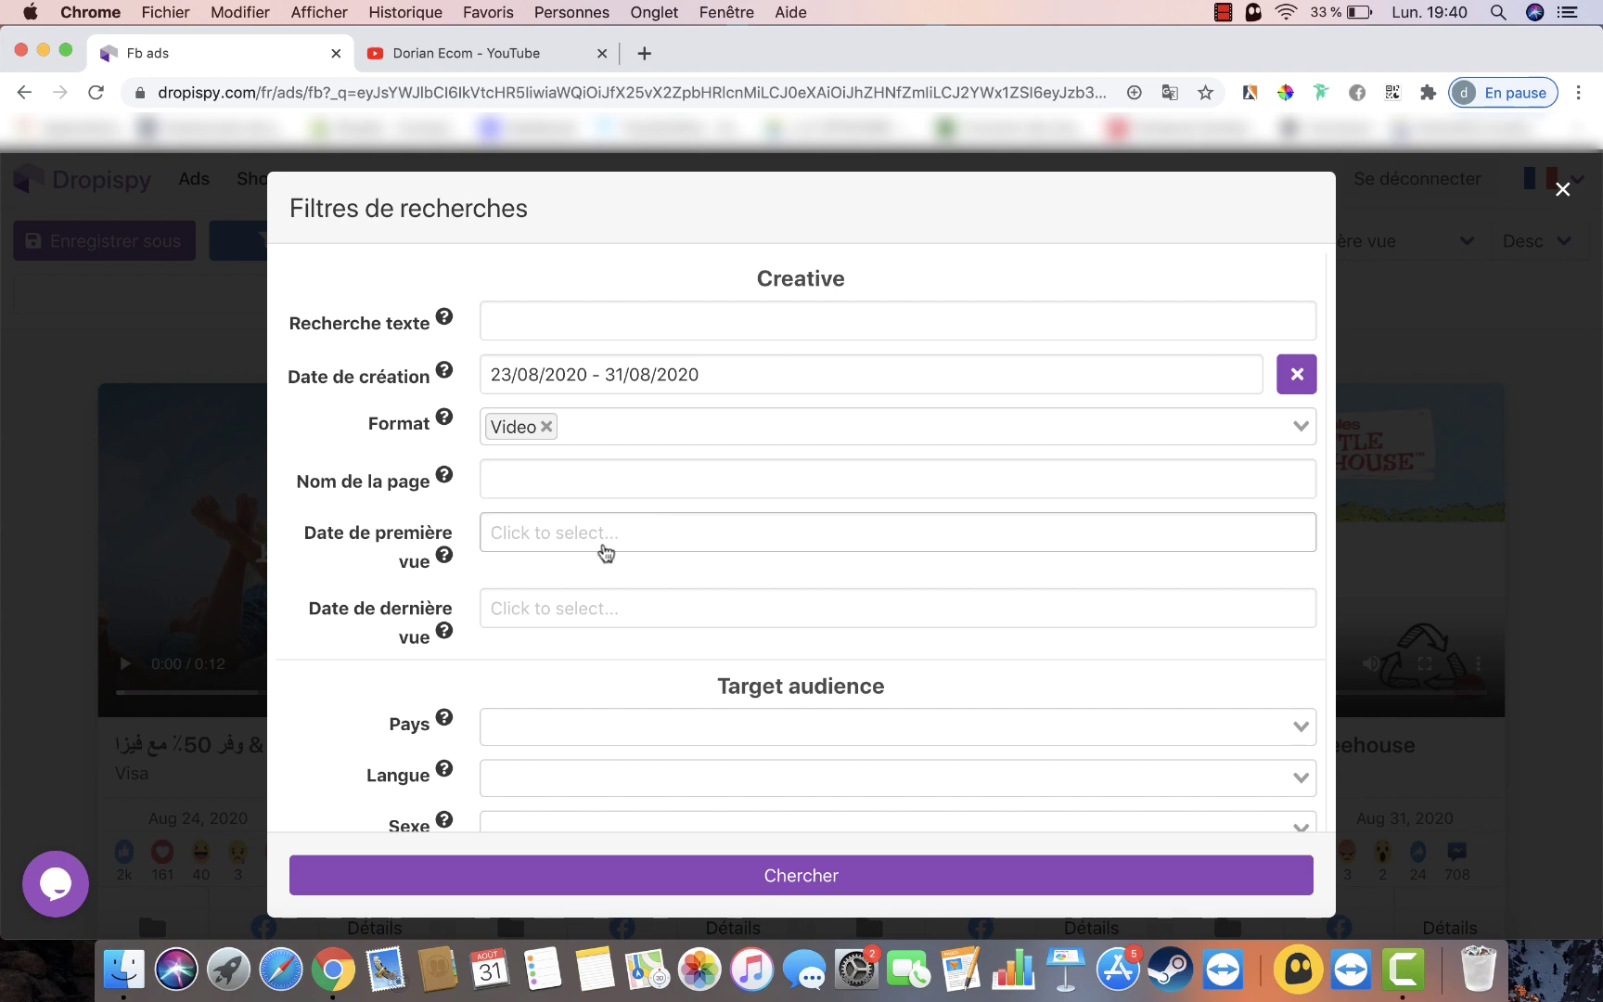
Step: Restrict the target audience filters to the country France and the language Français
scroll(603, 547, "down", 2)
scroll(705, 558, "down", 3)
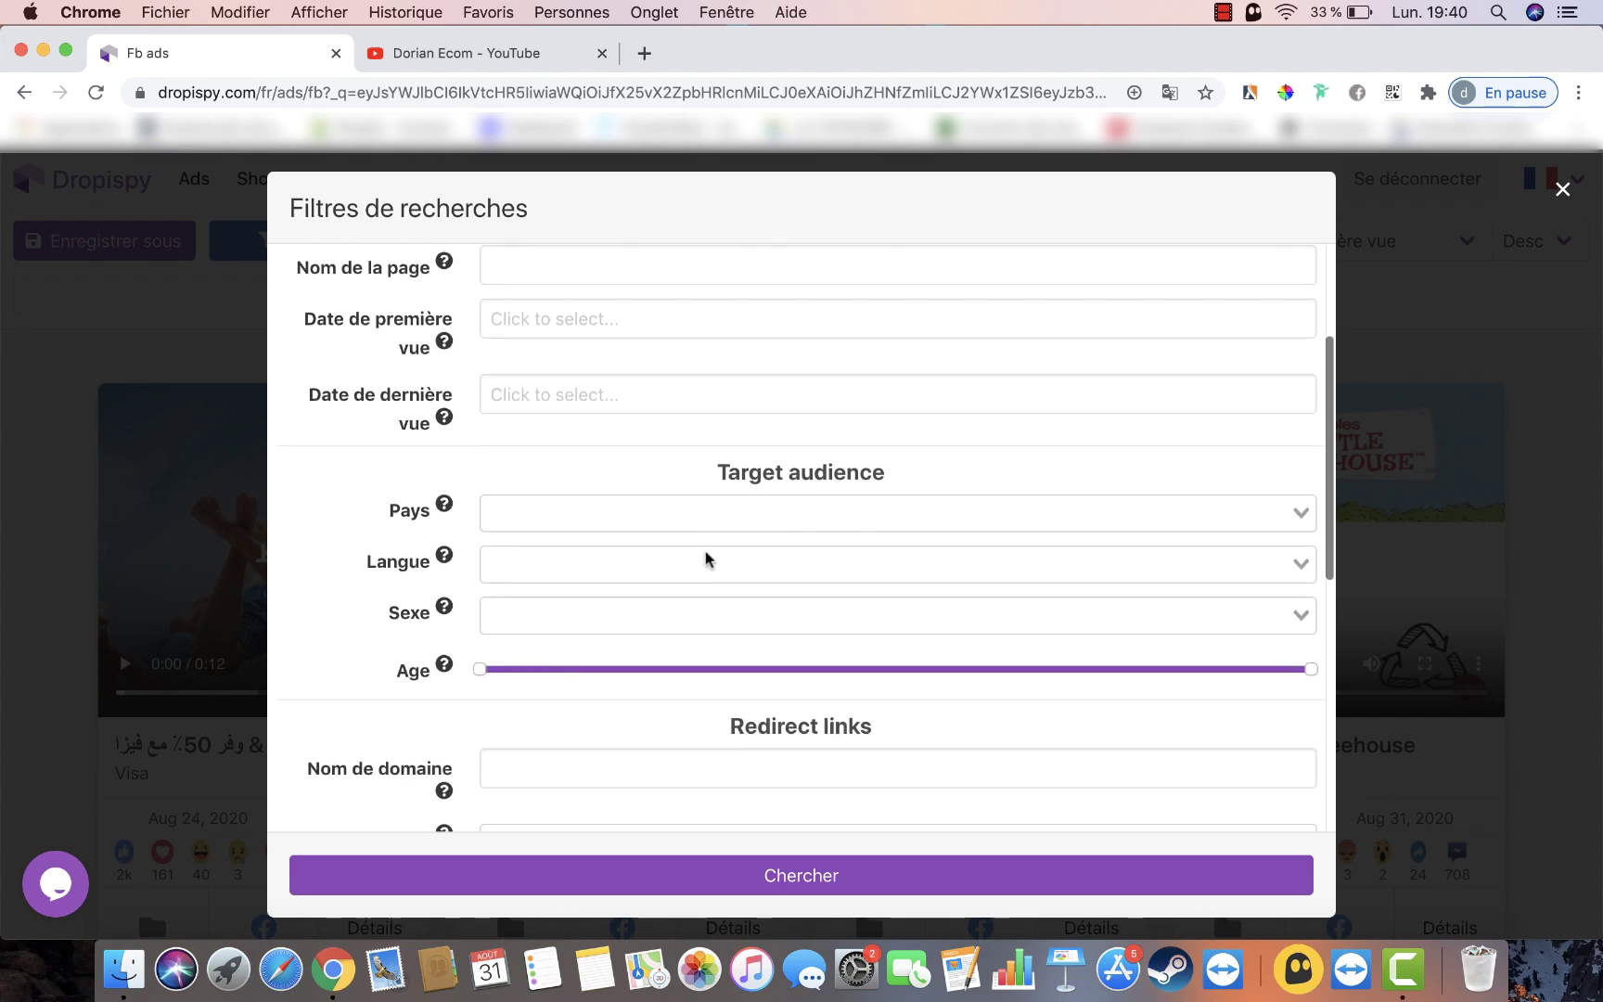
left_click(663, 515)
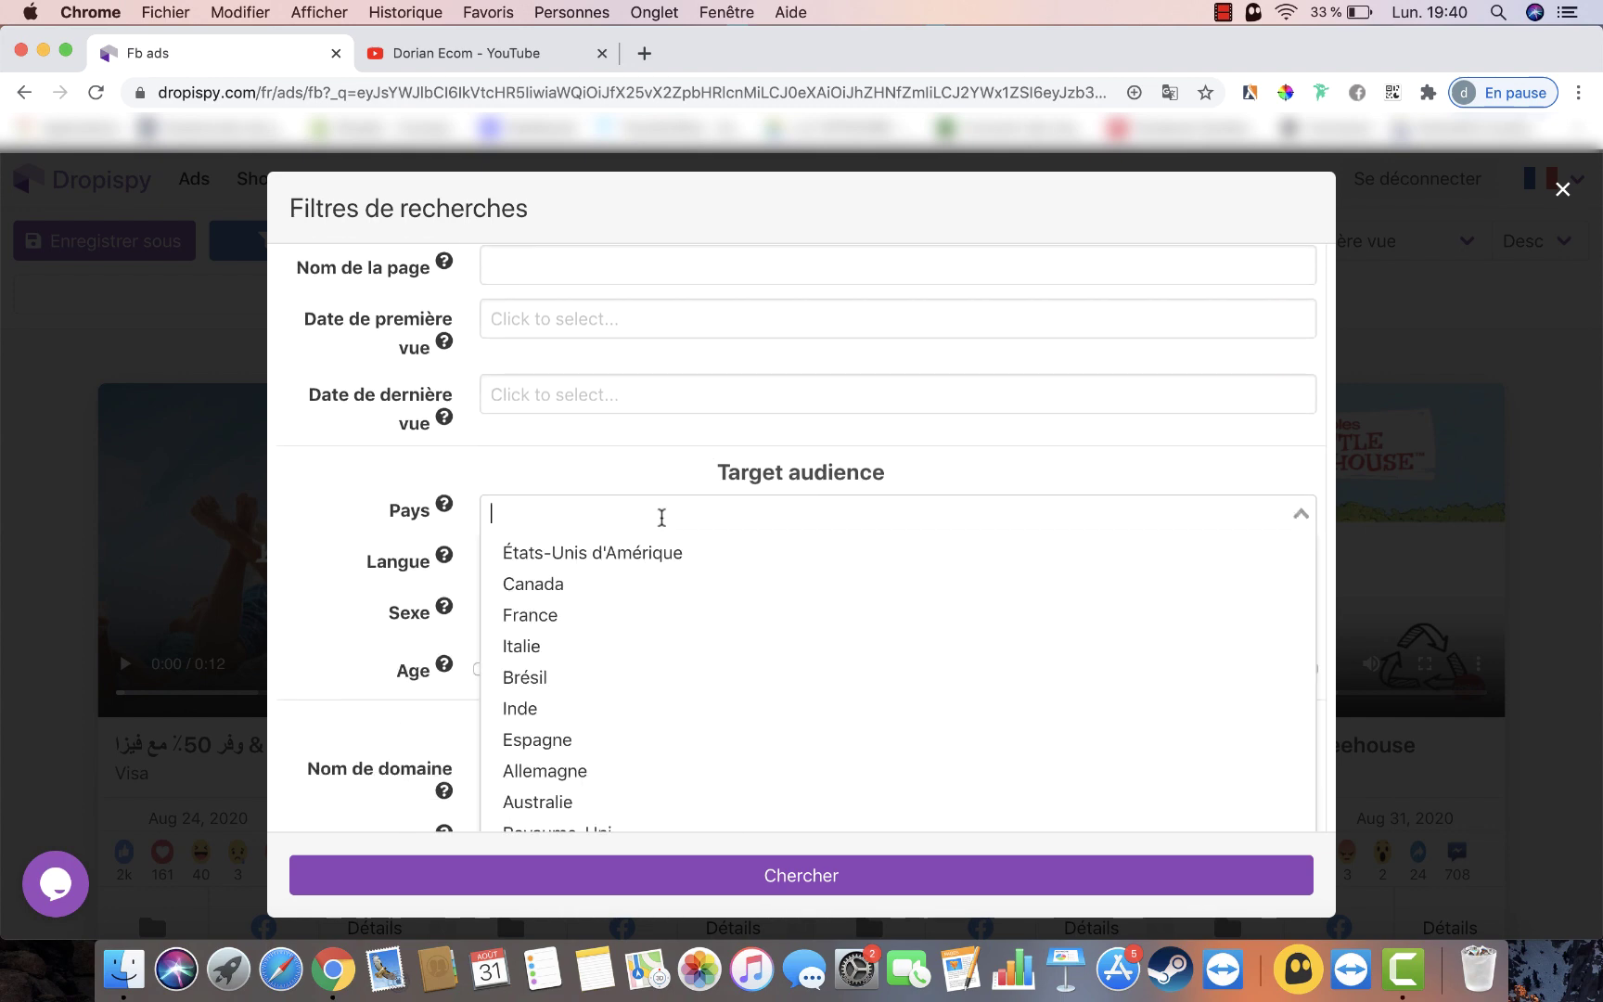
left_click(619, 622)
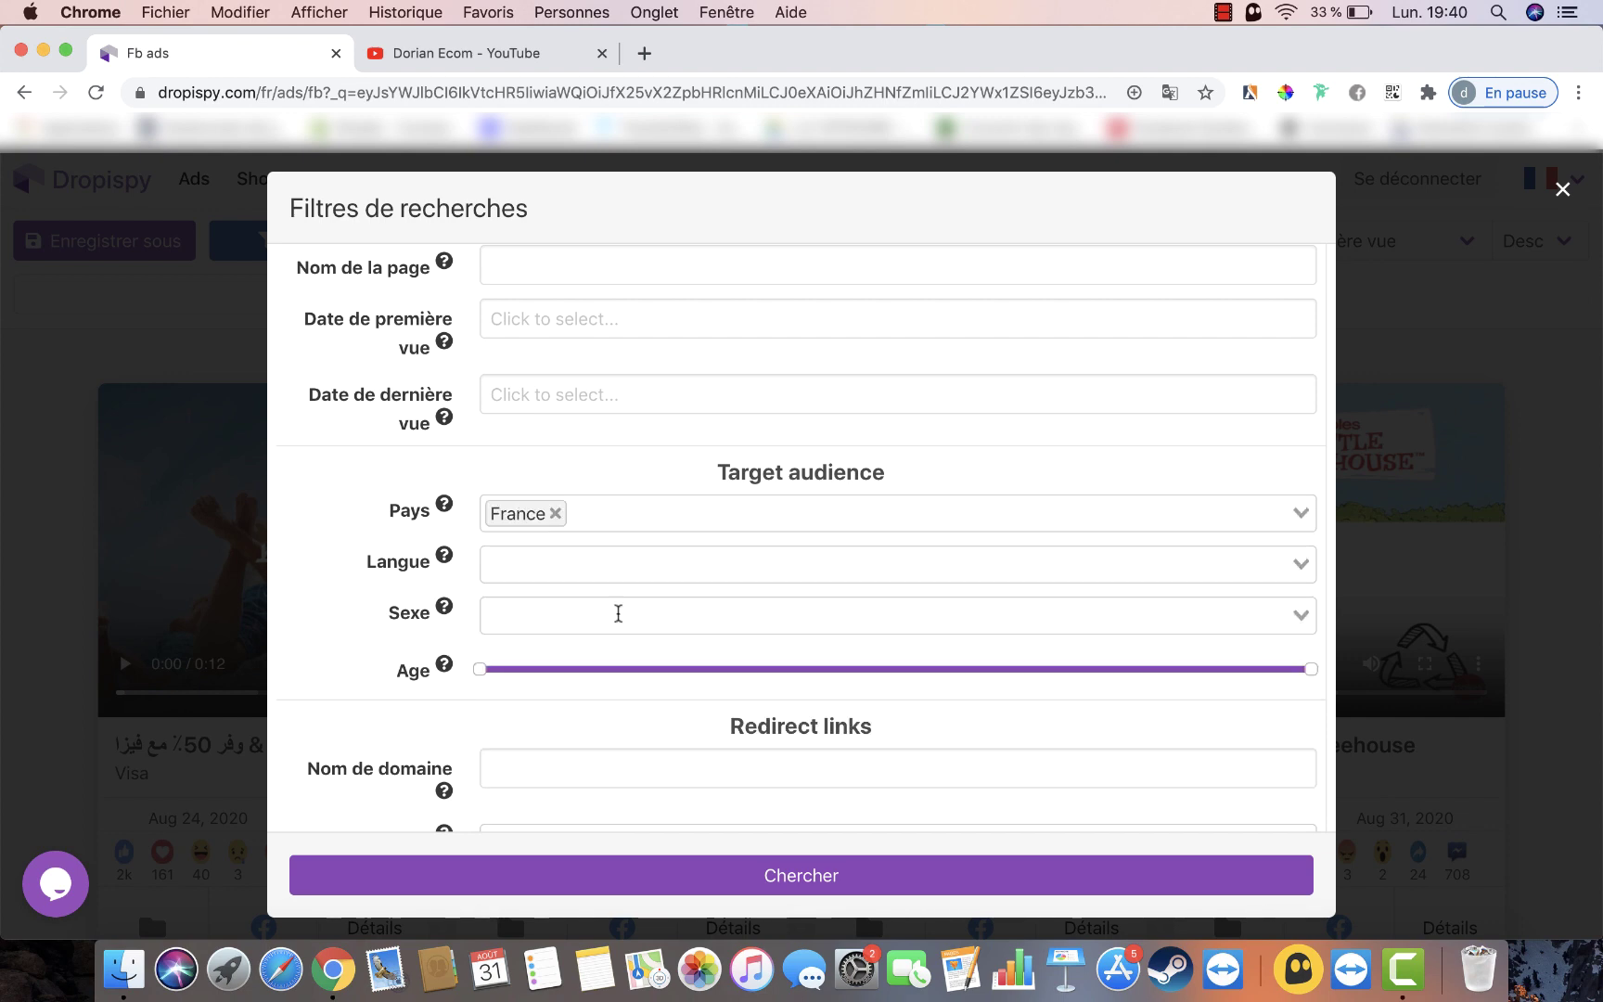
left_click(669, 559)
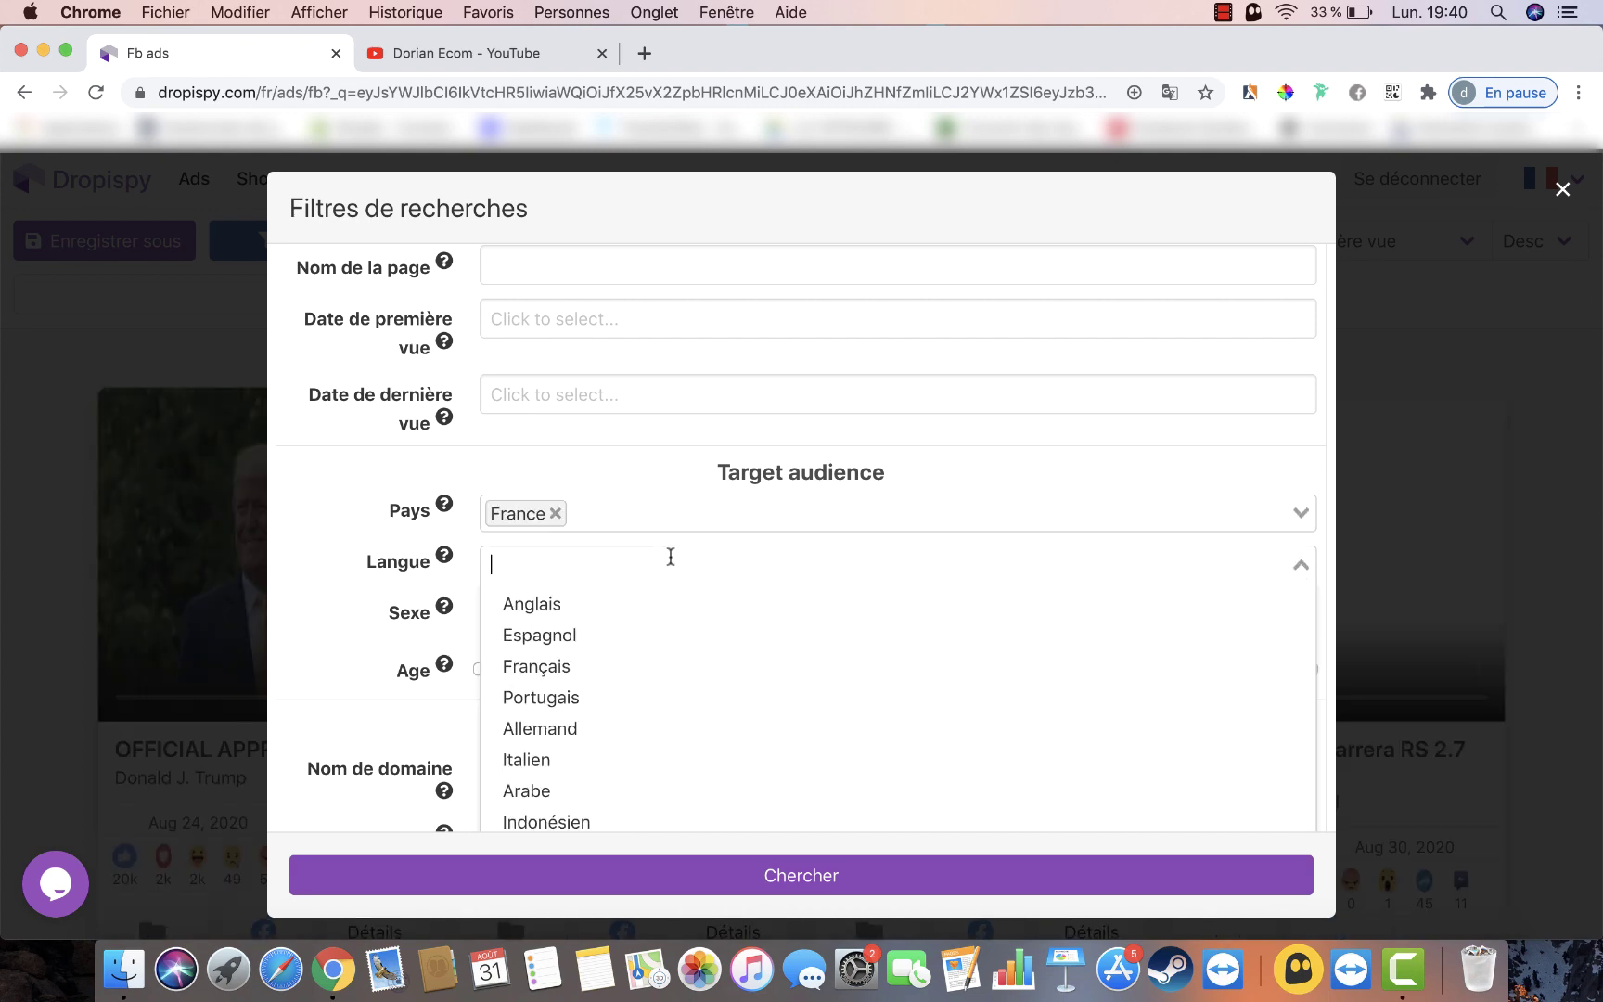
left_click(577, 664)
left_click(611, 613)
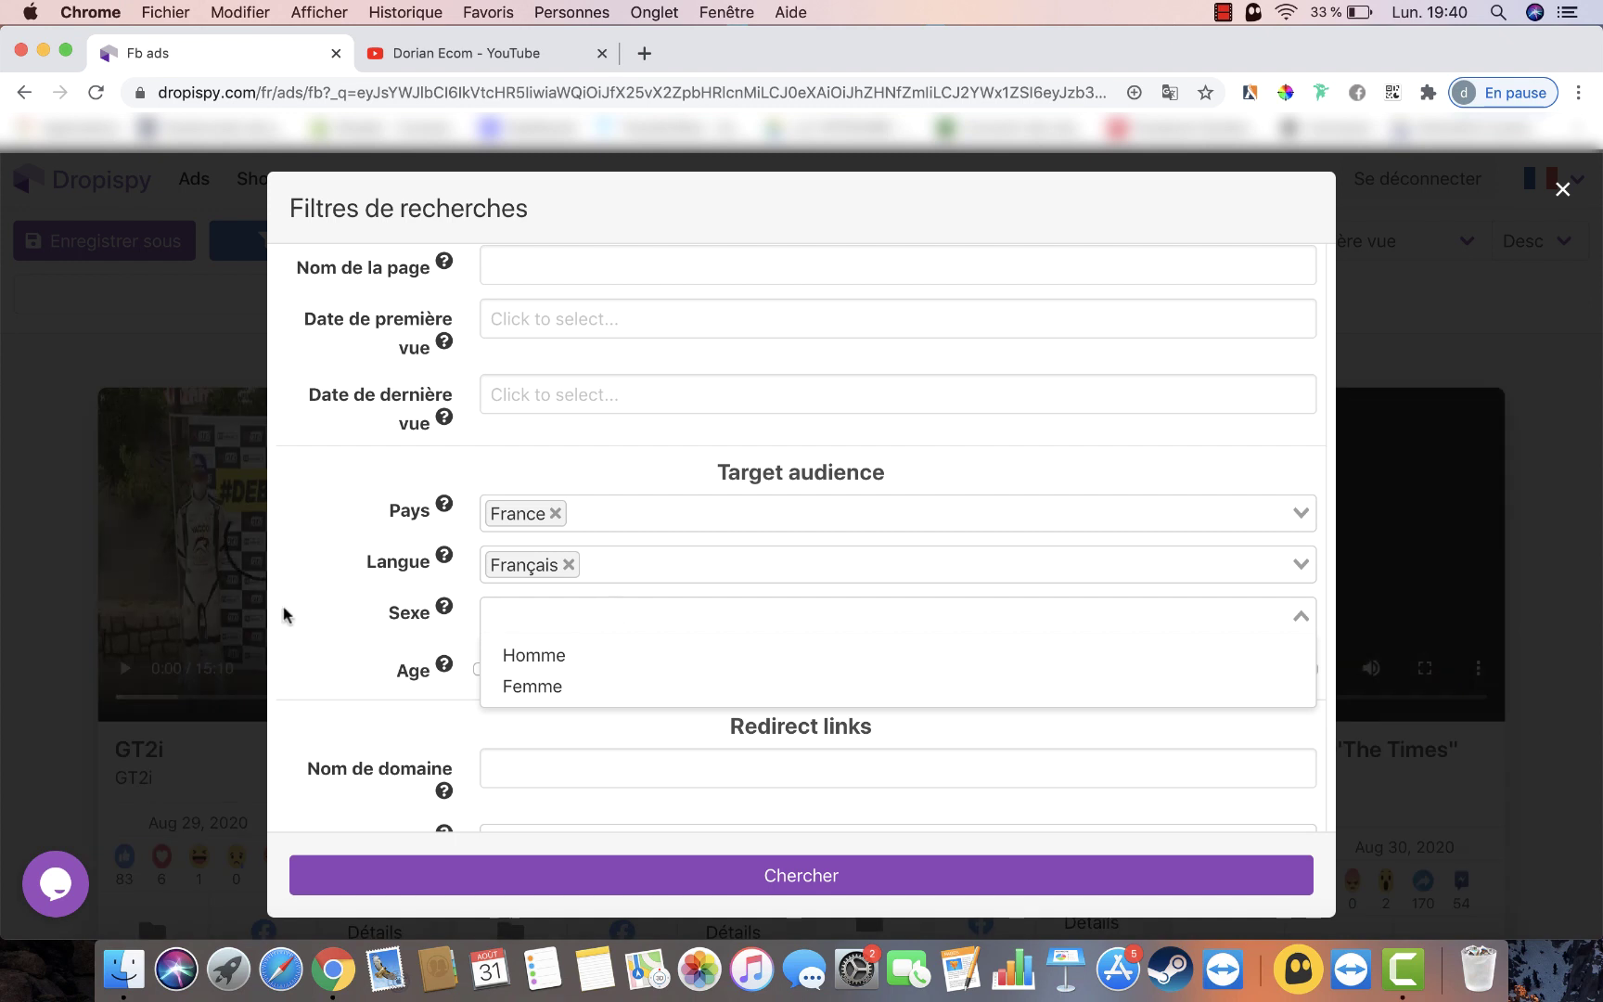
left_click(343, 637)
scroll(534, 681, "down", 1)
left_click(549, 555)
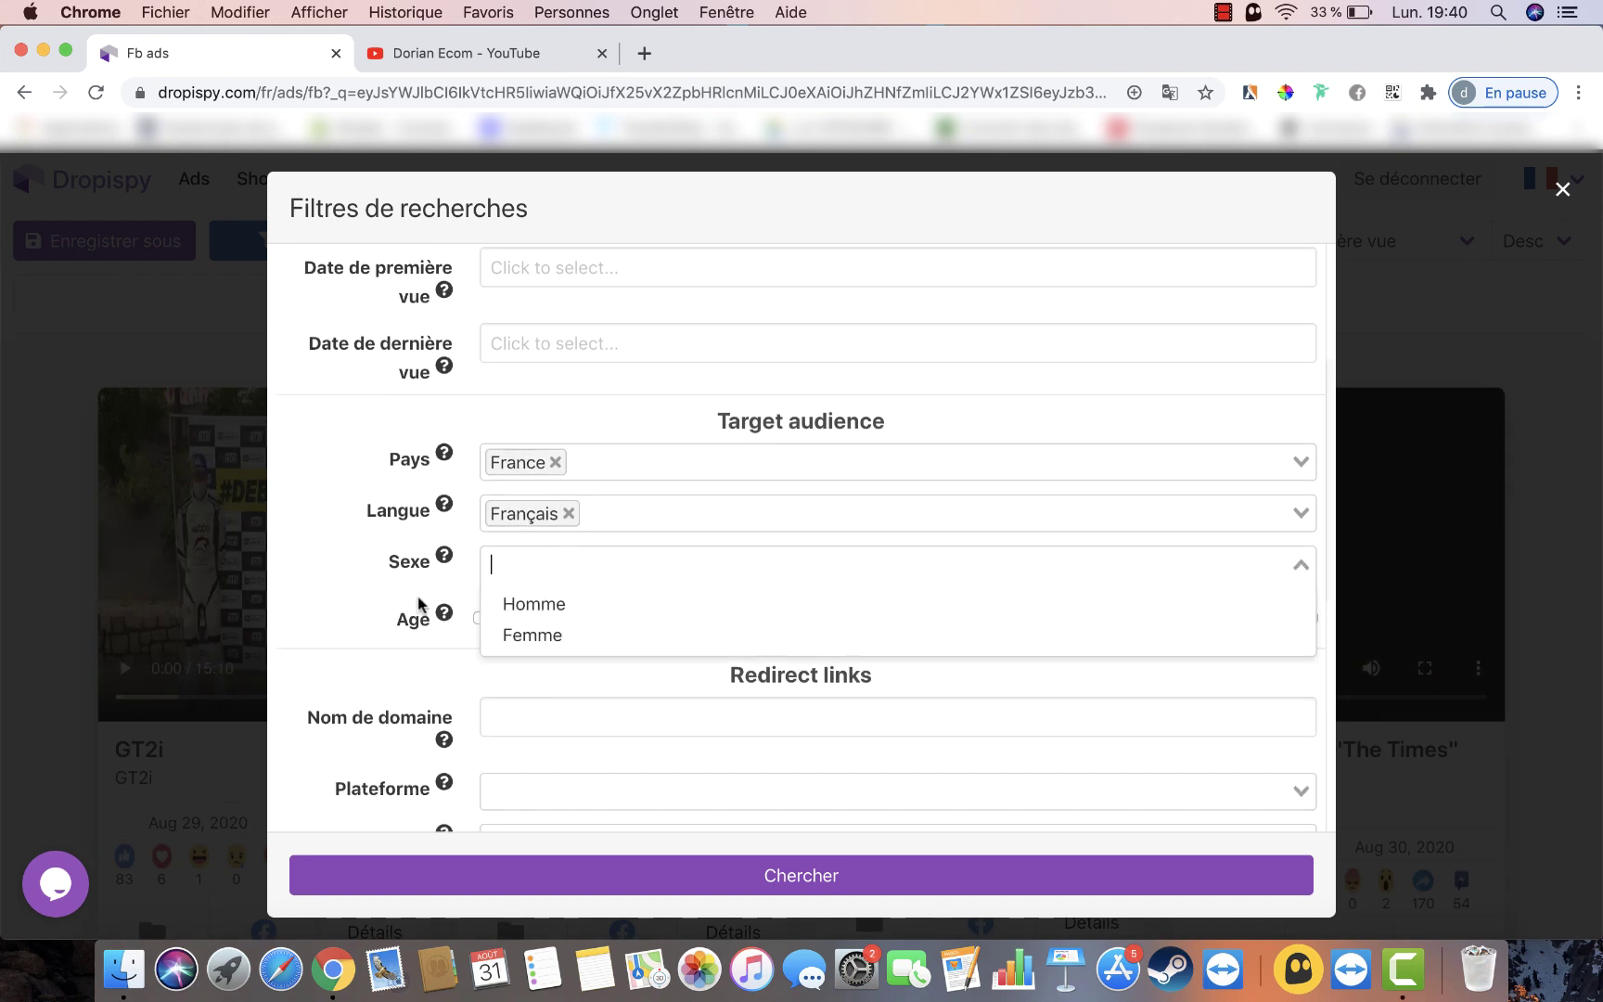
left_click(389, 603)
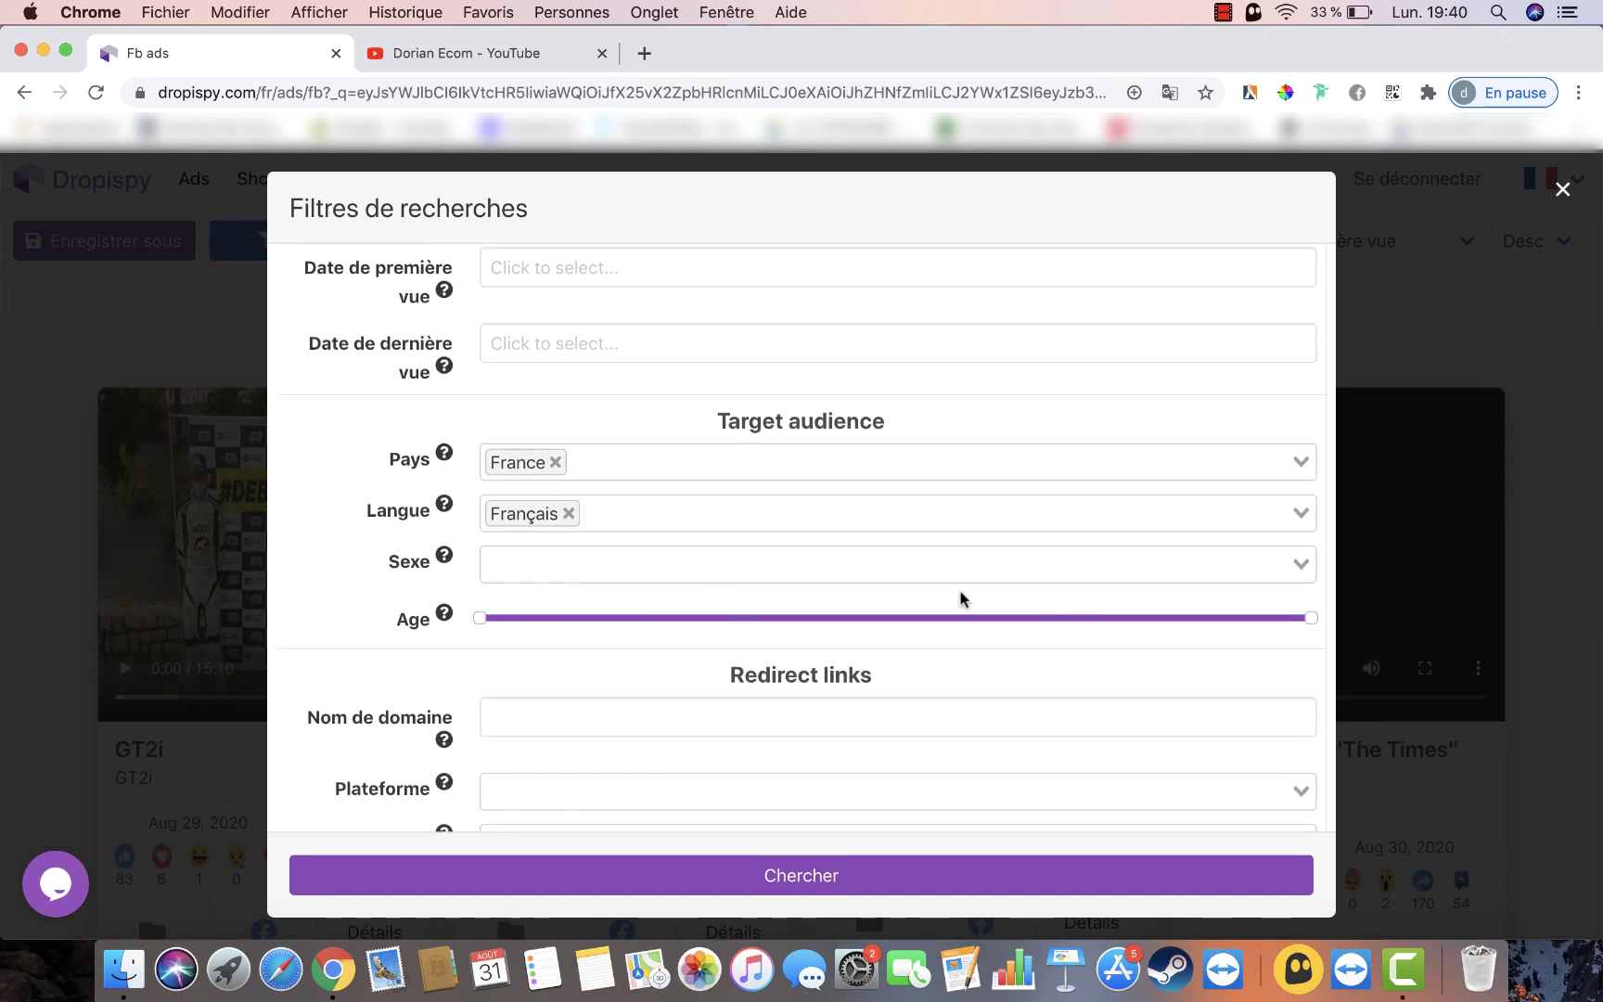
Step: Set the platform filter for redirect links to Shopify
scroll(1032, 703, "down", 4)
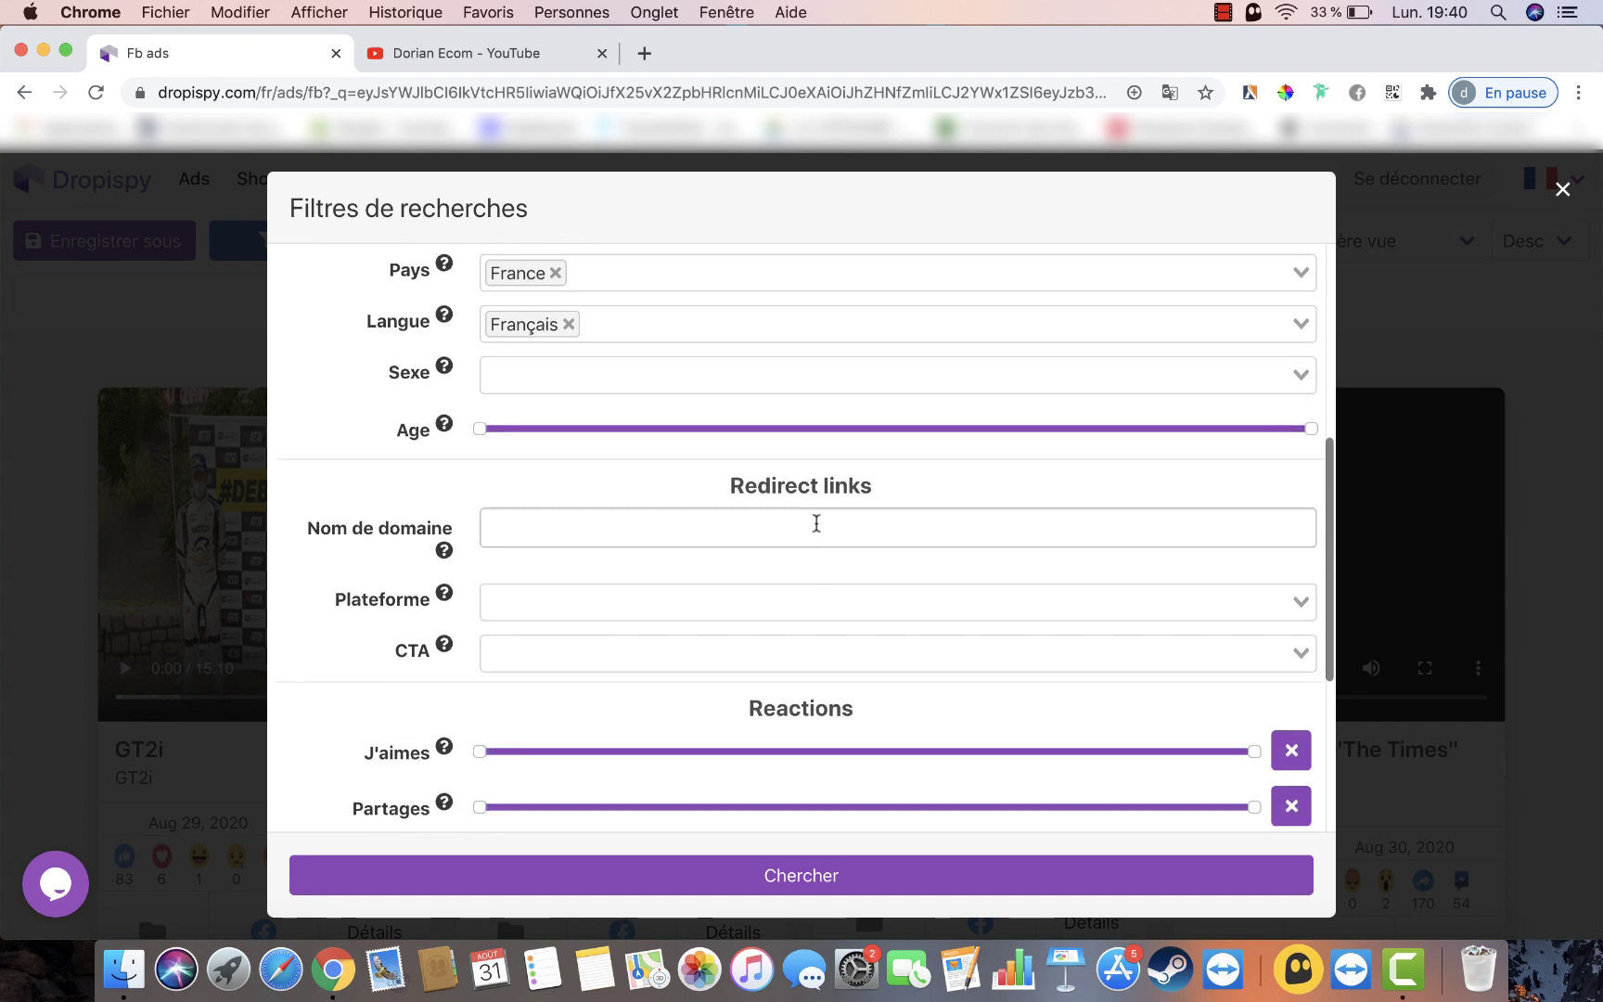
left_click(768, 611)
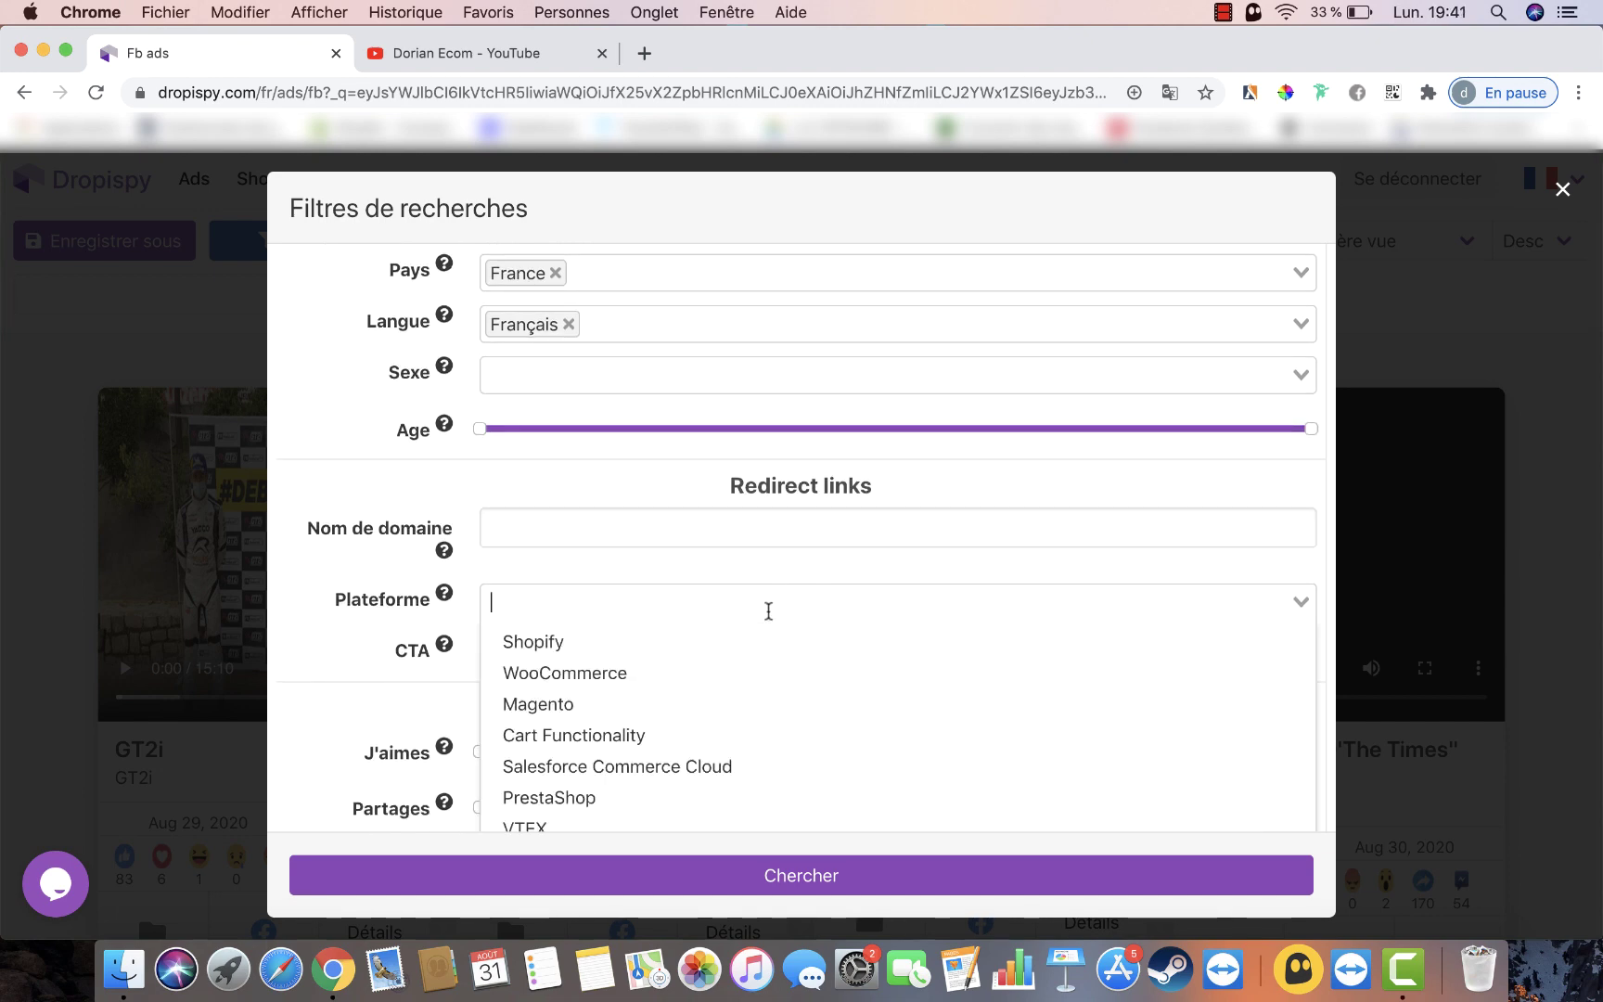
scroll(738, 694, "down", 1)
scroll(738, 694, "up", 1)
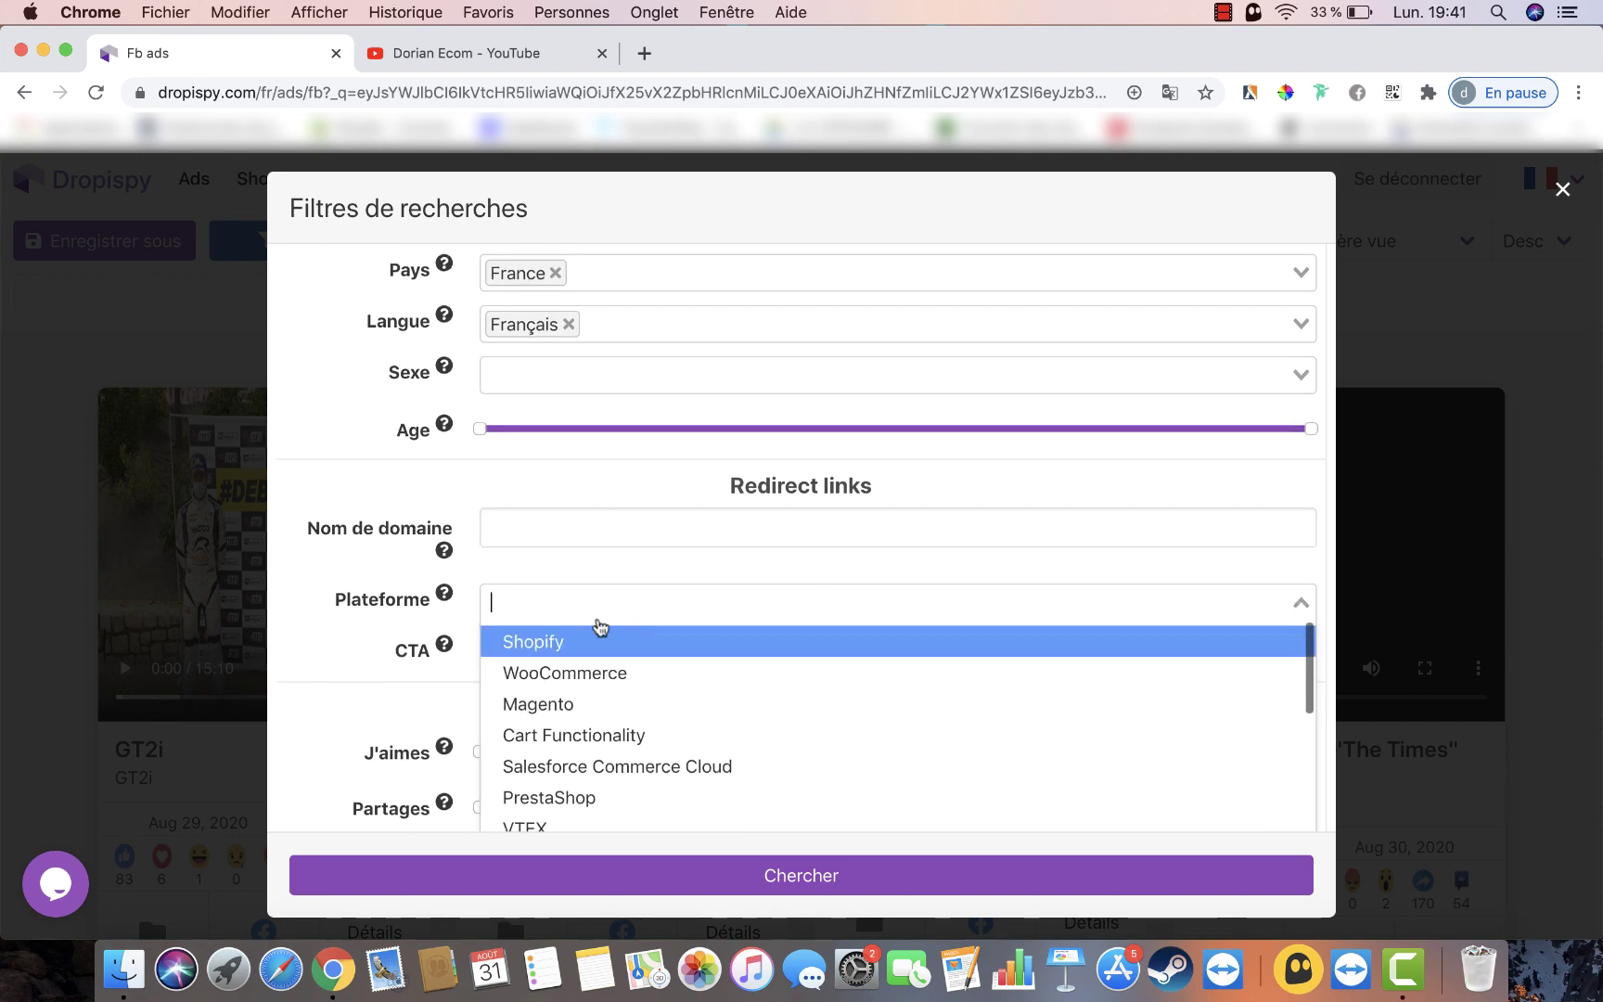
left_click(591, 638)
Step: Review the reaction filters and the chosen criteria, and run the ad search
scroll(367, 654, "down", 1)
scroll(367, 658, "down", 5)
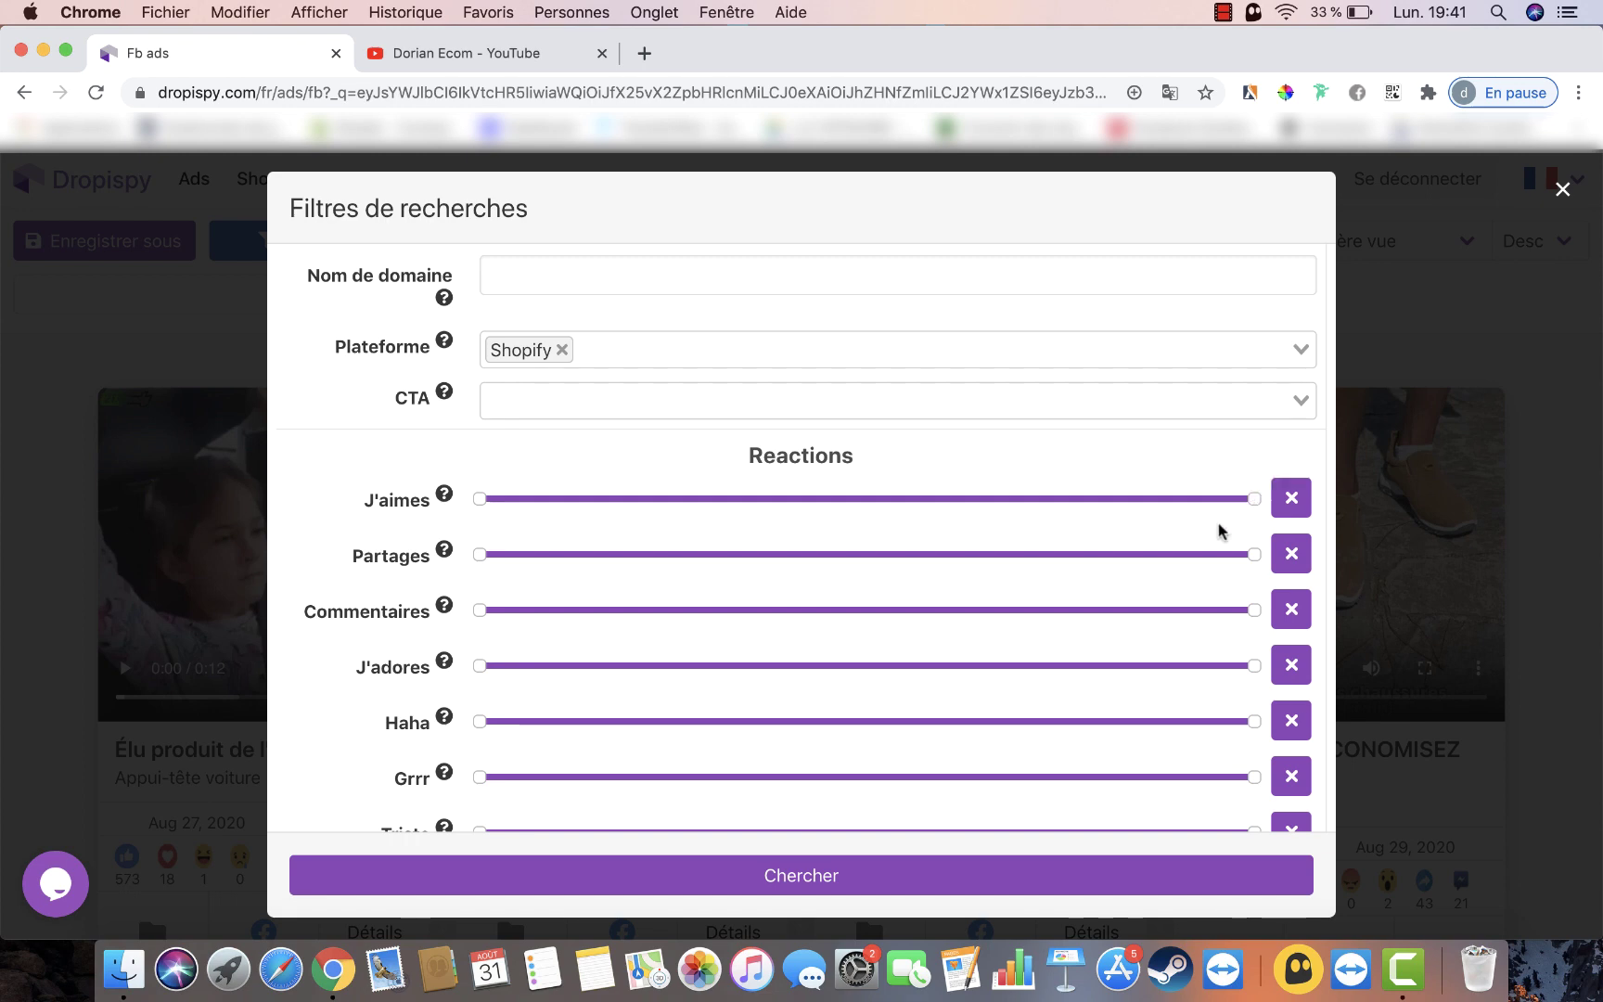
scroll(1058, 645, "down", 2)
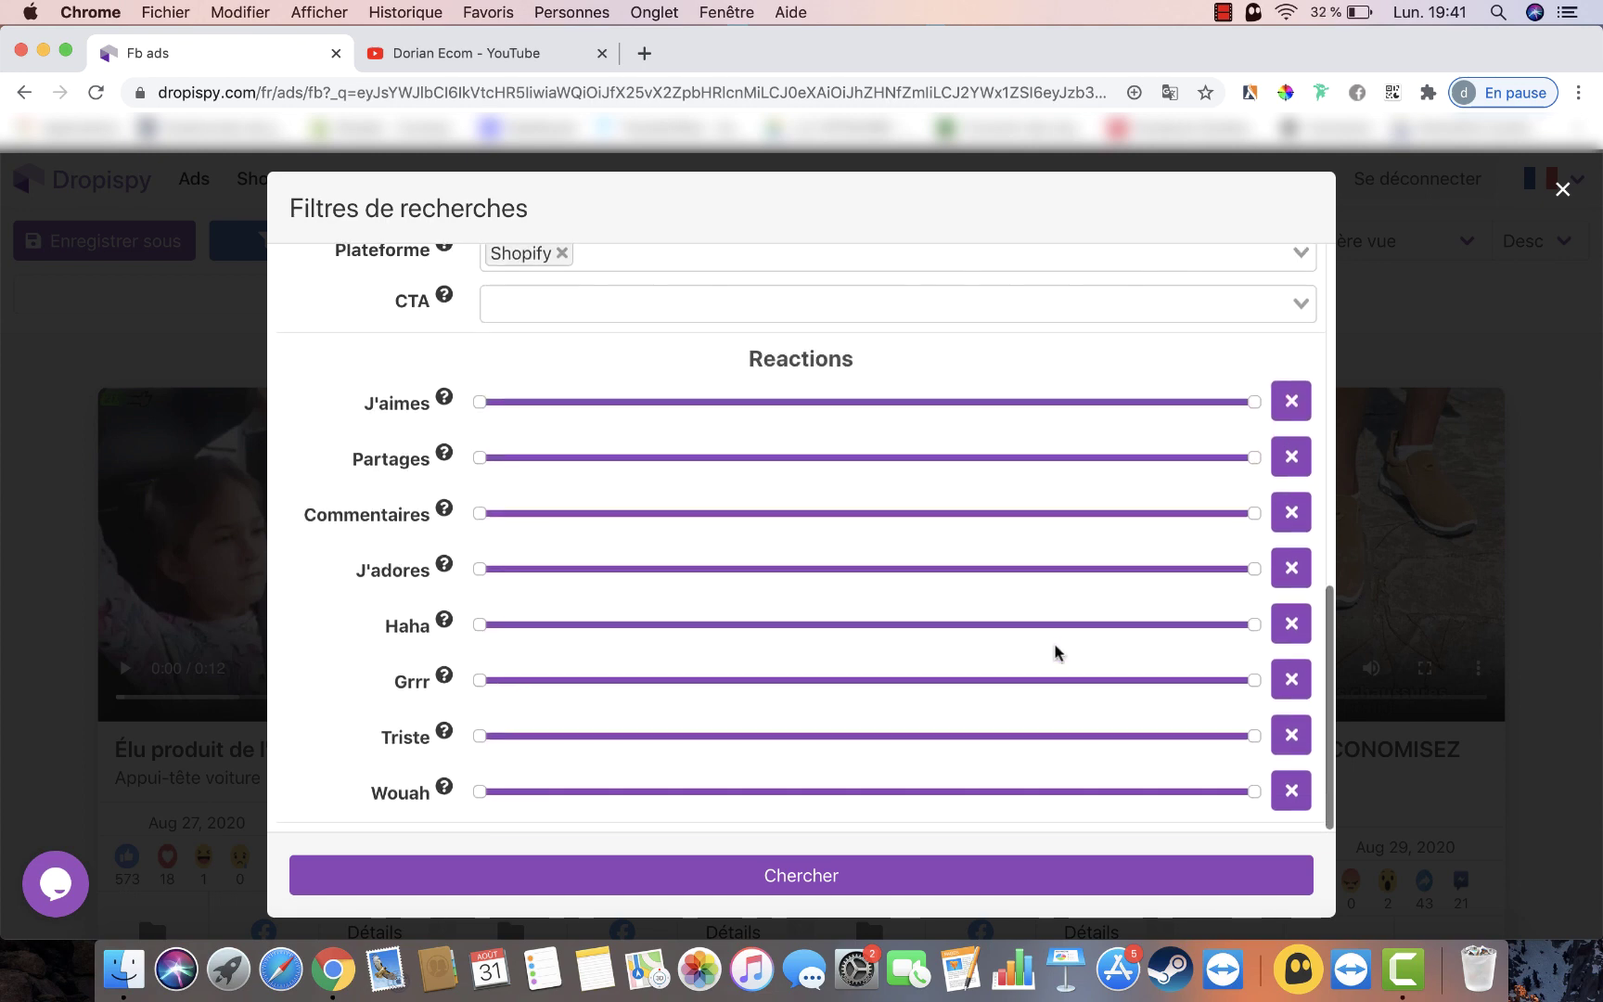
scroll(1056, 649, "up", 10)
scroll(1056, 648, "up", 1)
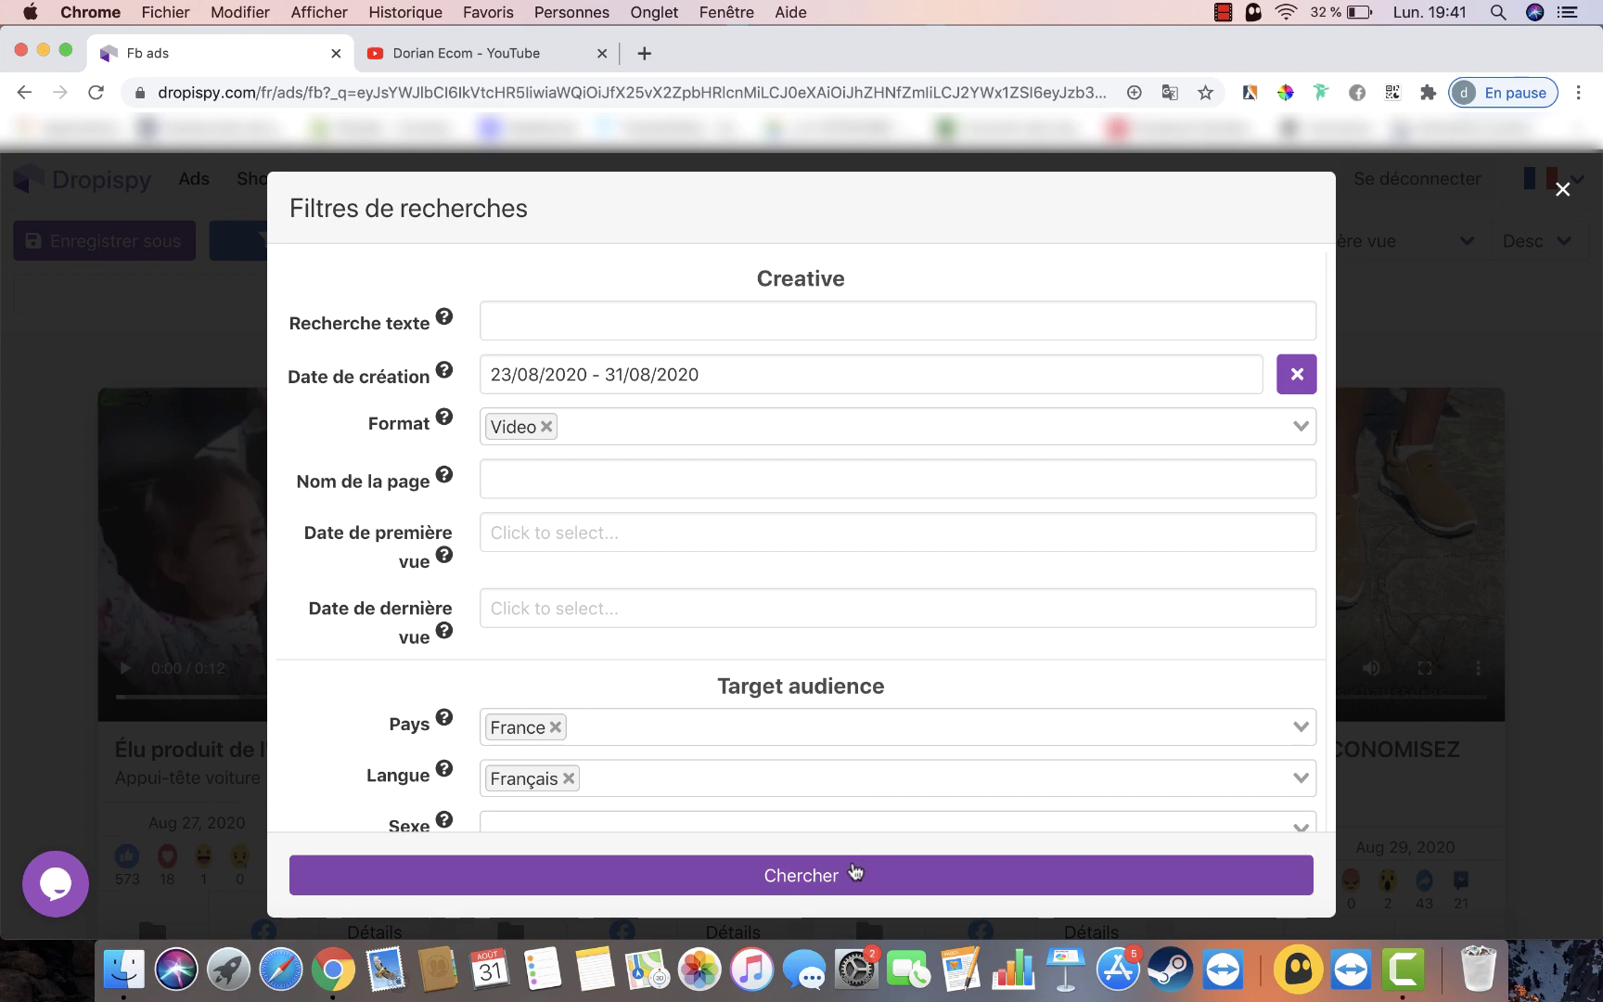
left_click(855, 872)
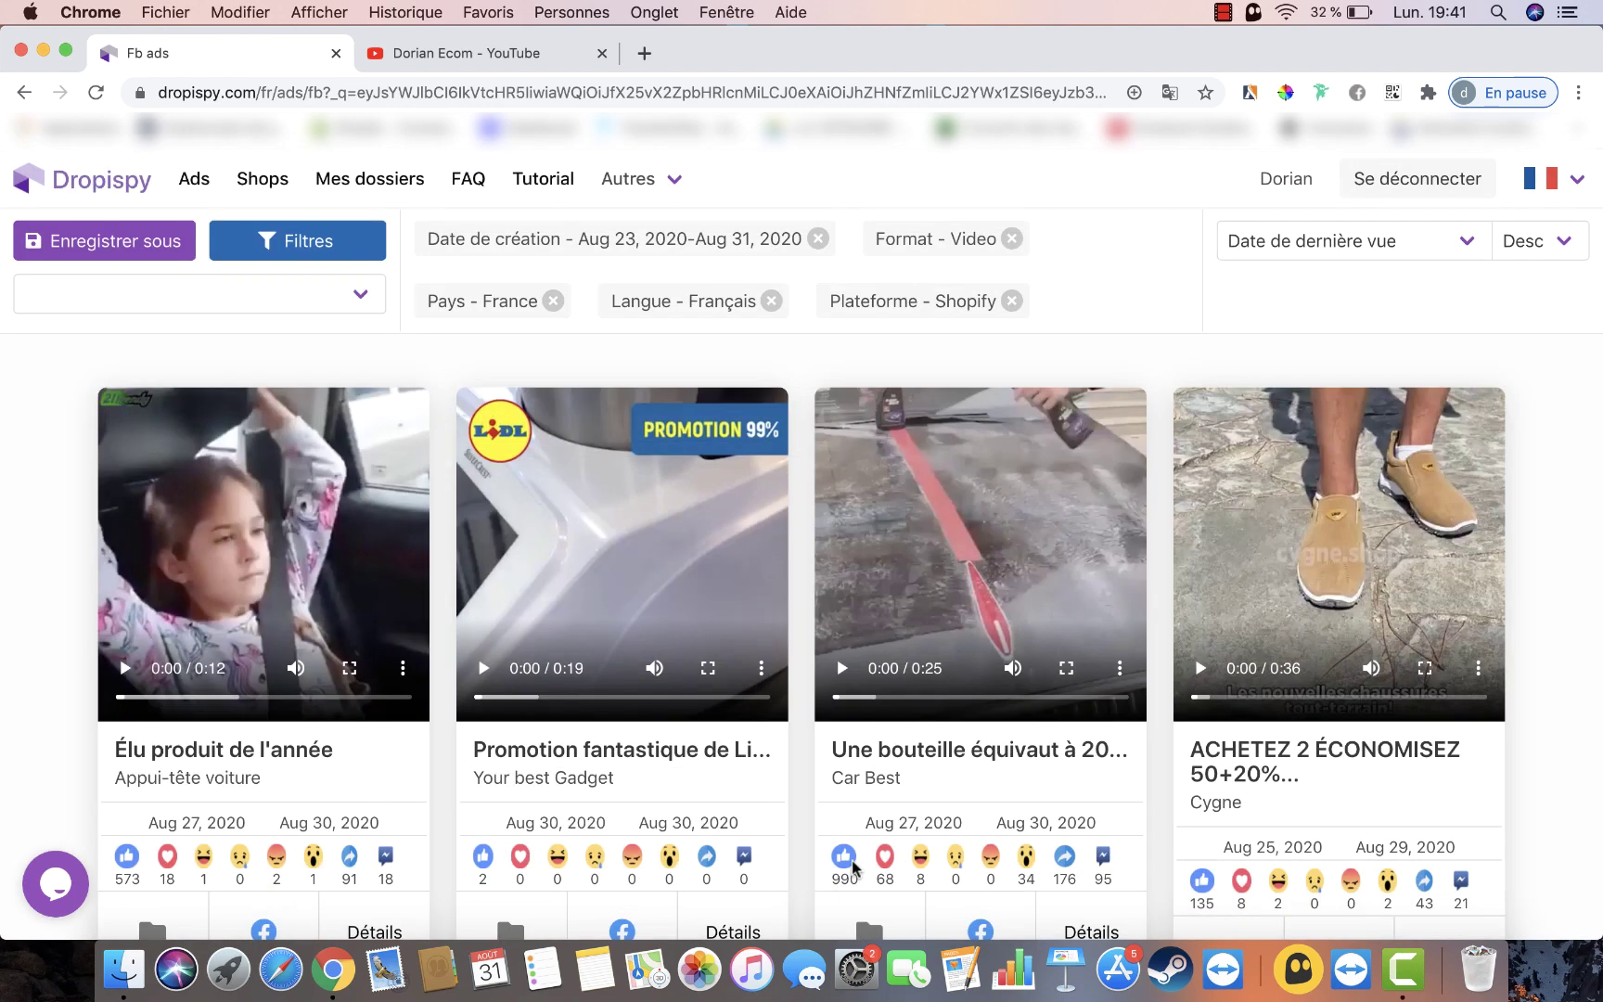
Step: Browse the filtered ads, check the Car Best ad's folder options, and open its Facebook post before returning to the results
scroll(918, 759, "down", 5)
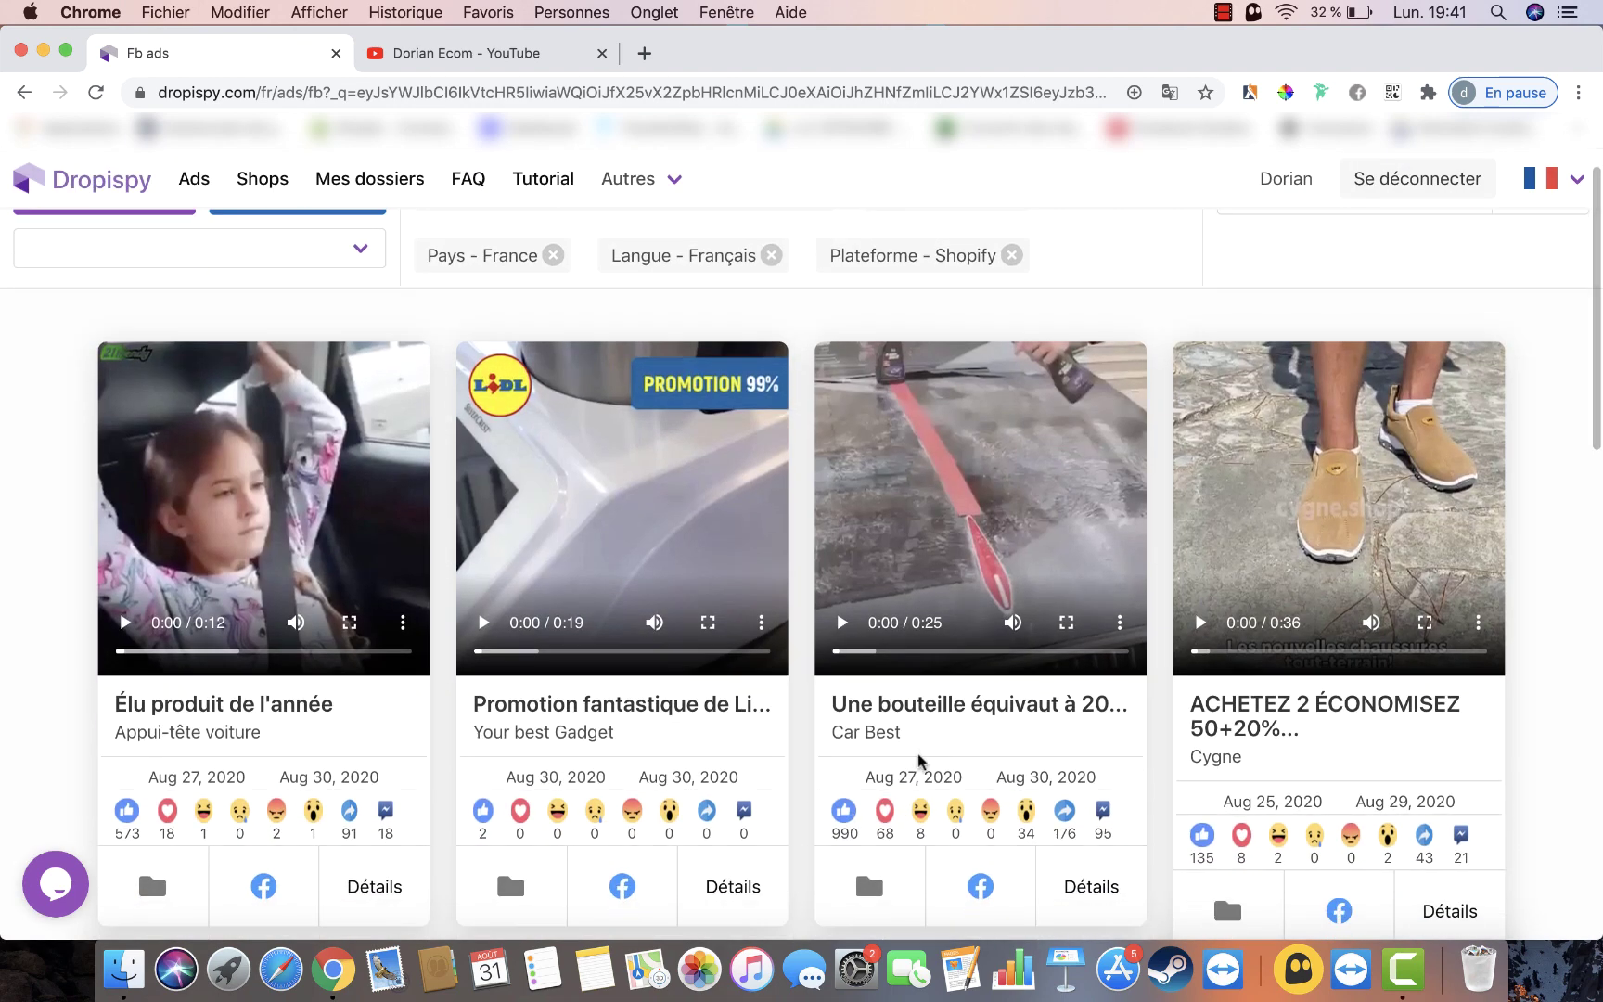
scroll(919, 761, "down", 5)
scroll(370, 454, "up", 15)
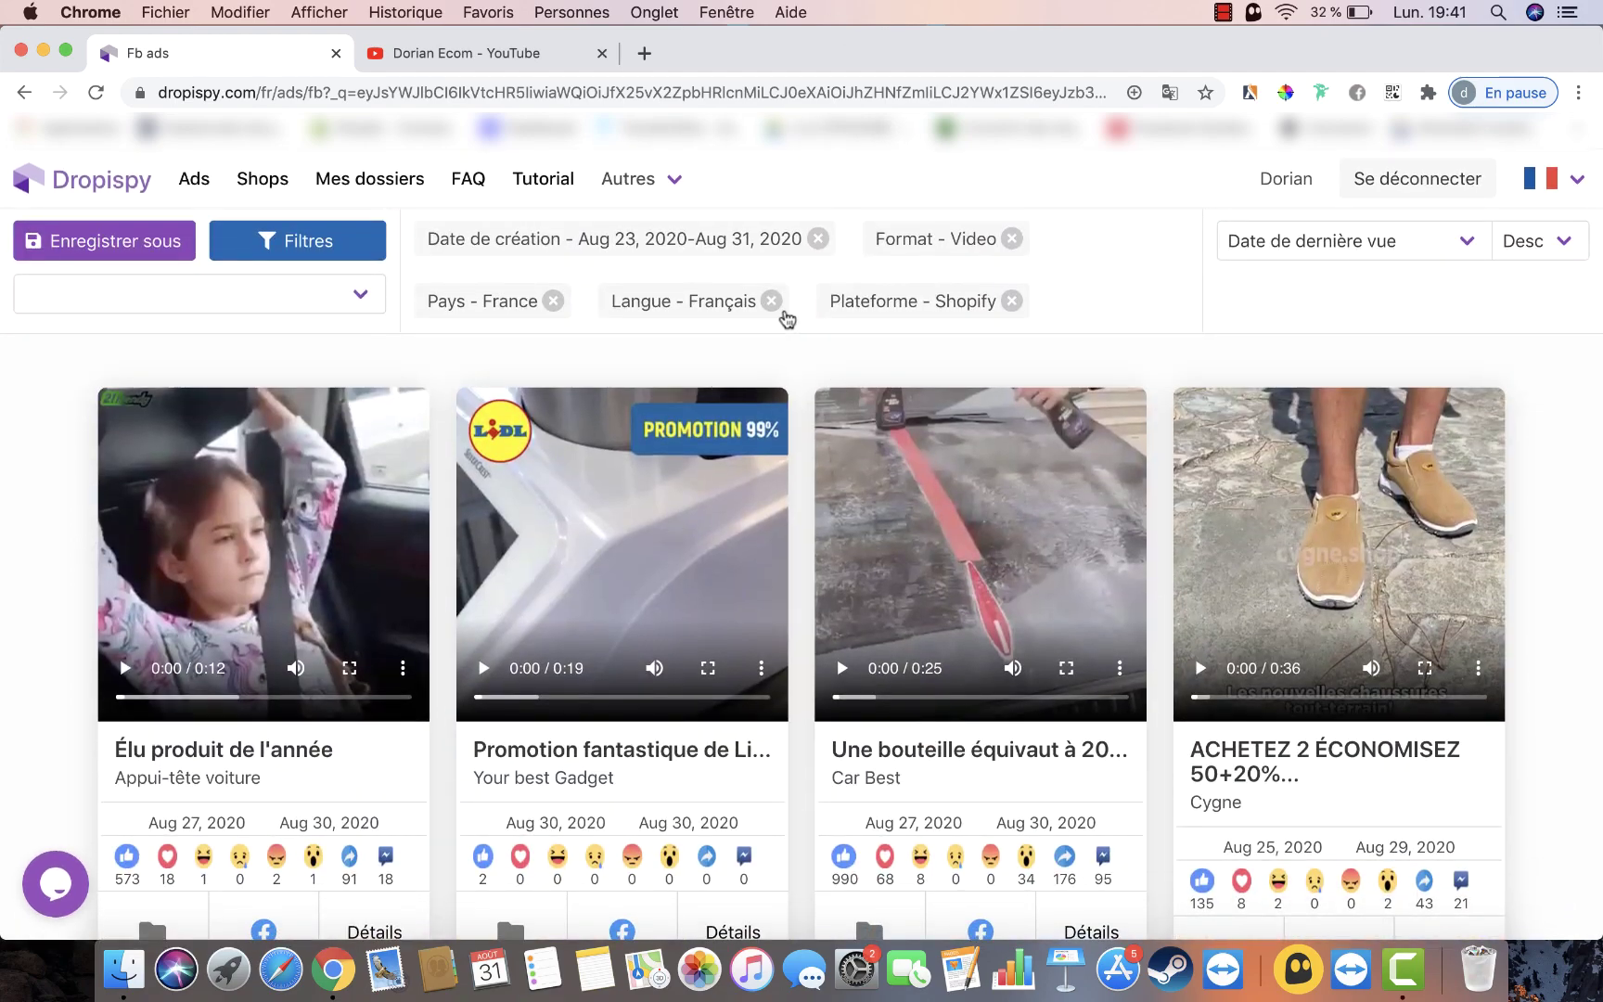
scroll(918, 705, "down", 3)
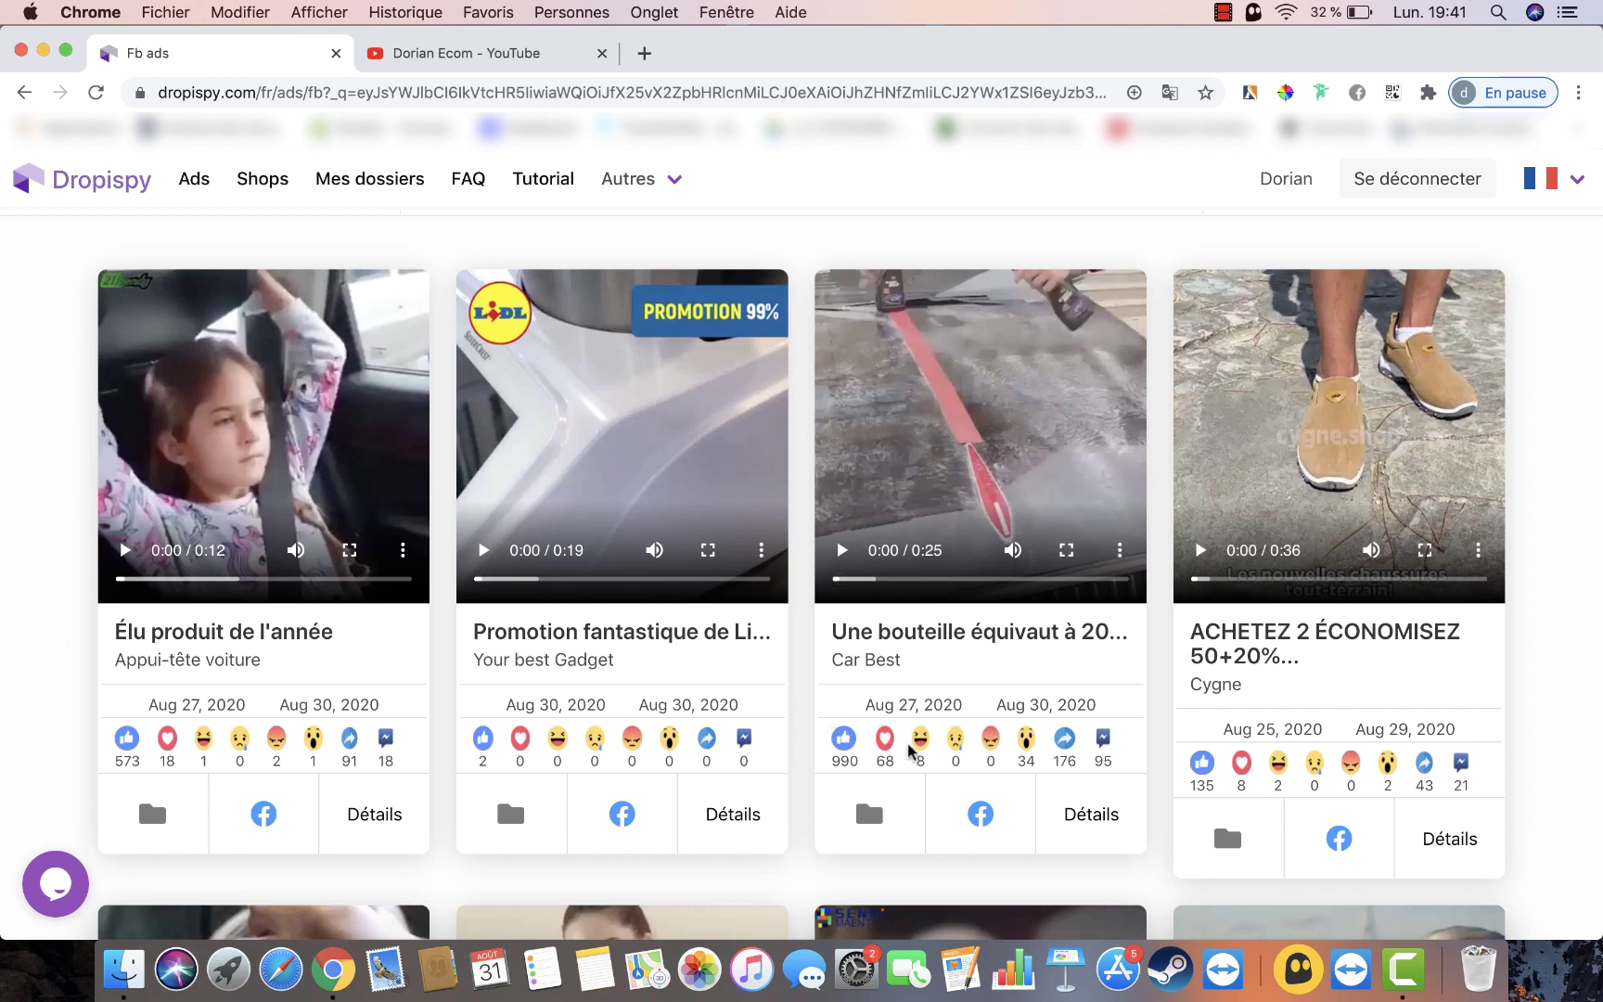
left_click(869, 814)
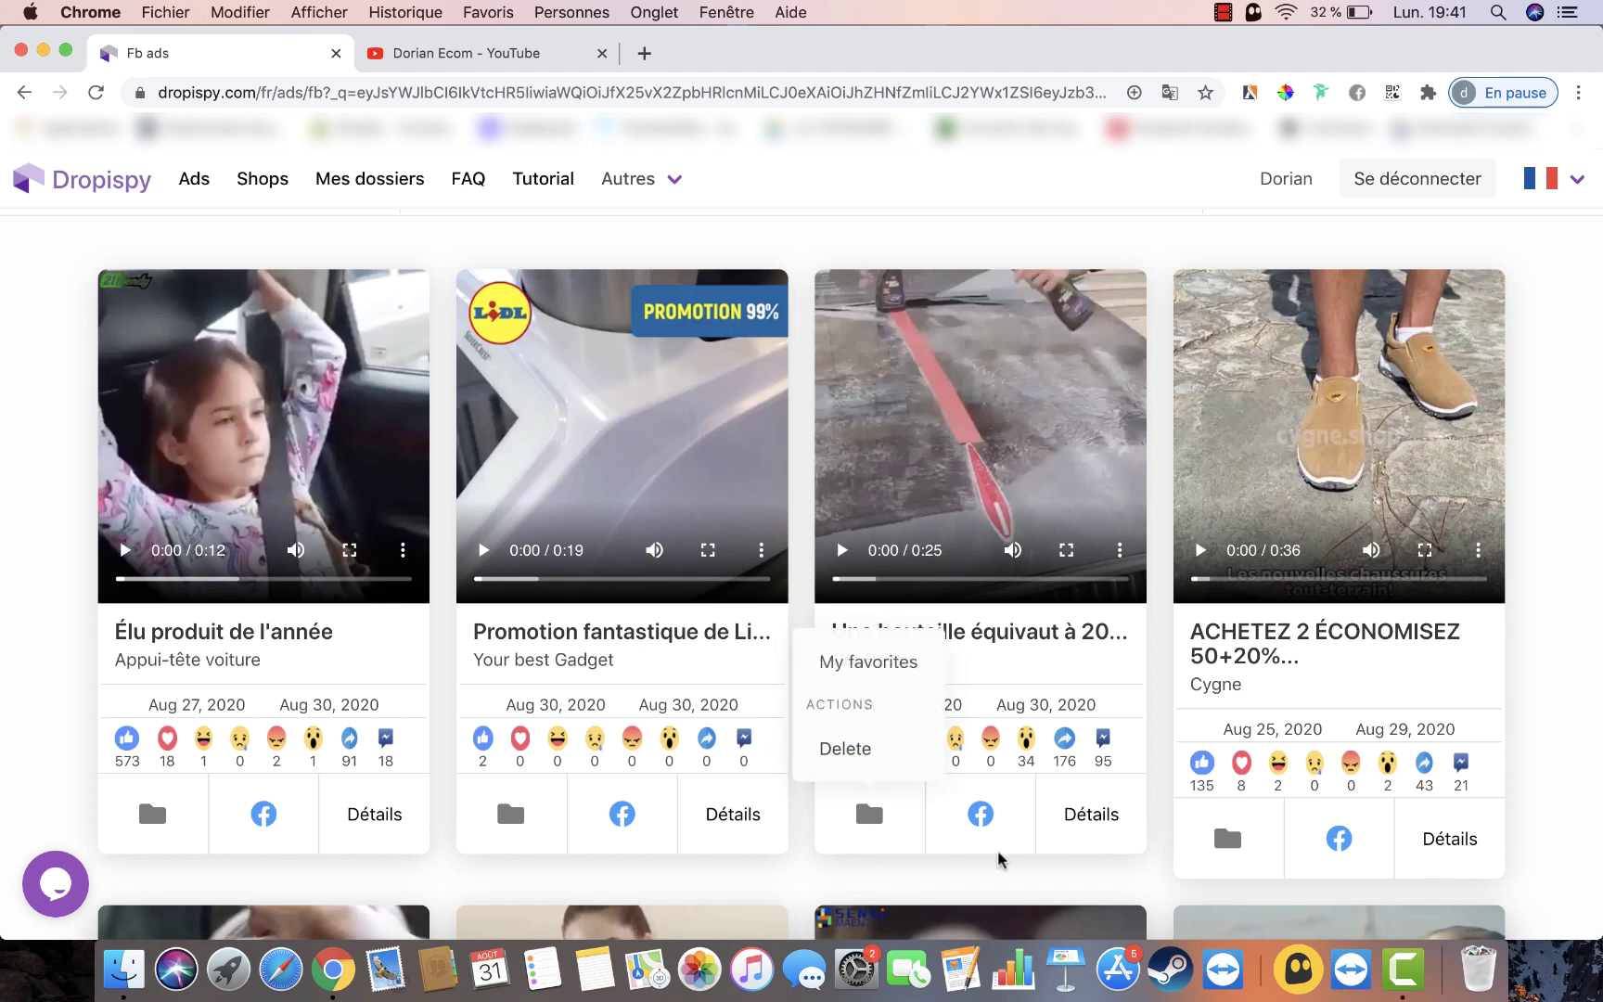
left_click(980, 814)
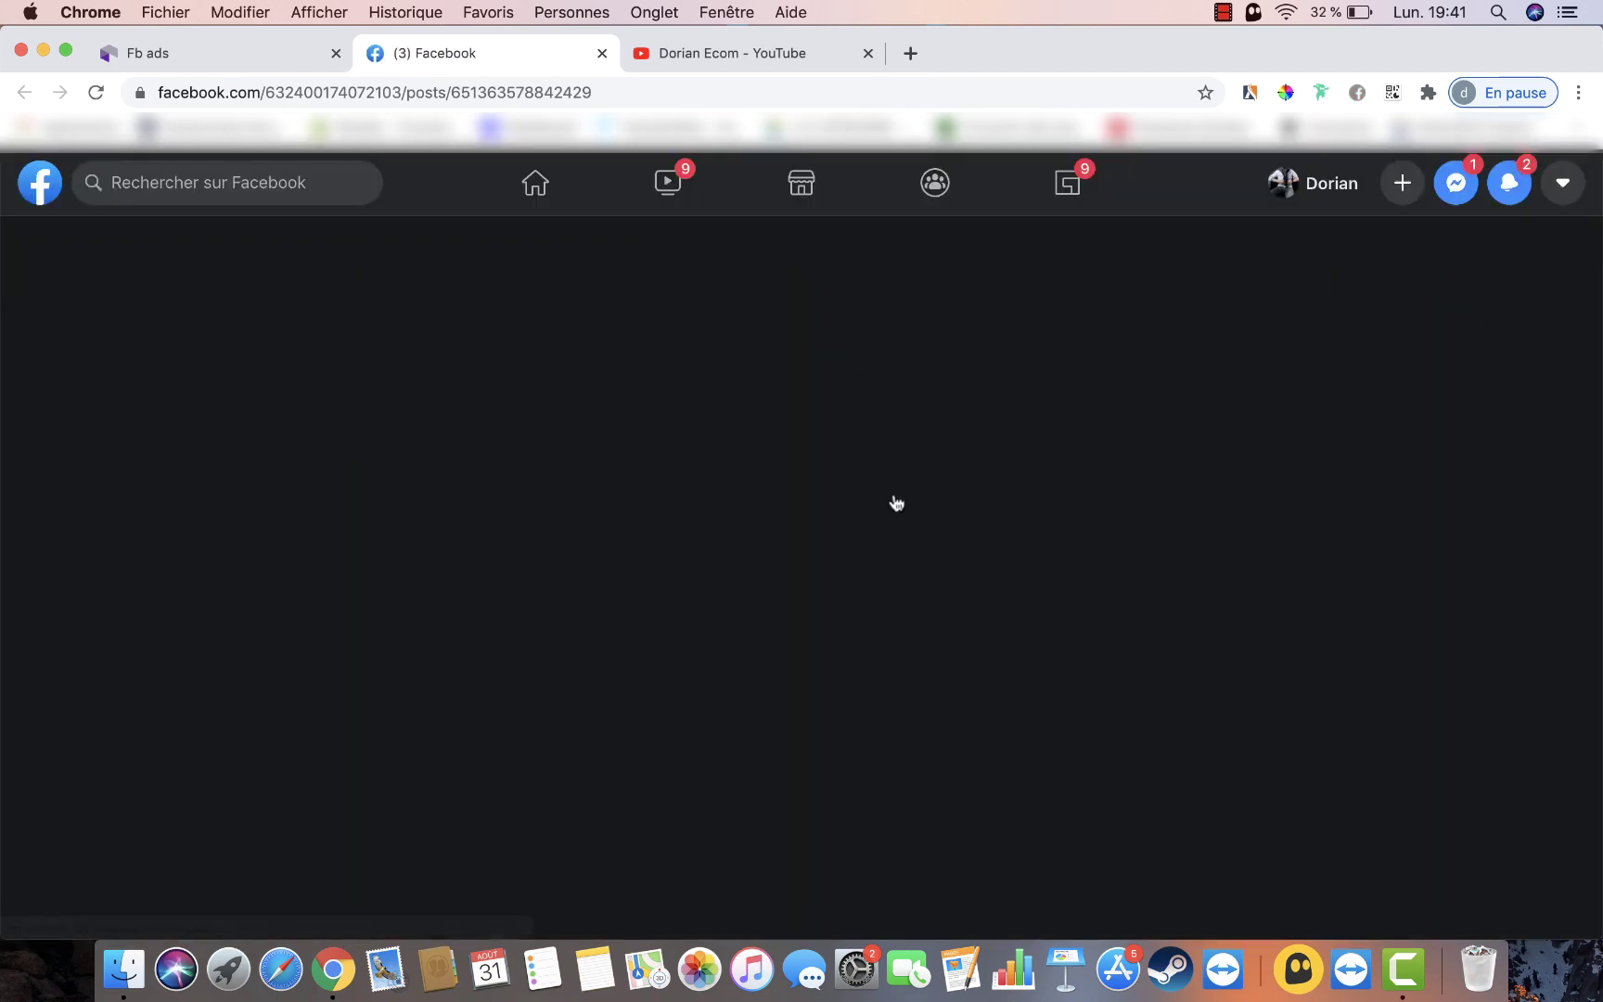
key("ctrl+shift+Tab")
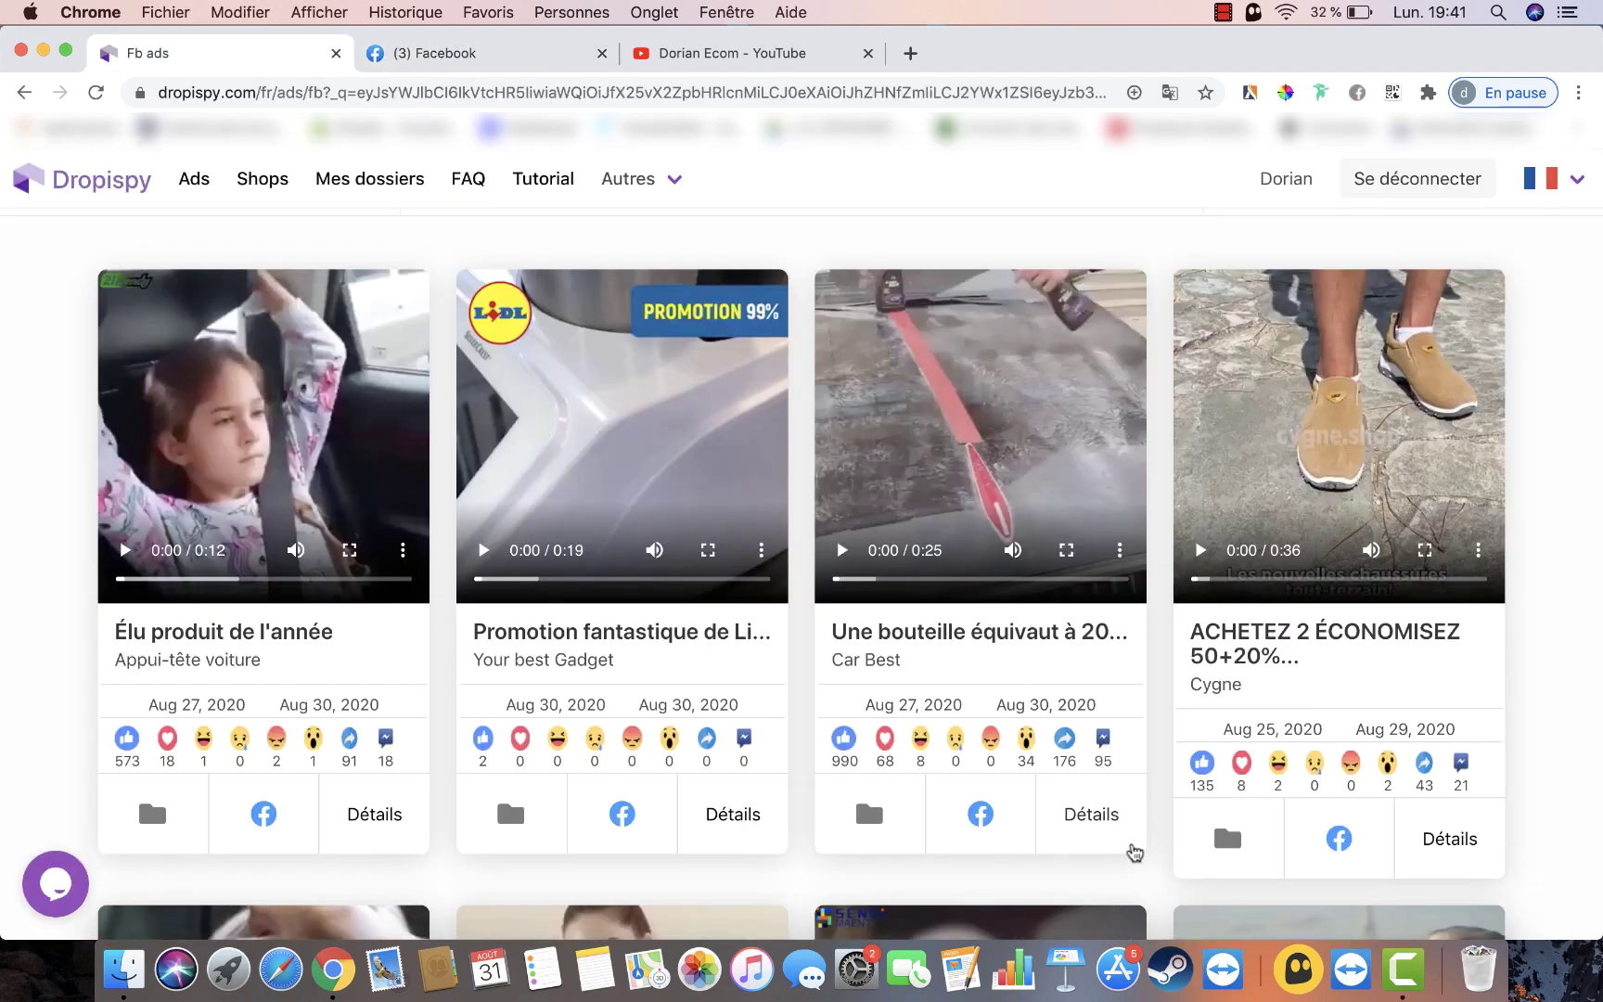
Step: Open the Car Best ad's details and examine its content text and its creation, first-seen and last-seen dates
left_click(1098, 825)
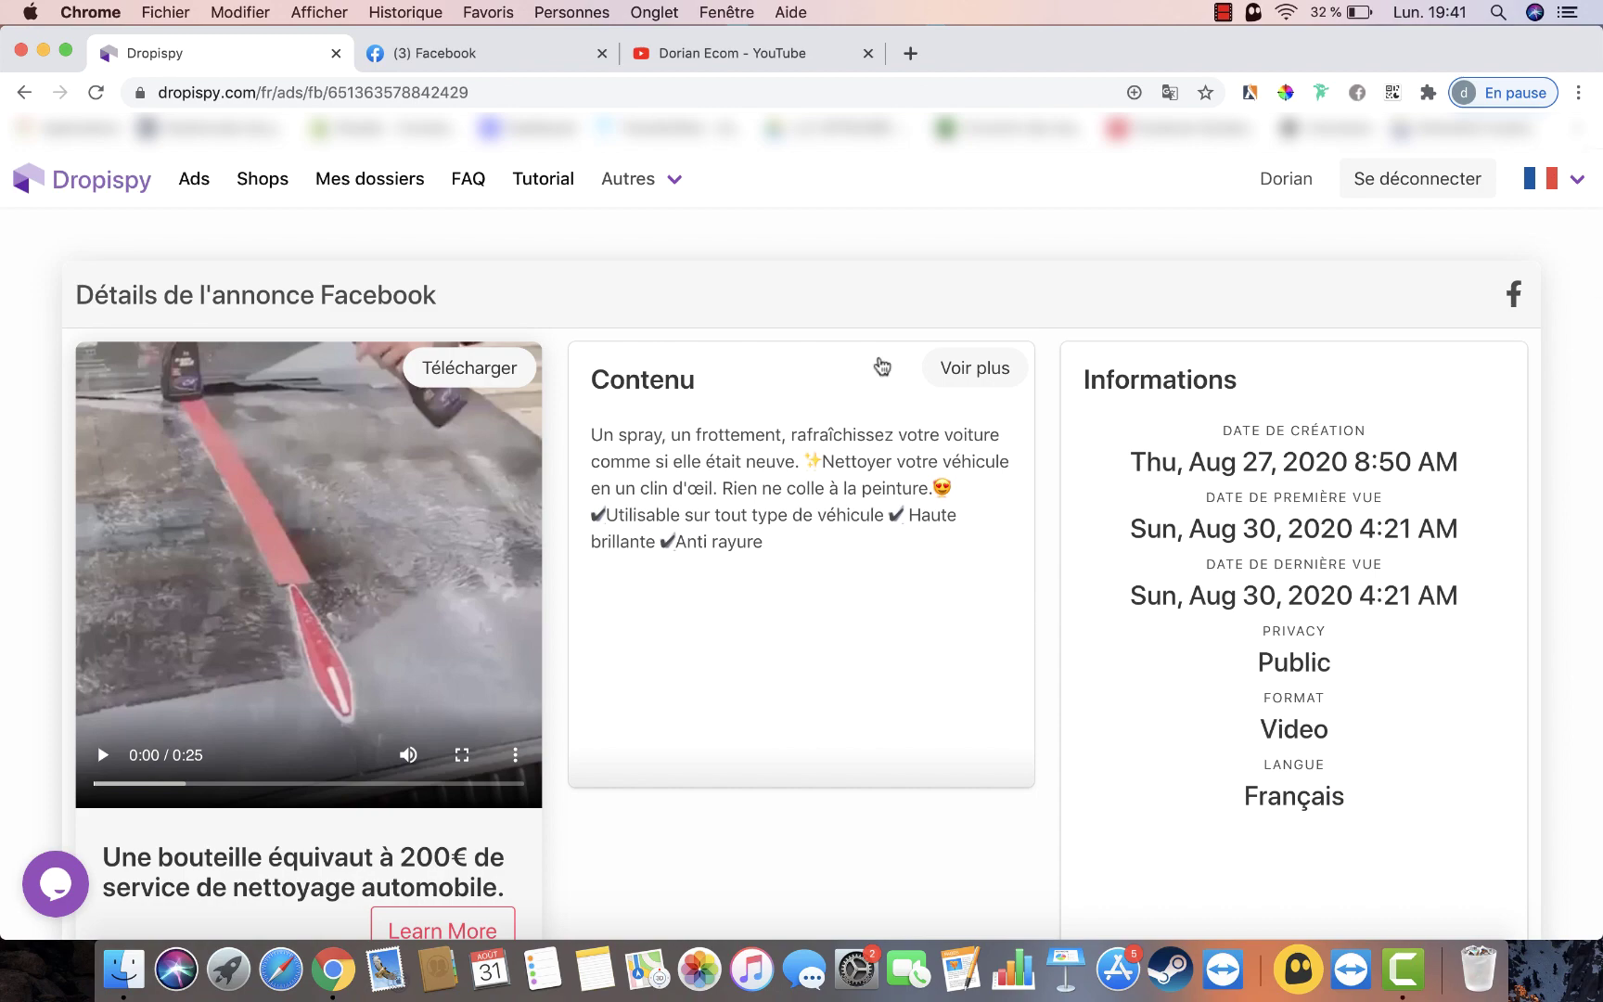
scroll(745, 811, "down", 10)
scroll(745, 809, "up", 10)
left_click_drag(594, 432, 837, 608)
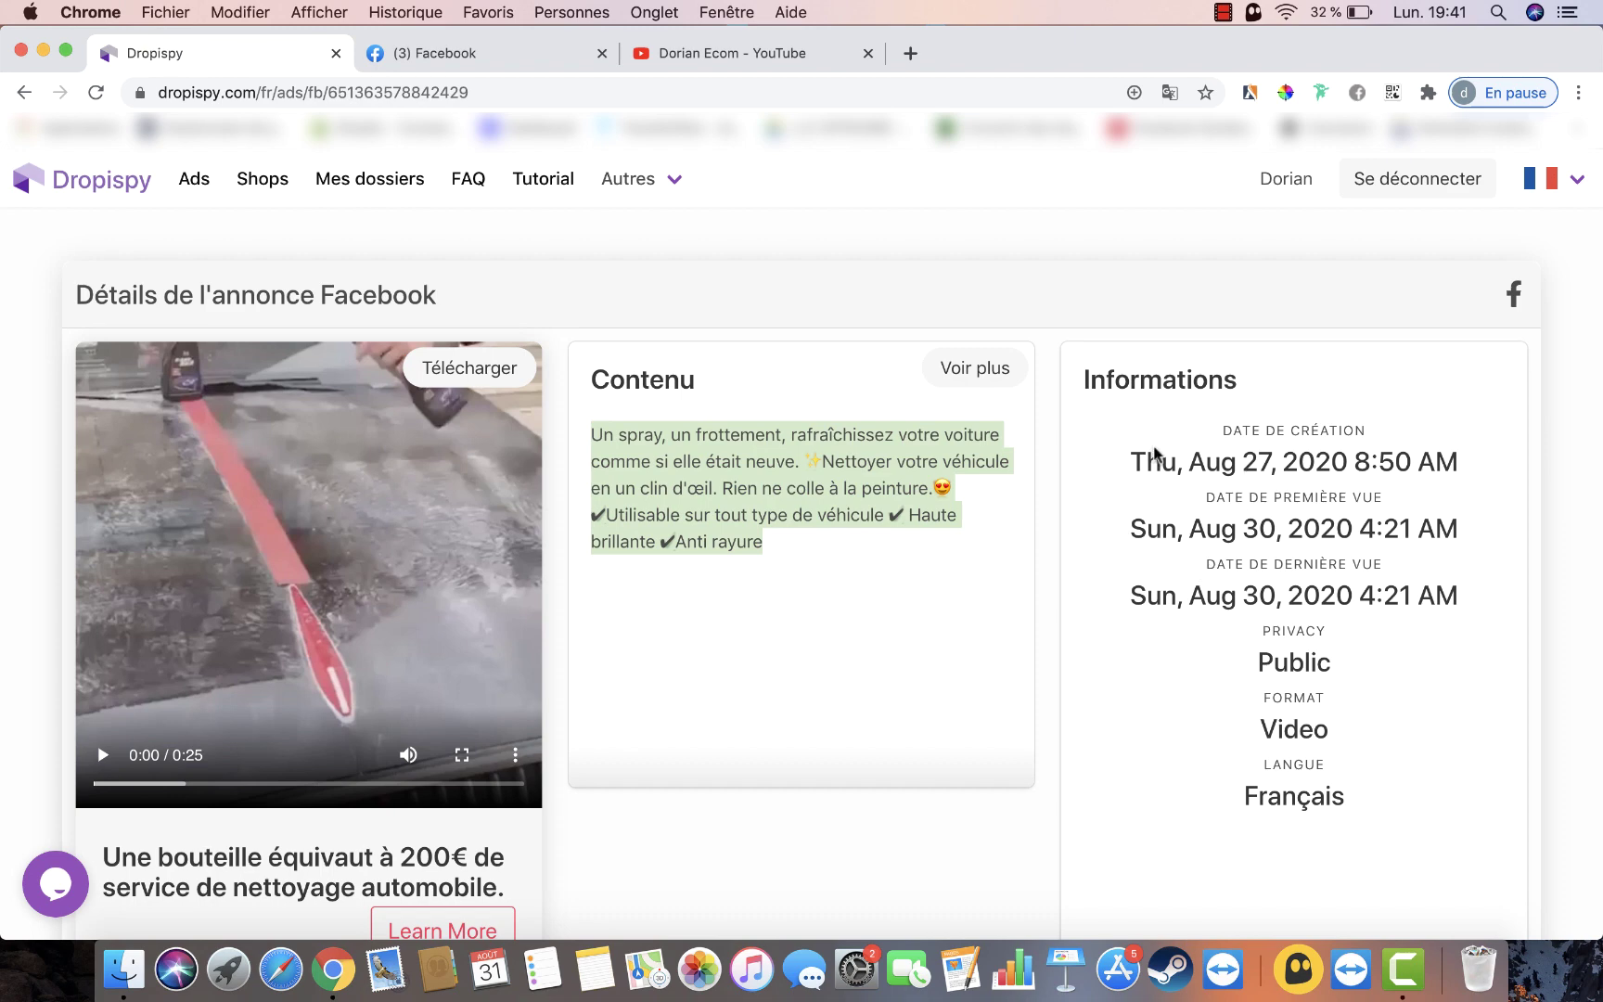
left_click_drag(1131, 445, 1140, 518)
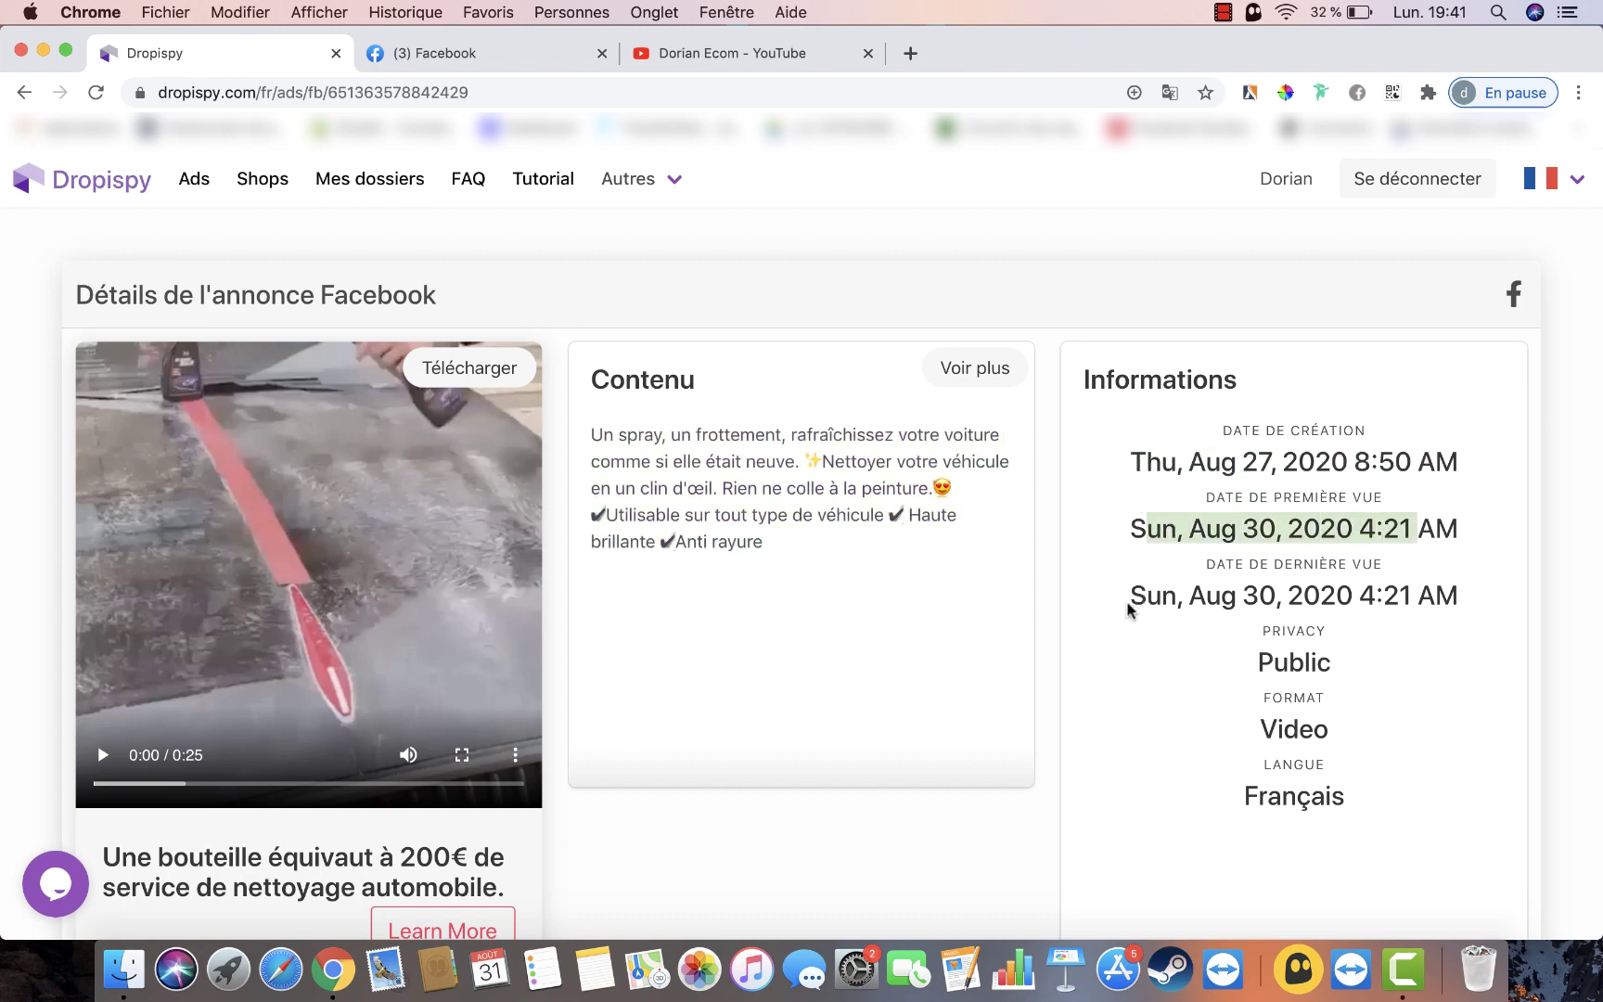
left_click_drag(1129, 607, 1388, 633)
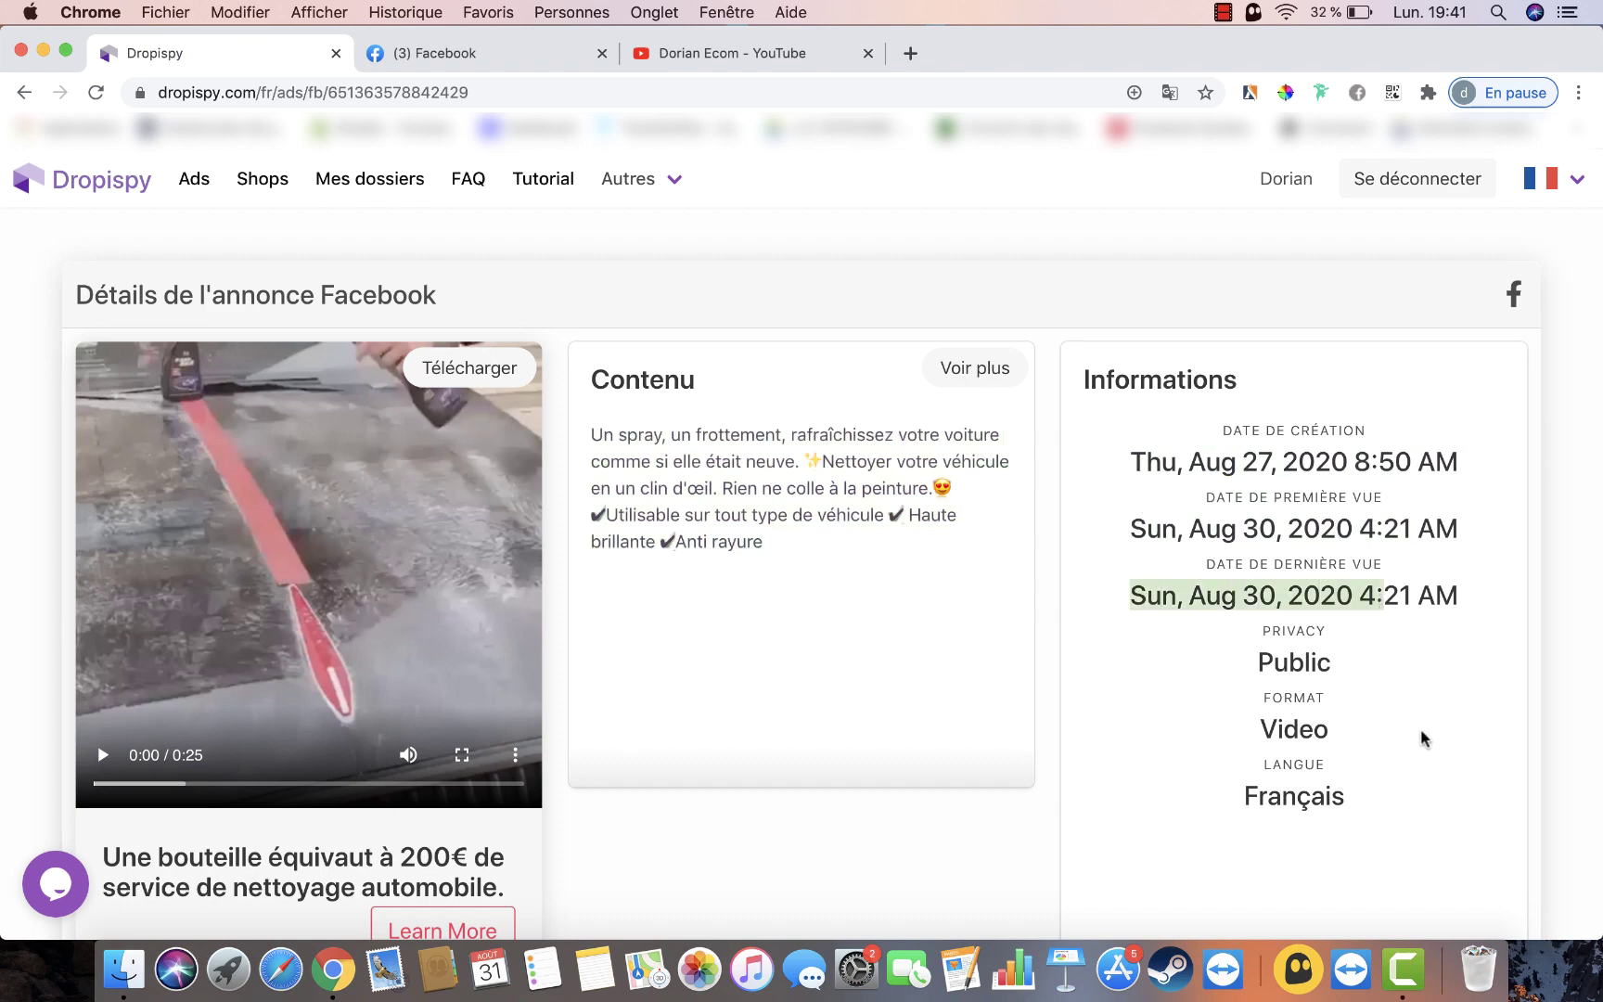
Step: Visit the shop's product page through the ad's Learn More link and return to the ad details
scroll(1364, 735, "down", 5)
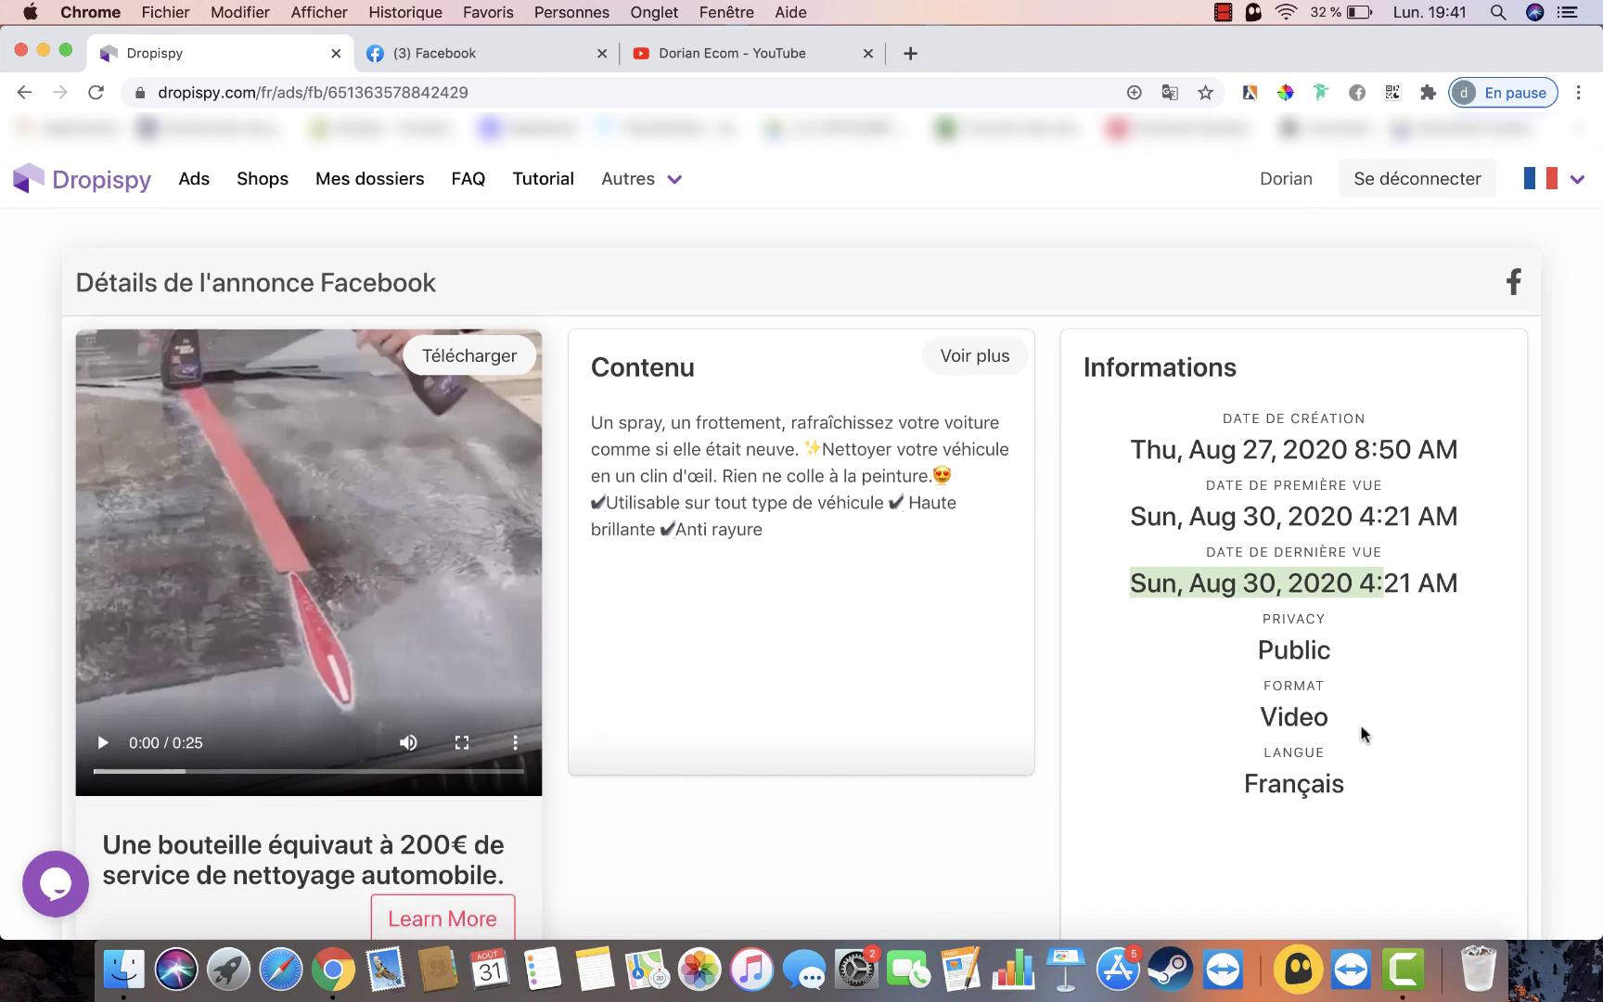
scroll(426, 802, "down", 1)
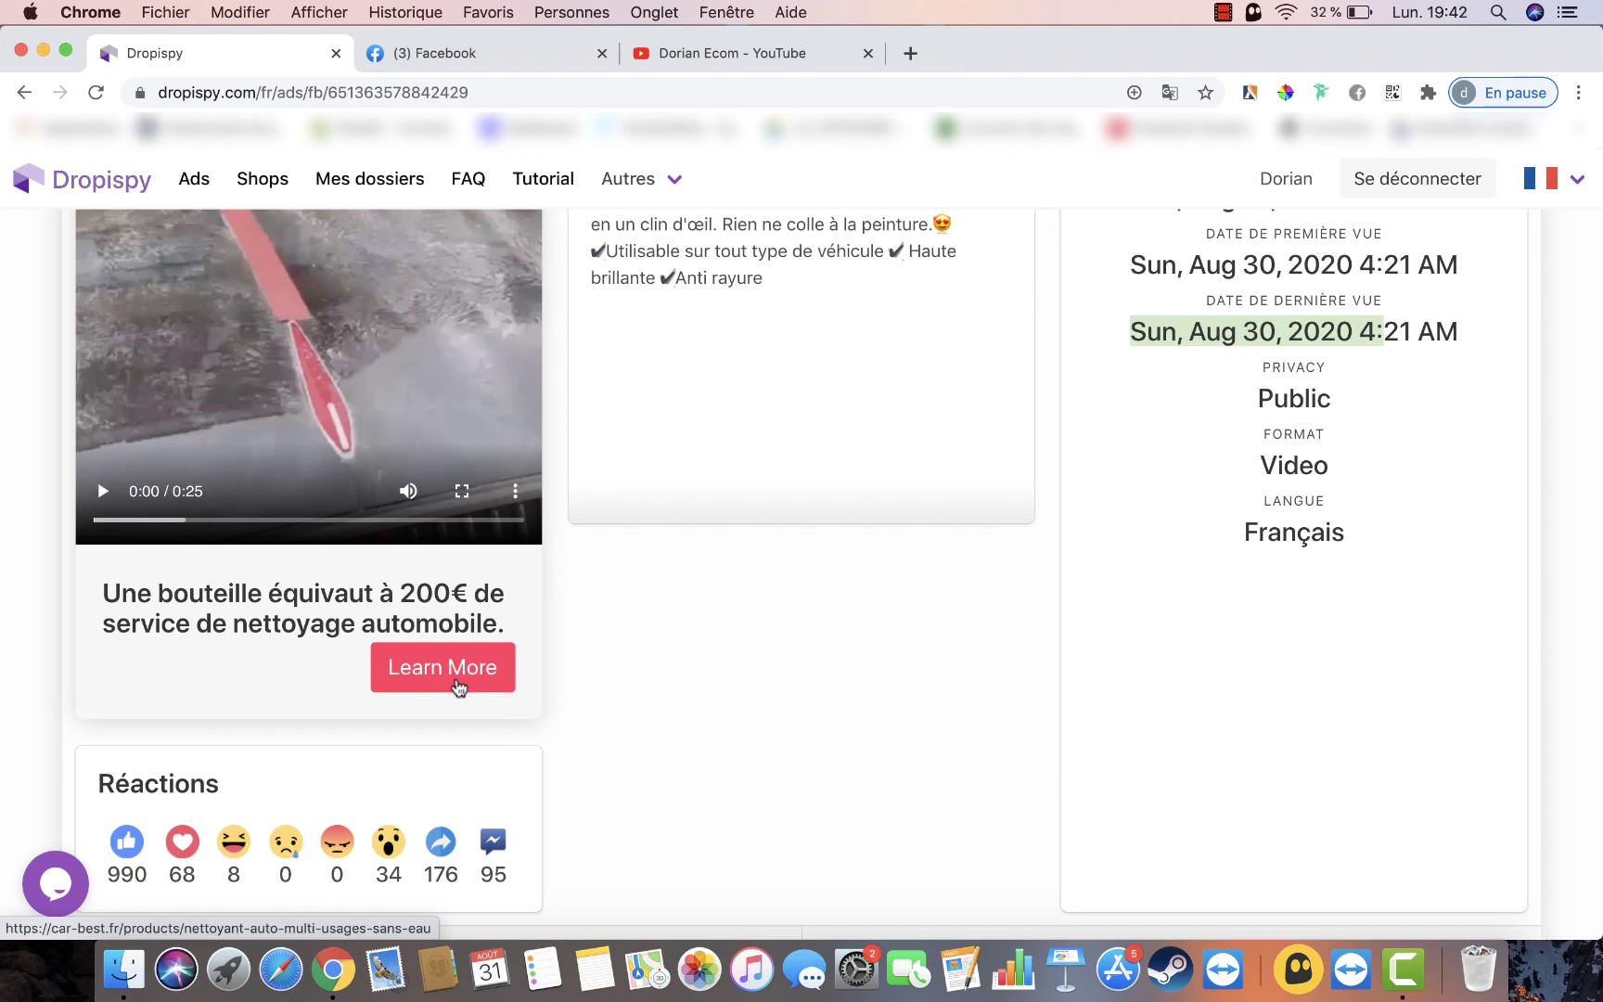
left_click(457, 687)
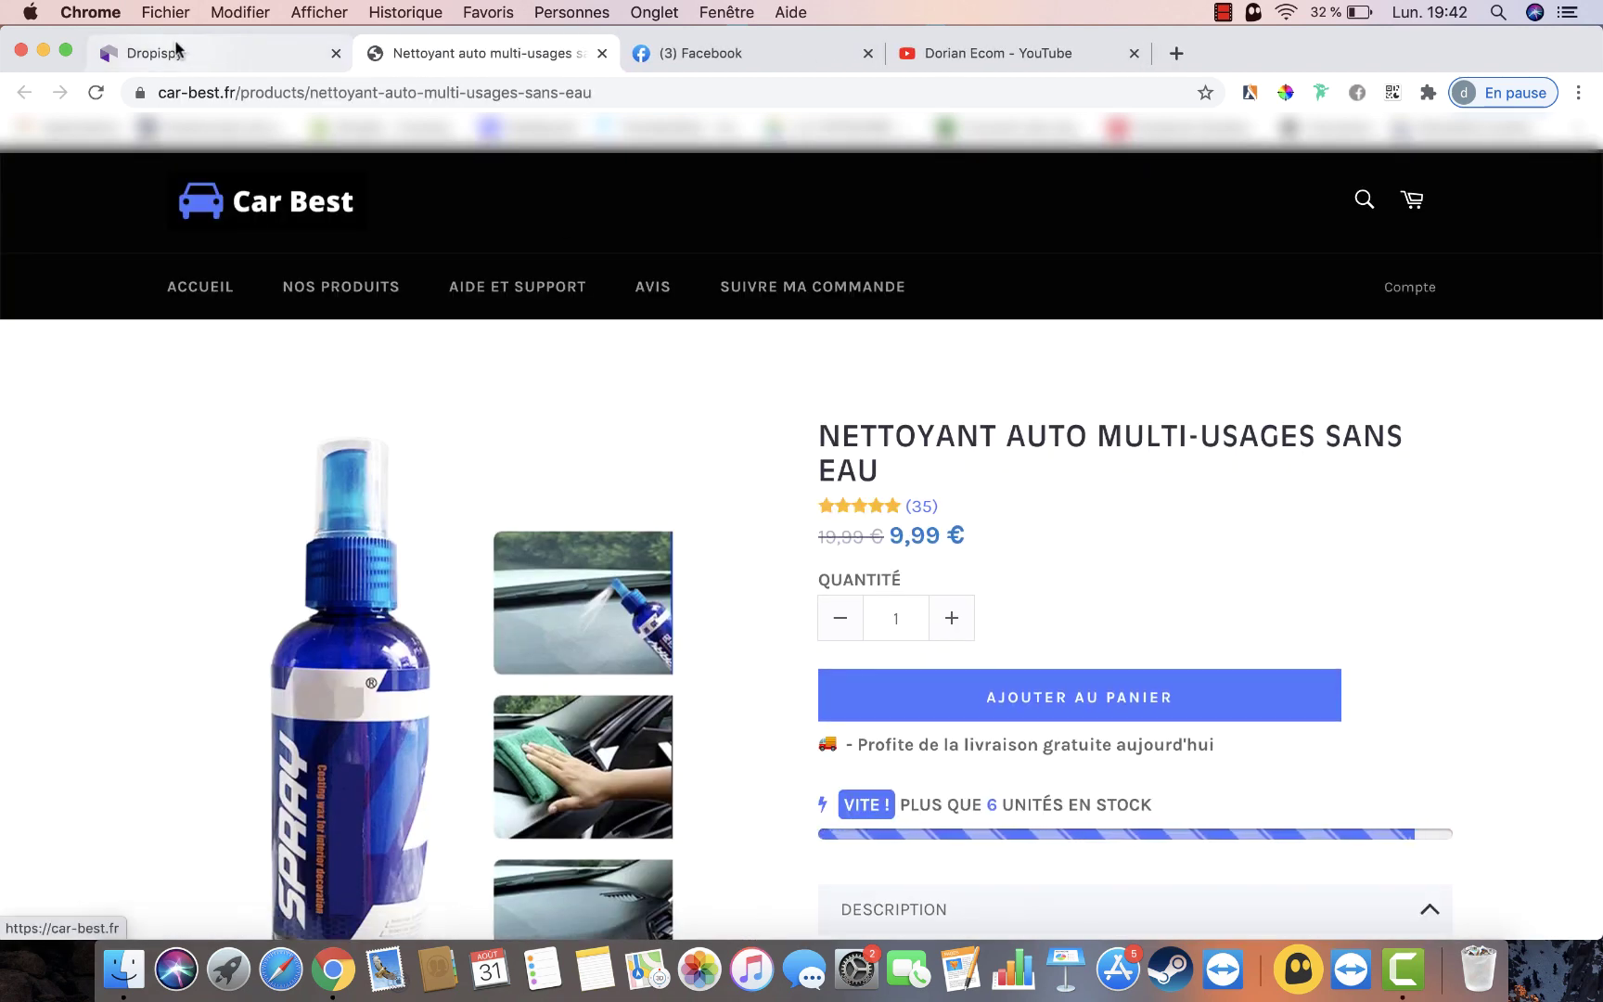
left_click(177, 51)
Step: Examine the ad's likes and shares for 28 Aug in the J'aimes & Partages chart
scroll(715, 690, "down", 10)
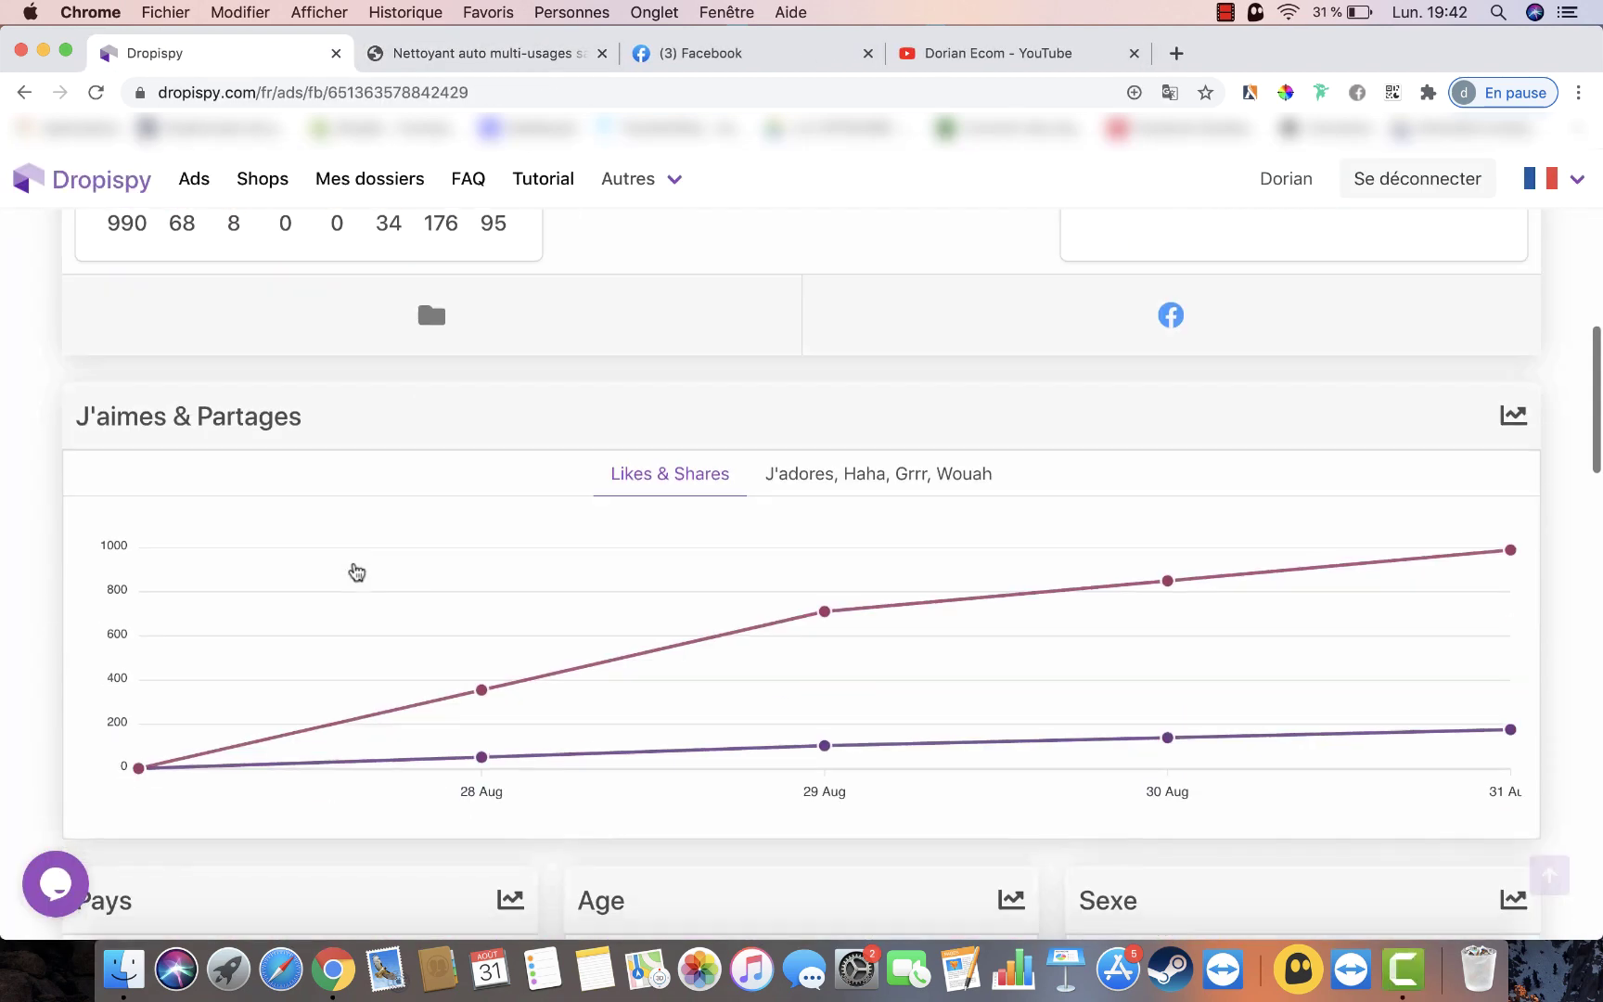
scroll(357, 571, "down", 1)
mouse_move(573, 649)
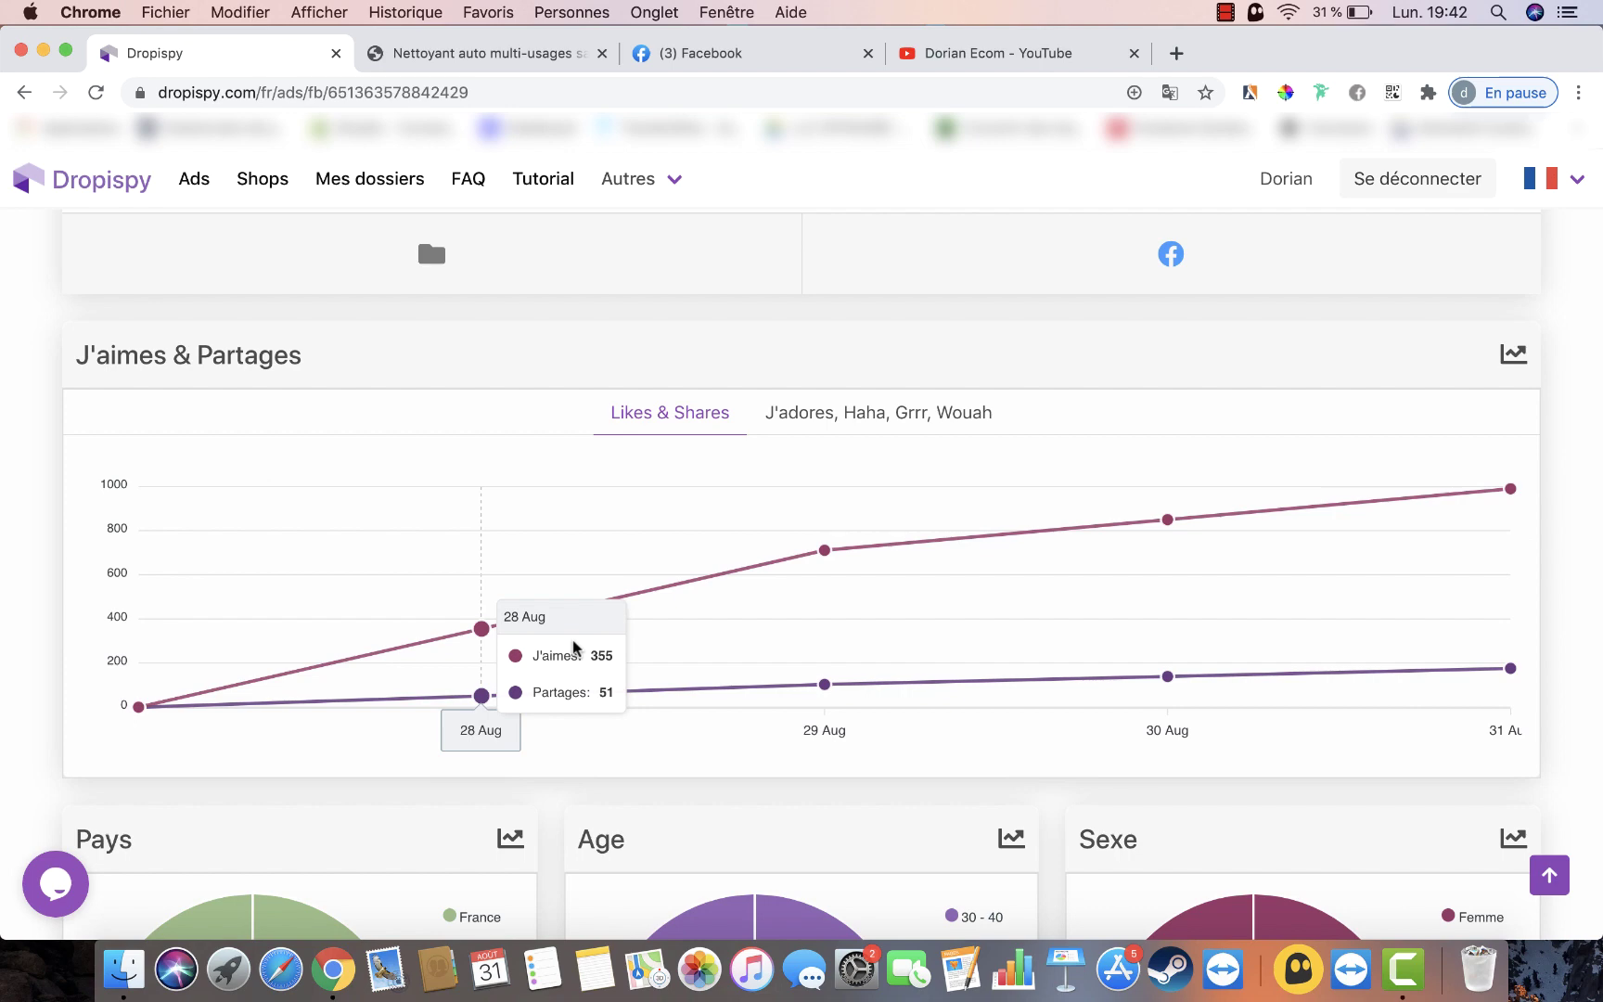
Step: Examine the ad's country, age and gender charts and the Shopify product's description, update and creation dates
scroll(1025, 589, "down", 2)
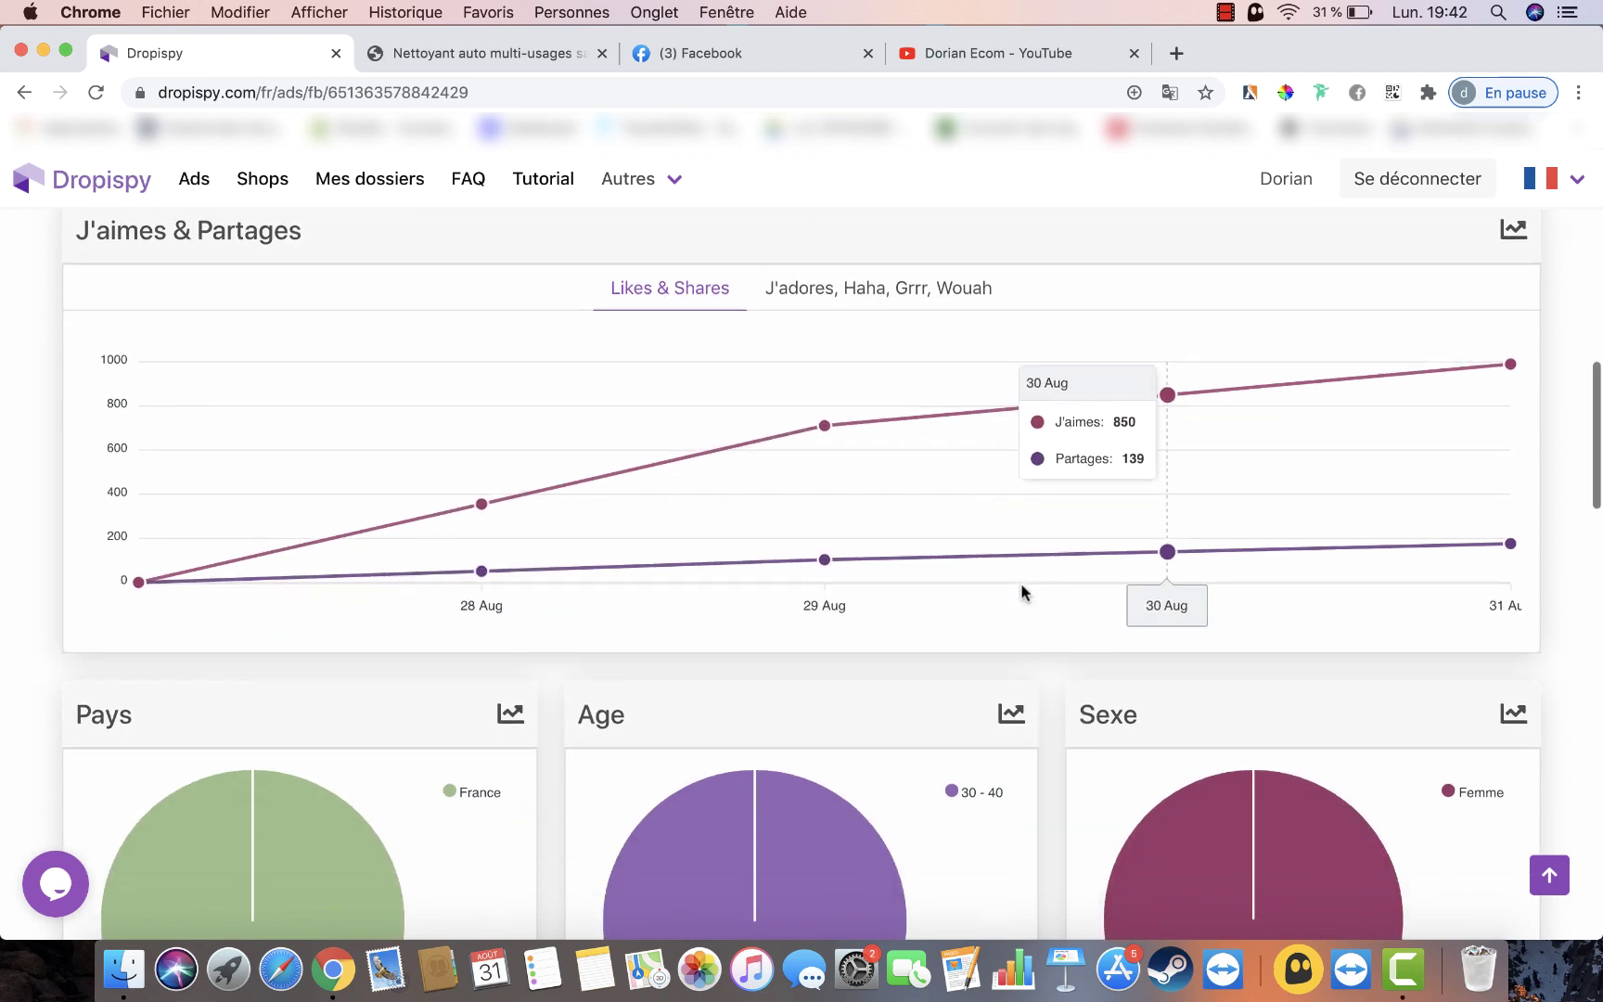
scroll(734, 580, "down", 6)
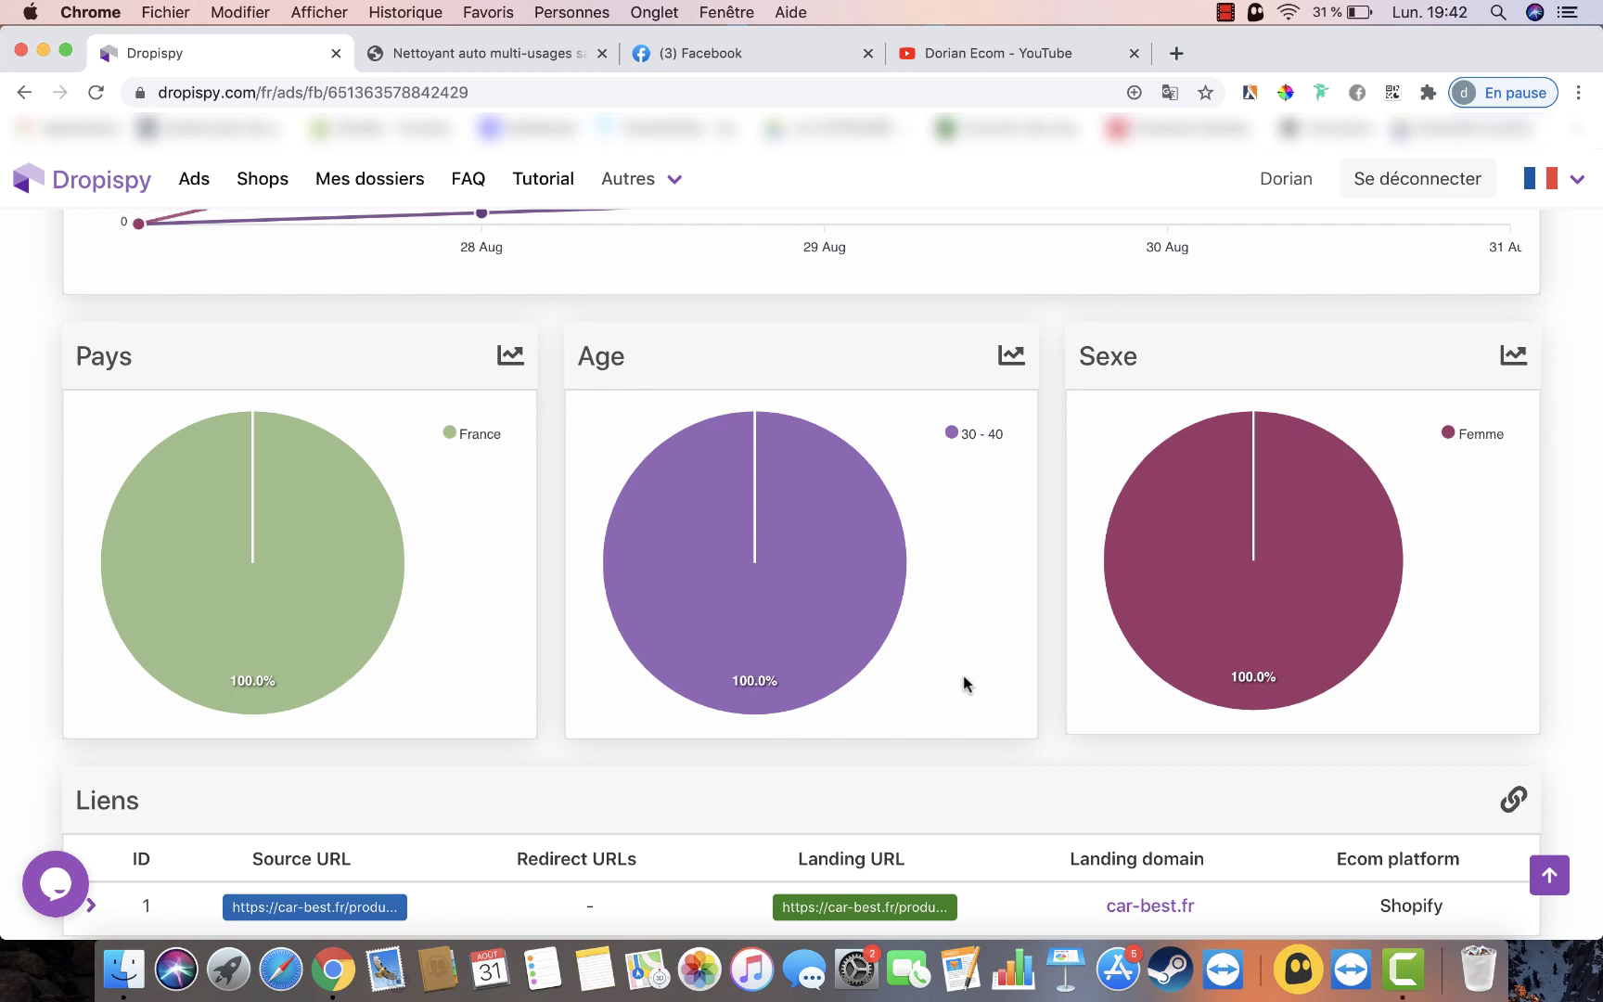
scroll(963, 684, "down", 10)
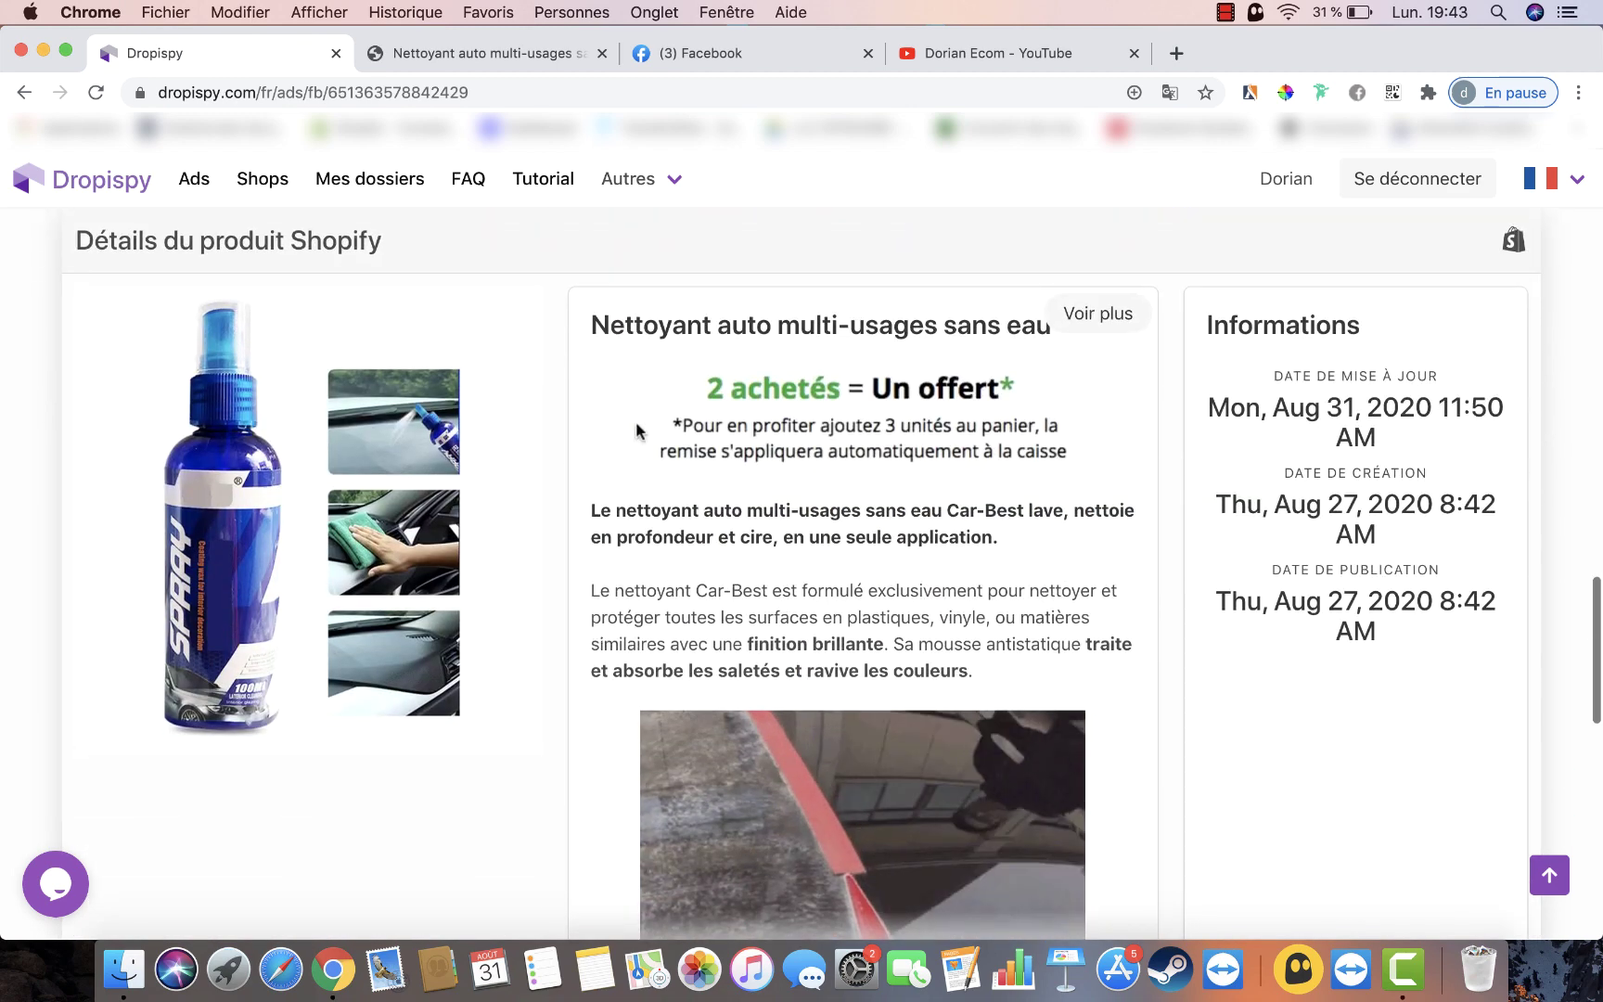
left_click_drag(592, 320, 848, 572)
scroll(862, 661, "down", 1)
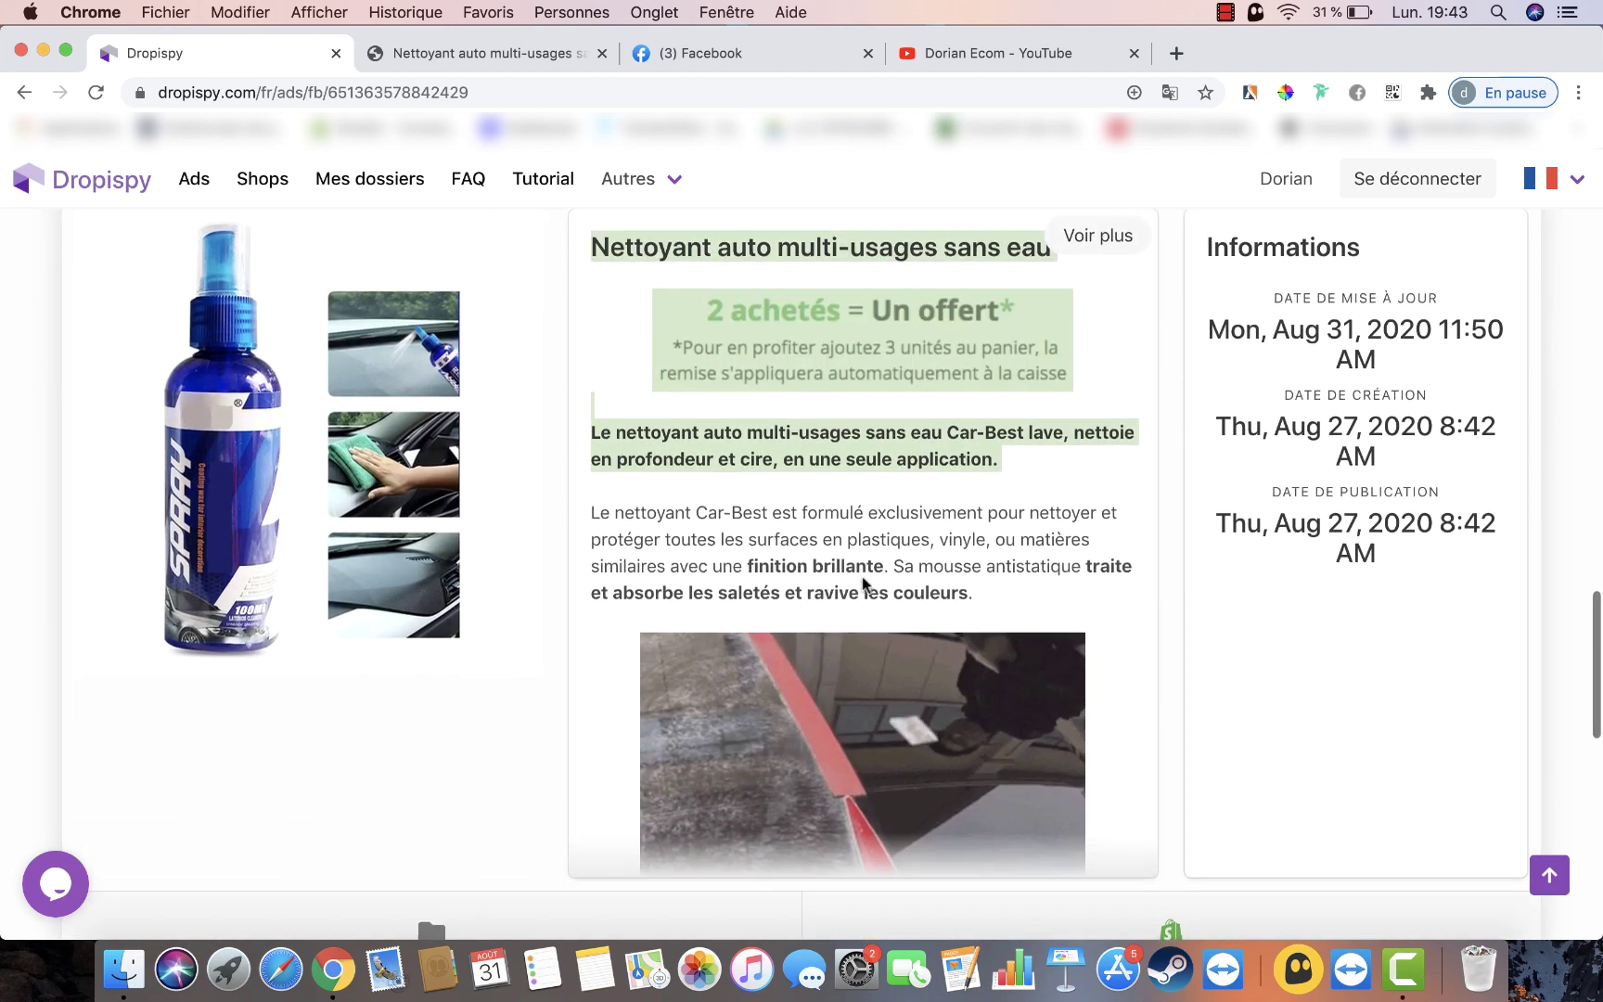
left_click_drag(1208, 329, 1402, 397)
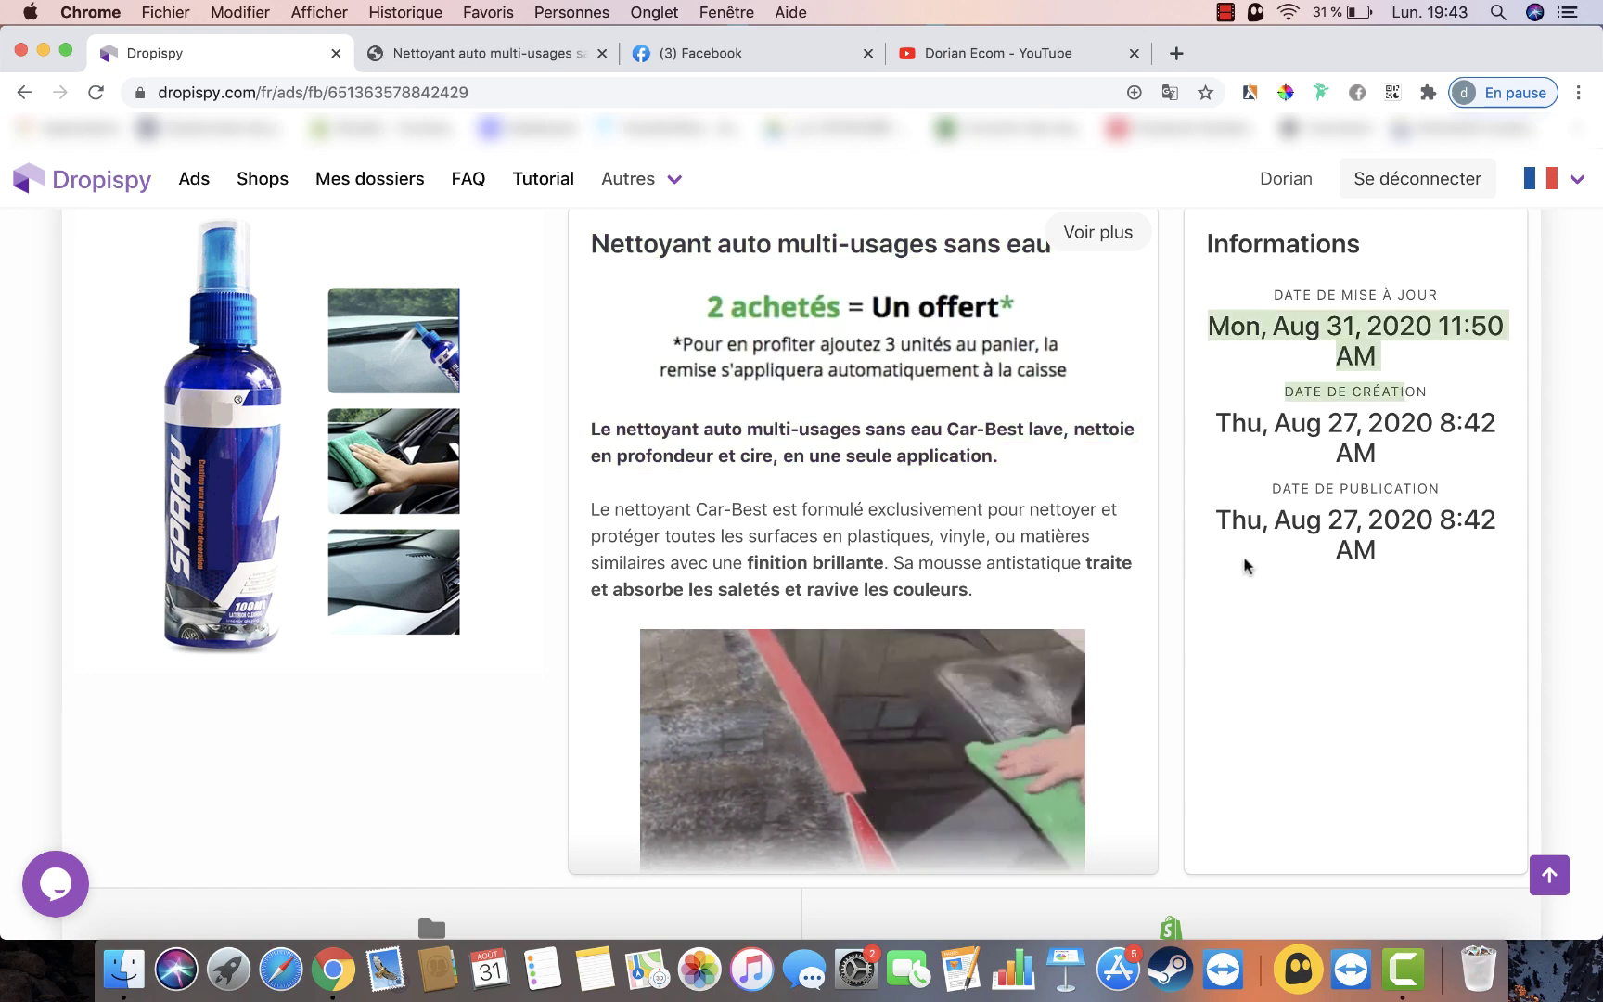
Step: Visit the cleaner's Shopify product page from its product details, look through it, and return to the ad details
scroll(1295, 580, "down", 5)
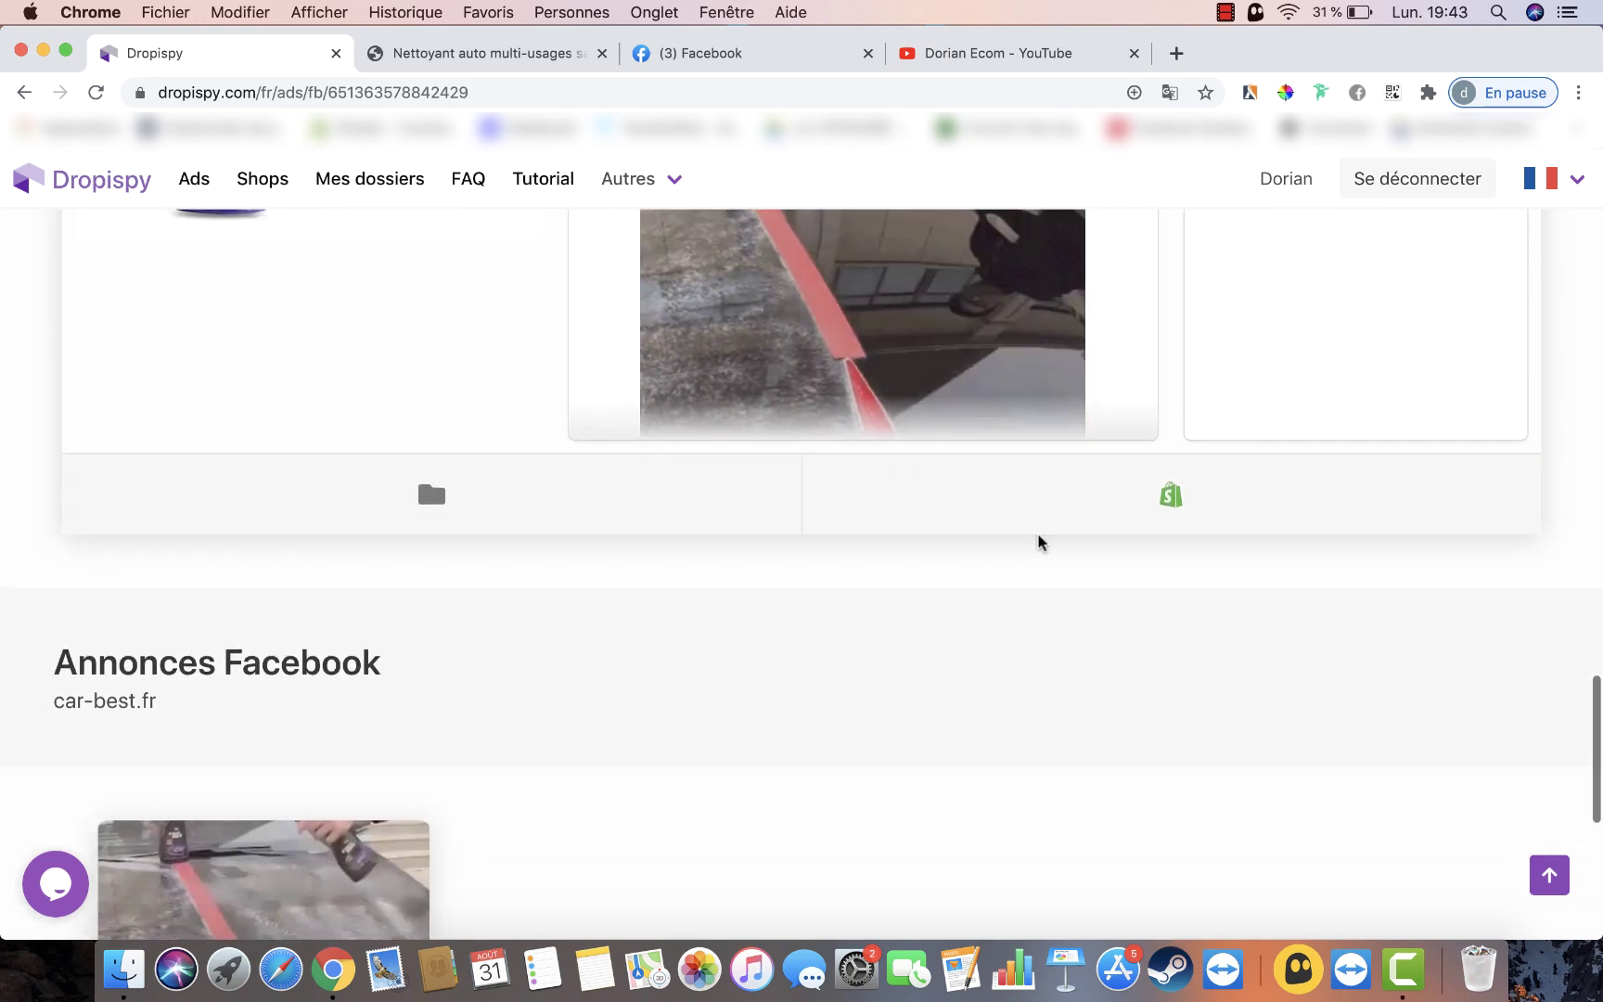
left_click(1171, 497)
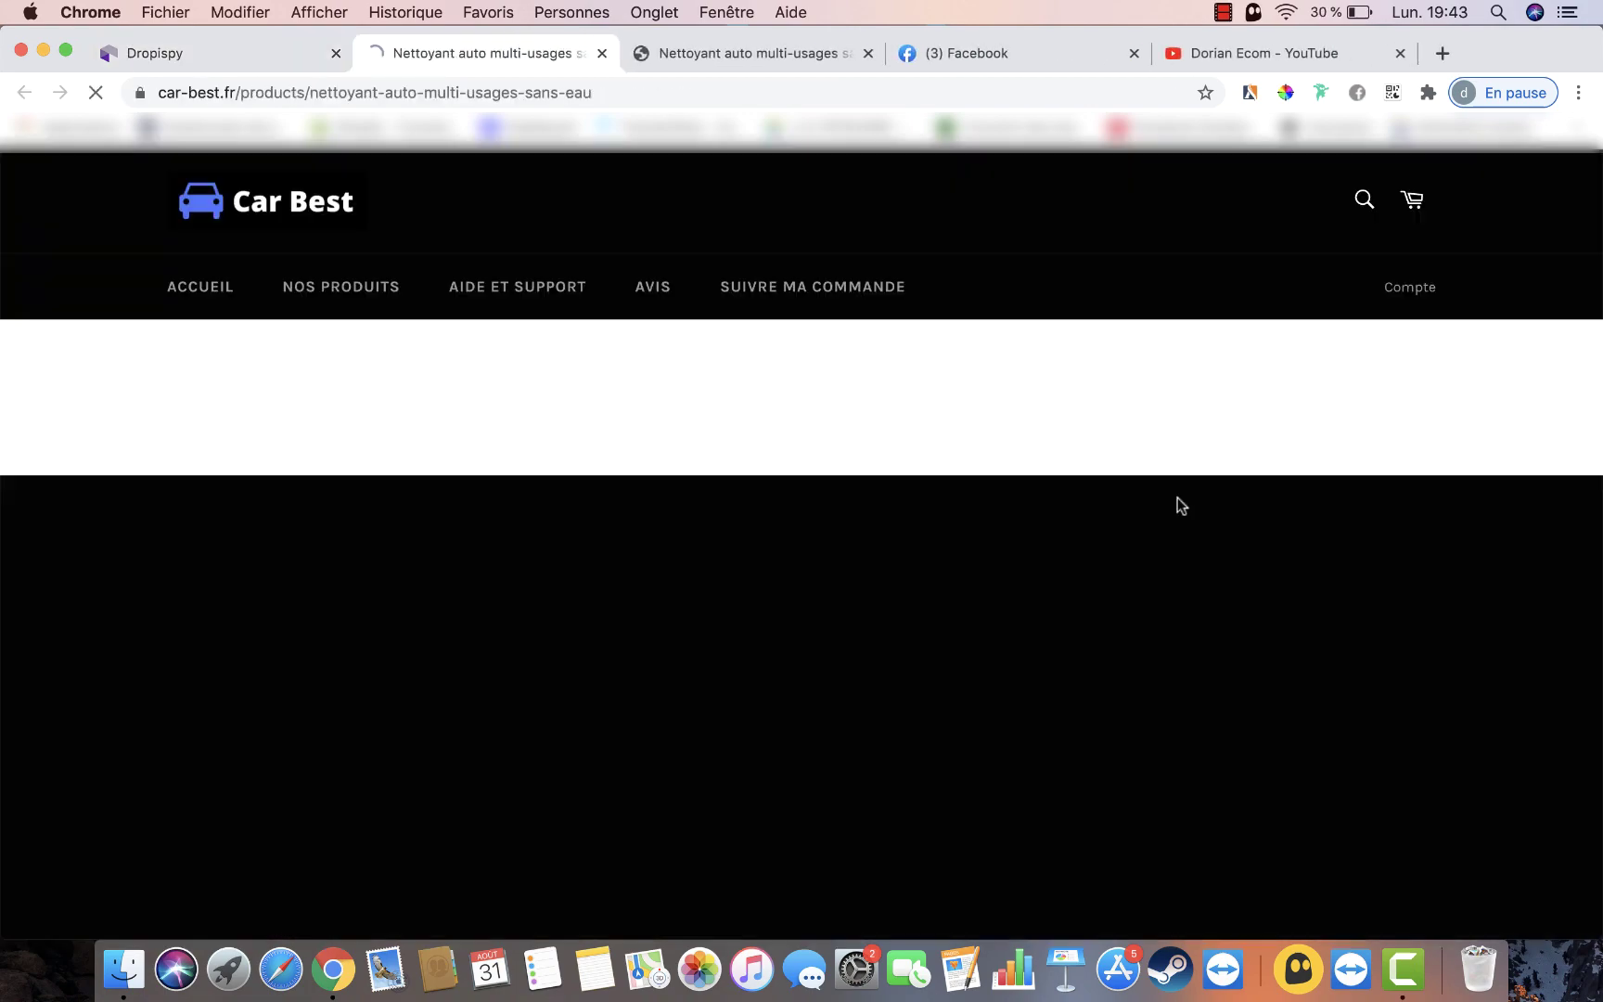
scroll(630, 436, "down", 15)
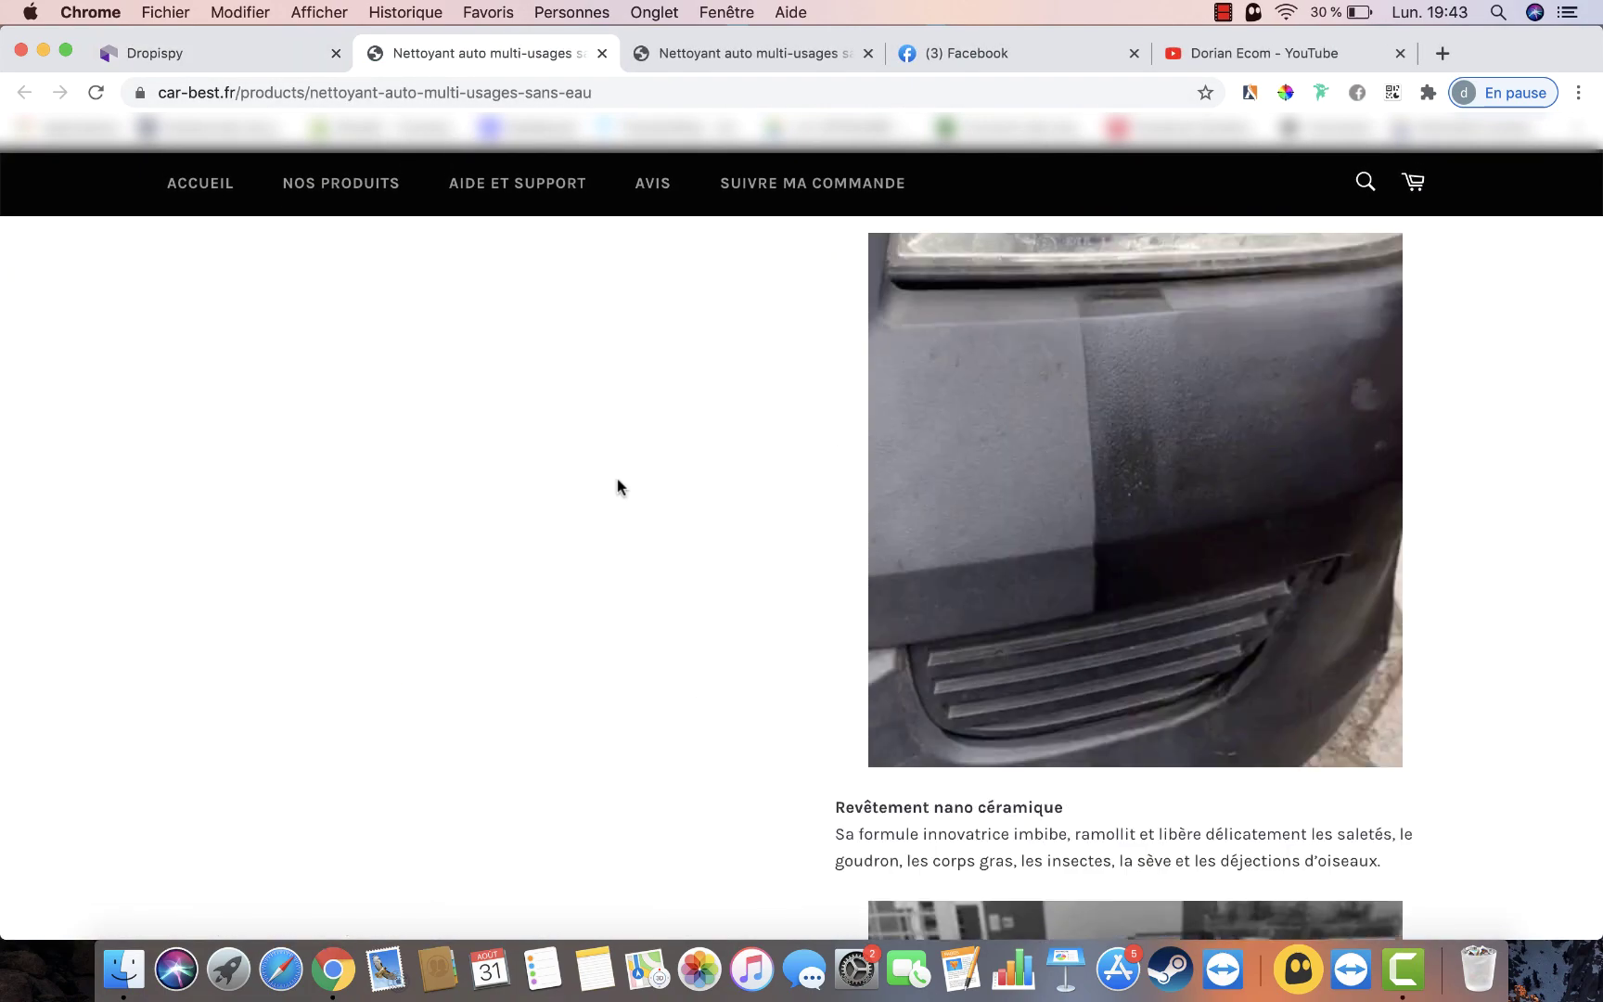
scroll(619, 487, "up", 15)
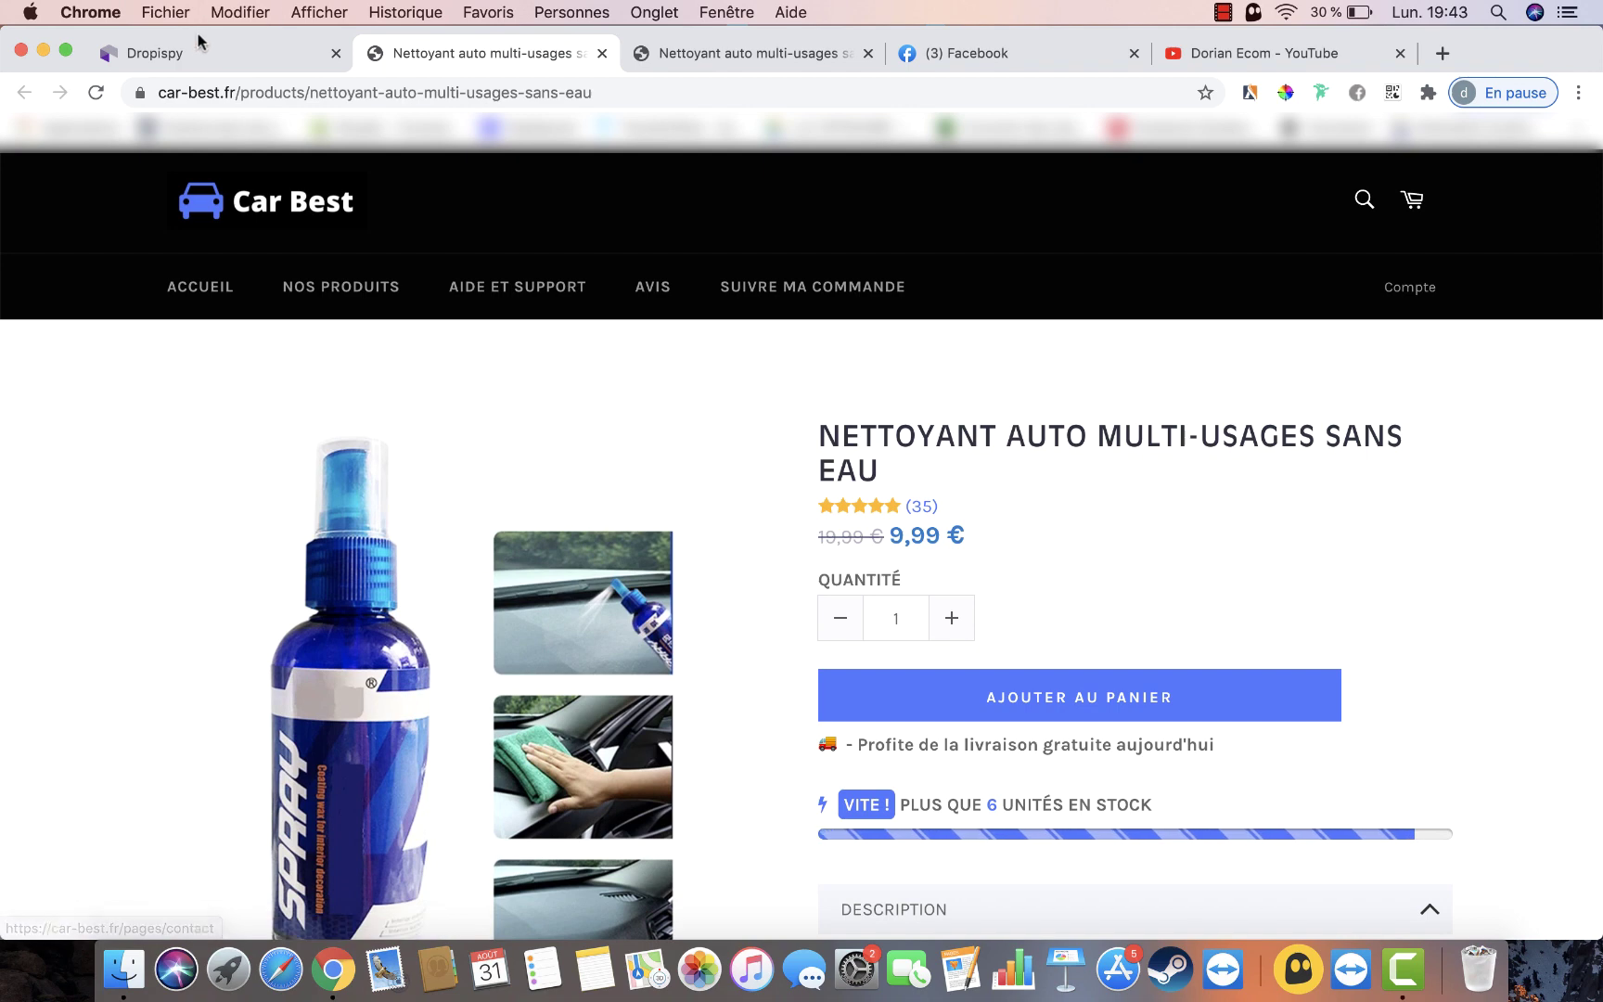
left_click(199, 47)
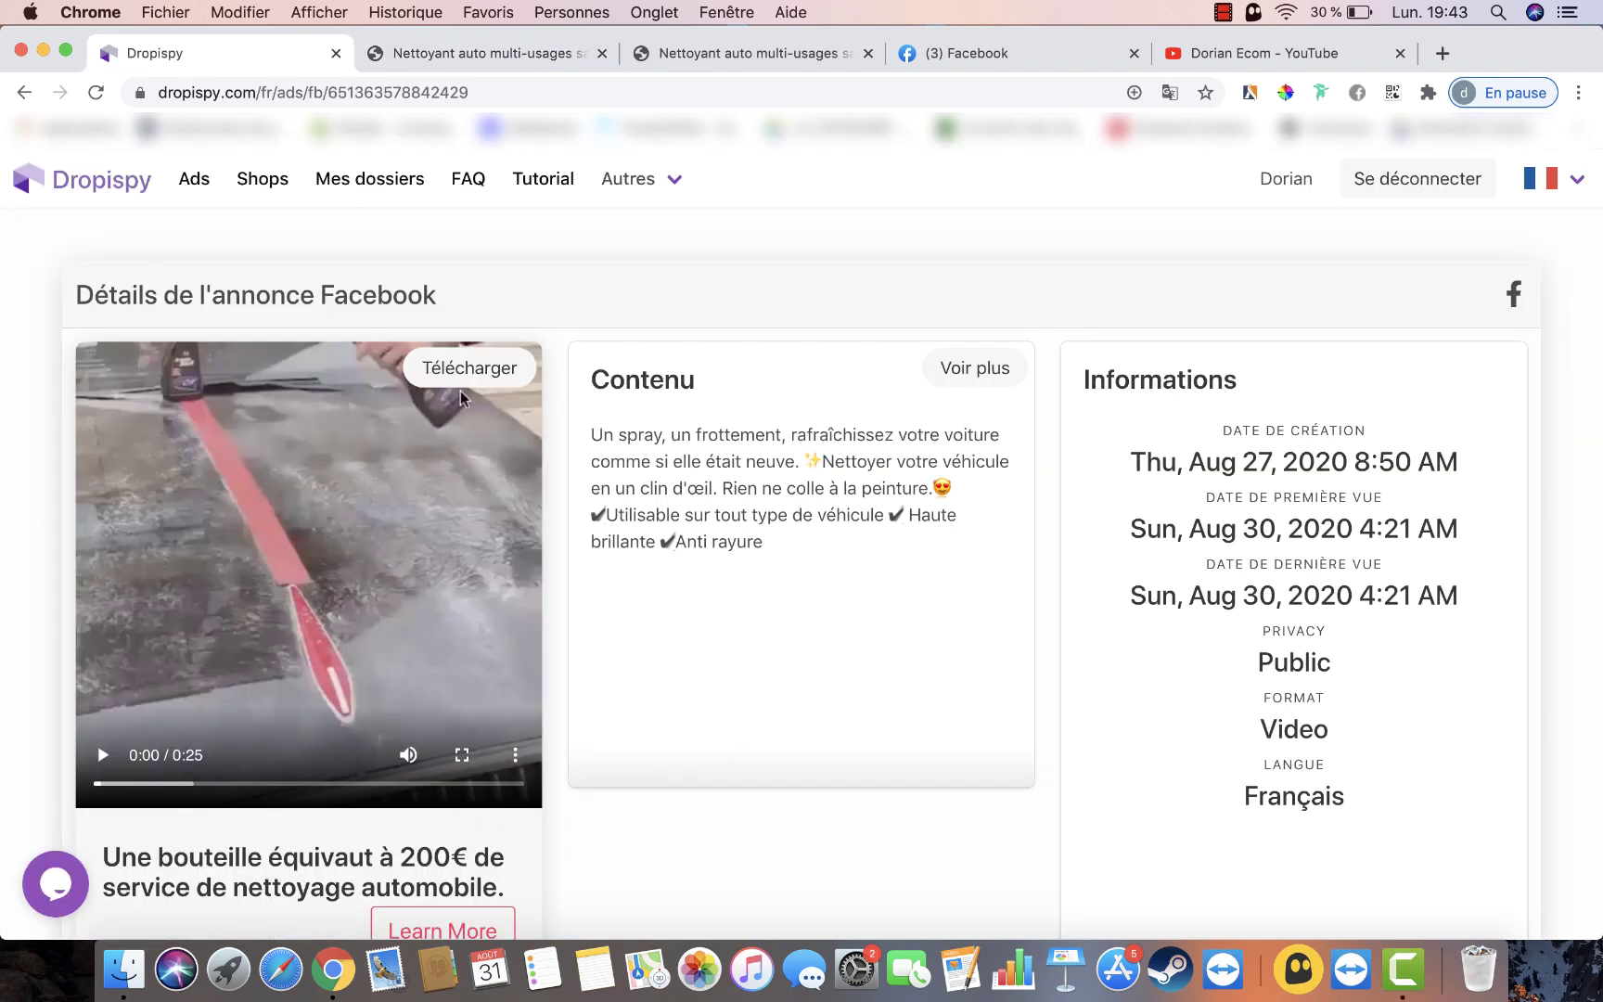
Step: Open the ad's video file through its download option, pause and mute it, and return to the ad details
left_click(445, 368)
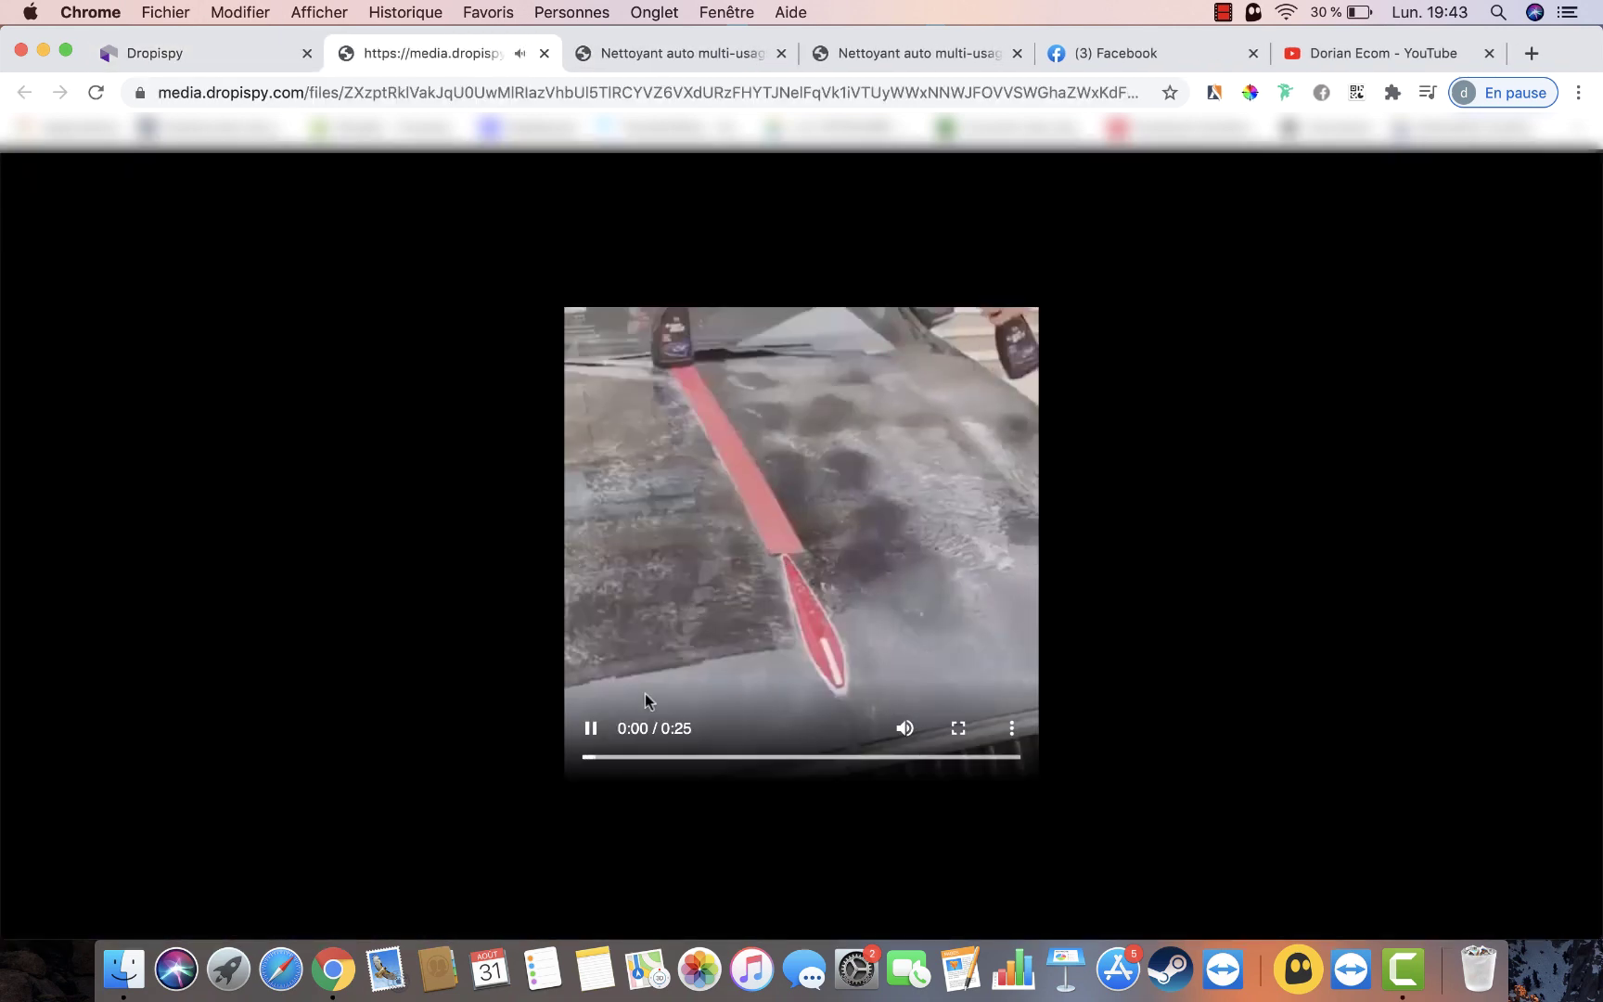
left_click(590, 728)
left_click(905, 729)
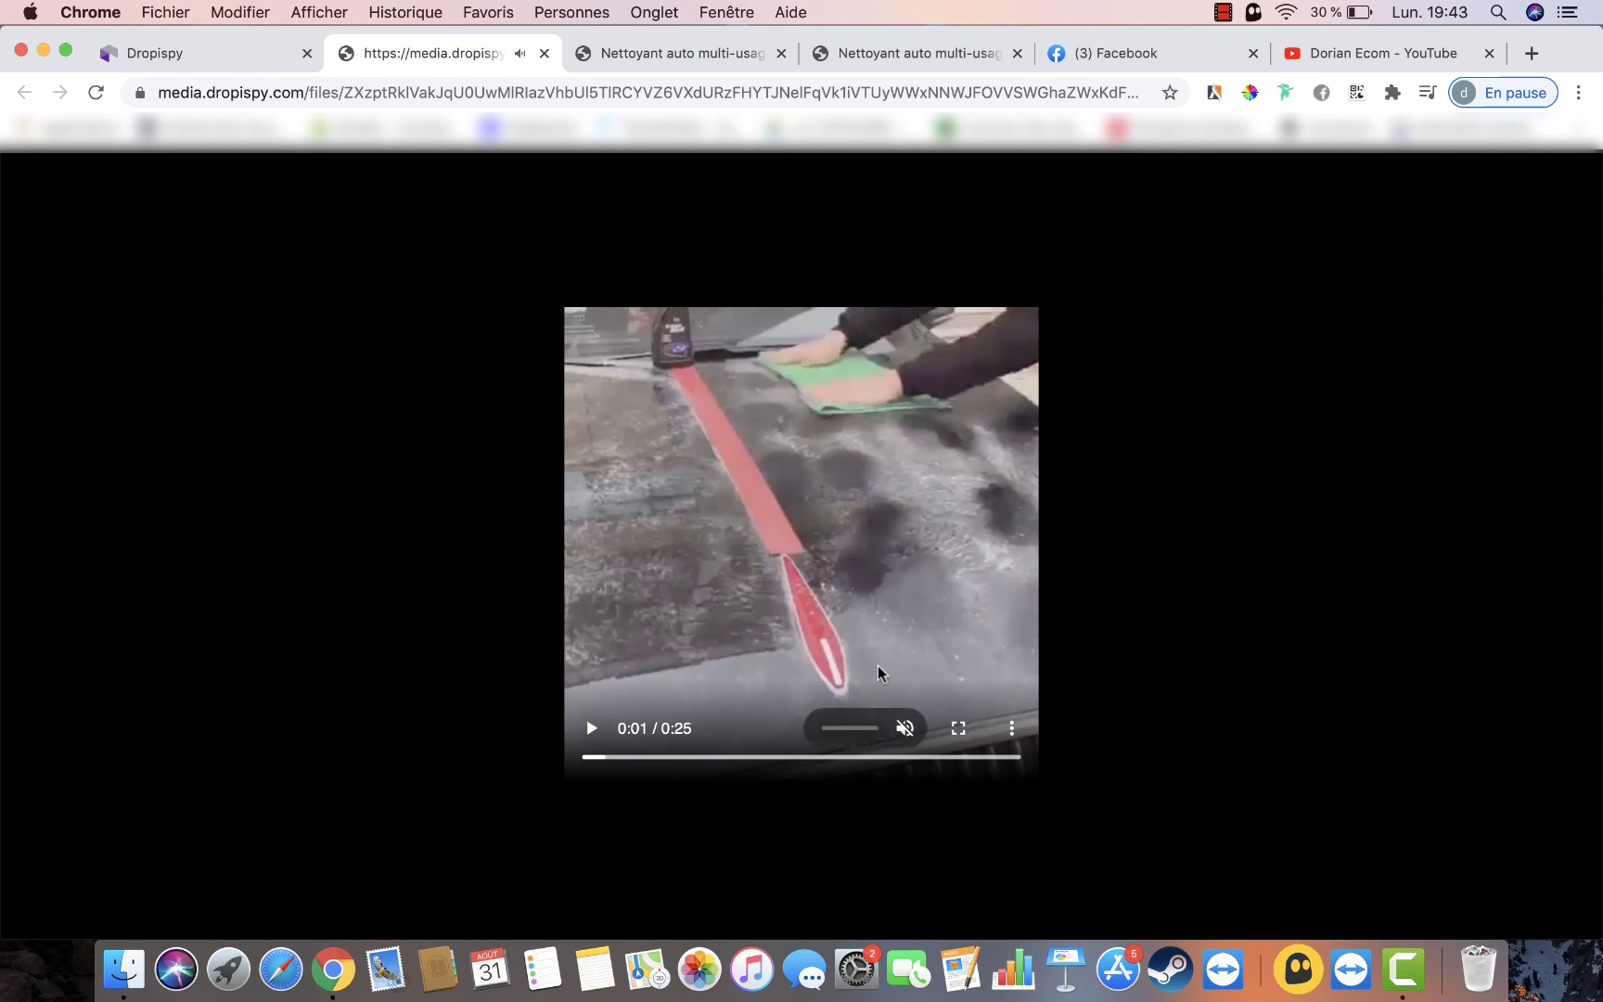
left_click(181, 54)
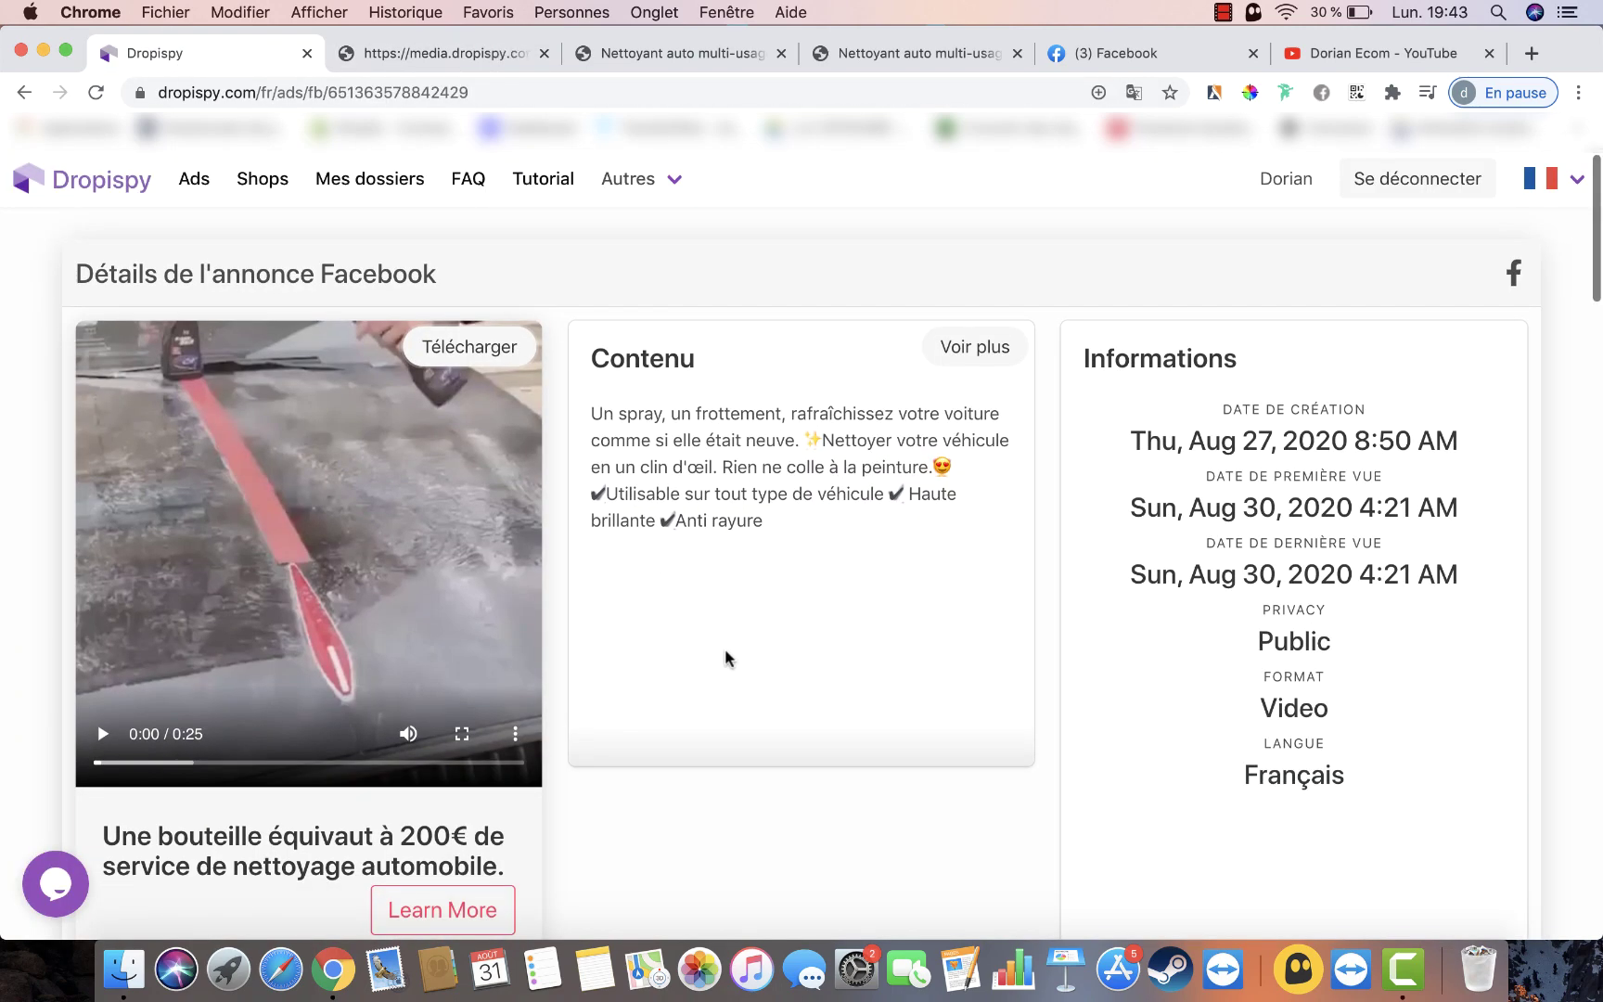
Step: Review the ad page again, including its reactions and the J'aimes & Partages chart
scroll(726, 651, "down", 3)
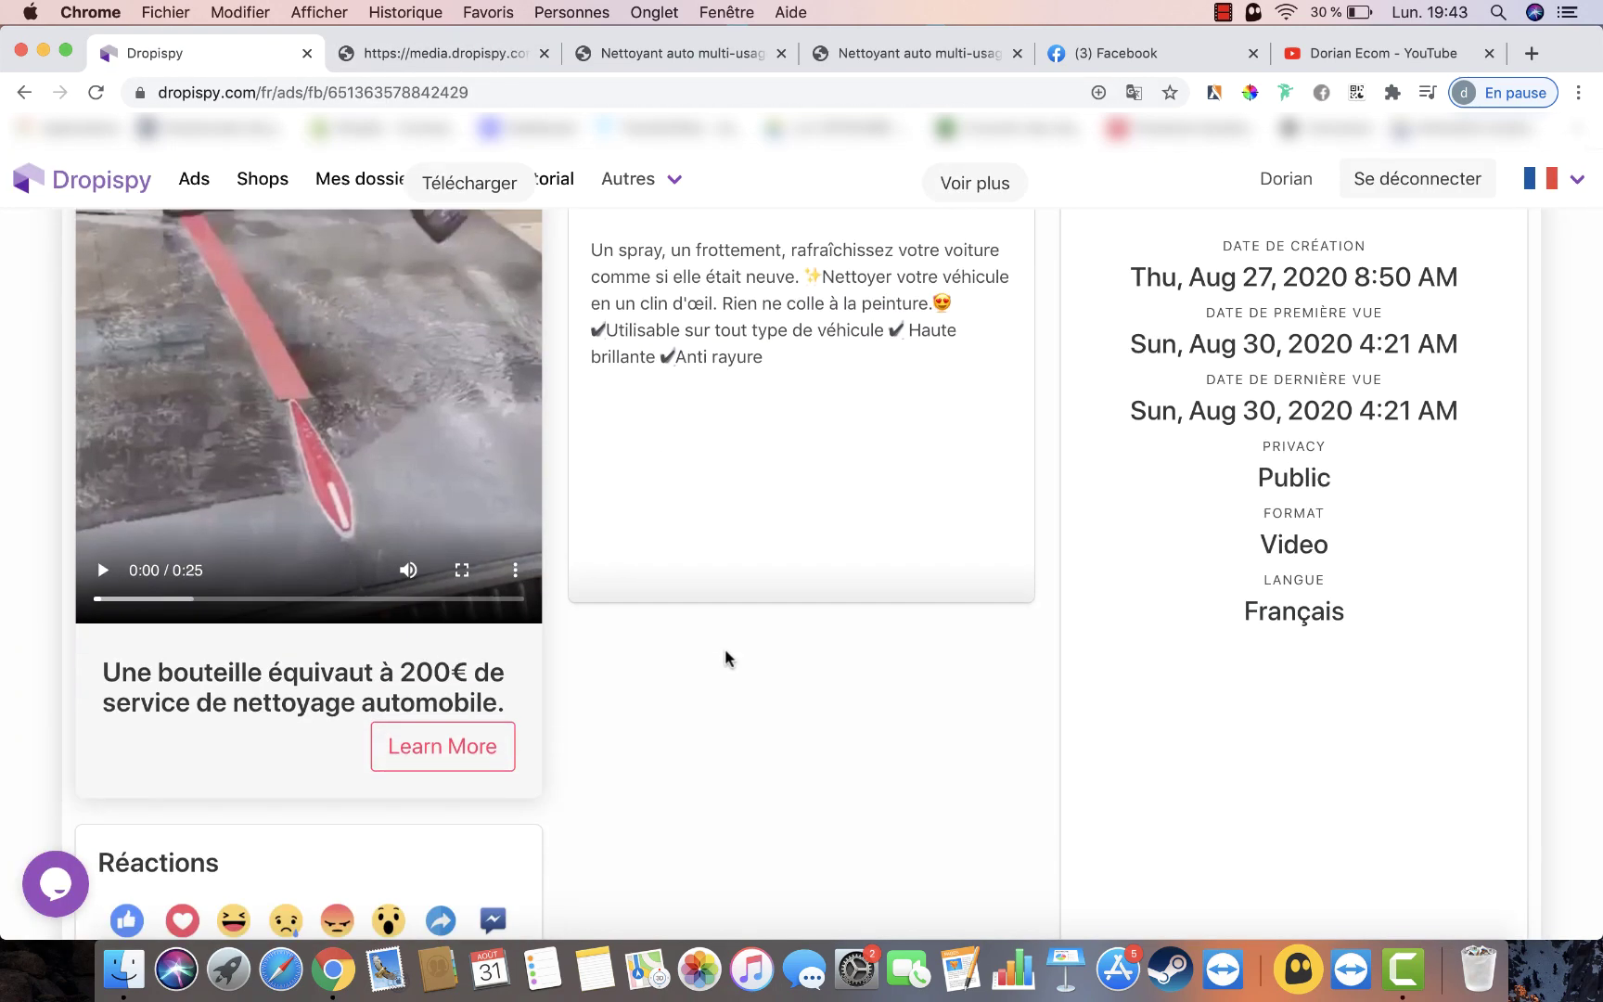
scroll(726, 658, "down", 15)
scroll(725, 658, "up", 5)
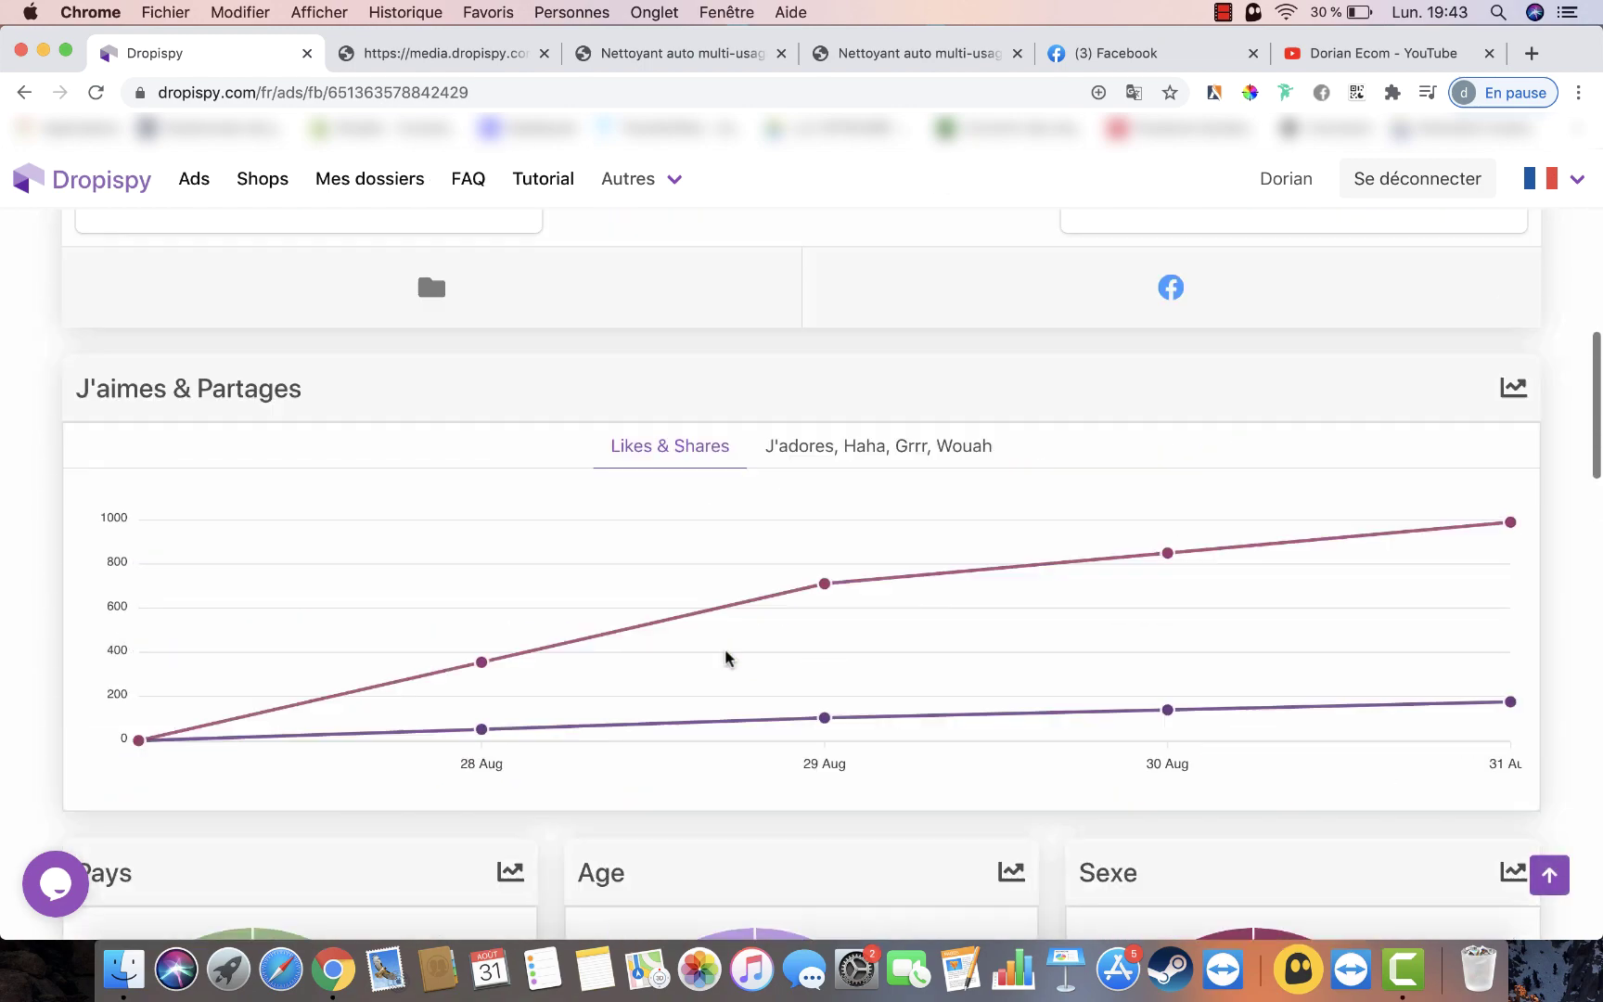
scroll(725, 658, "up", 3)
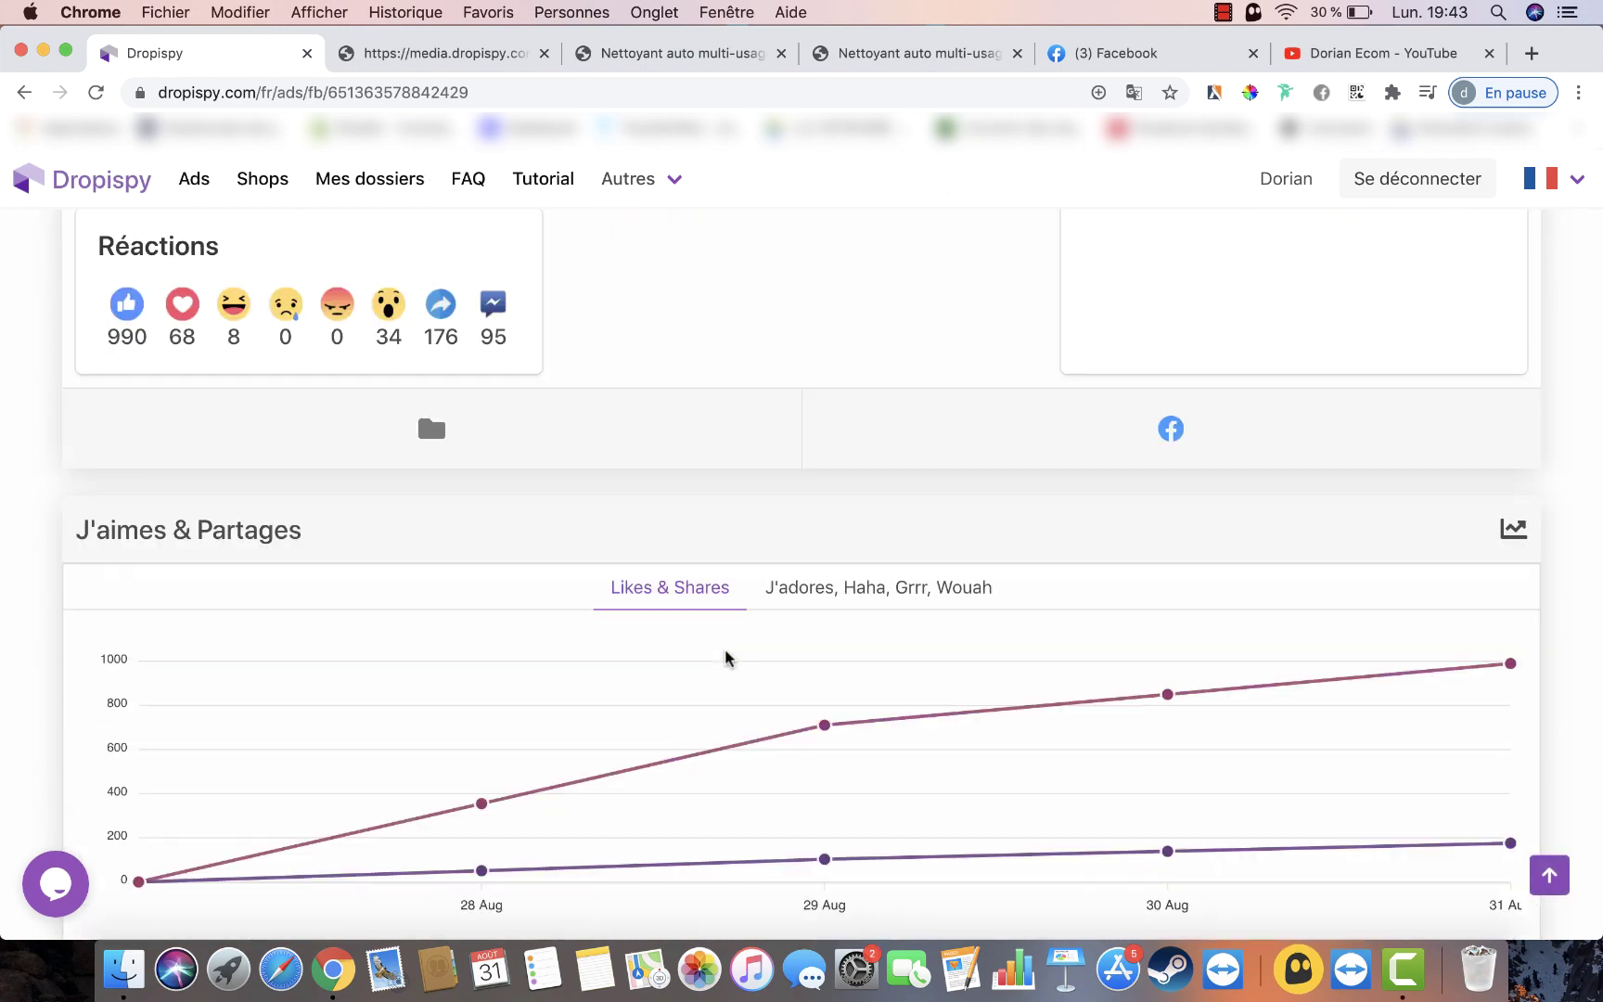
scroll(725, 658, "down", 20)
scroll(726, 652, "up", 20)
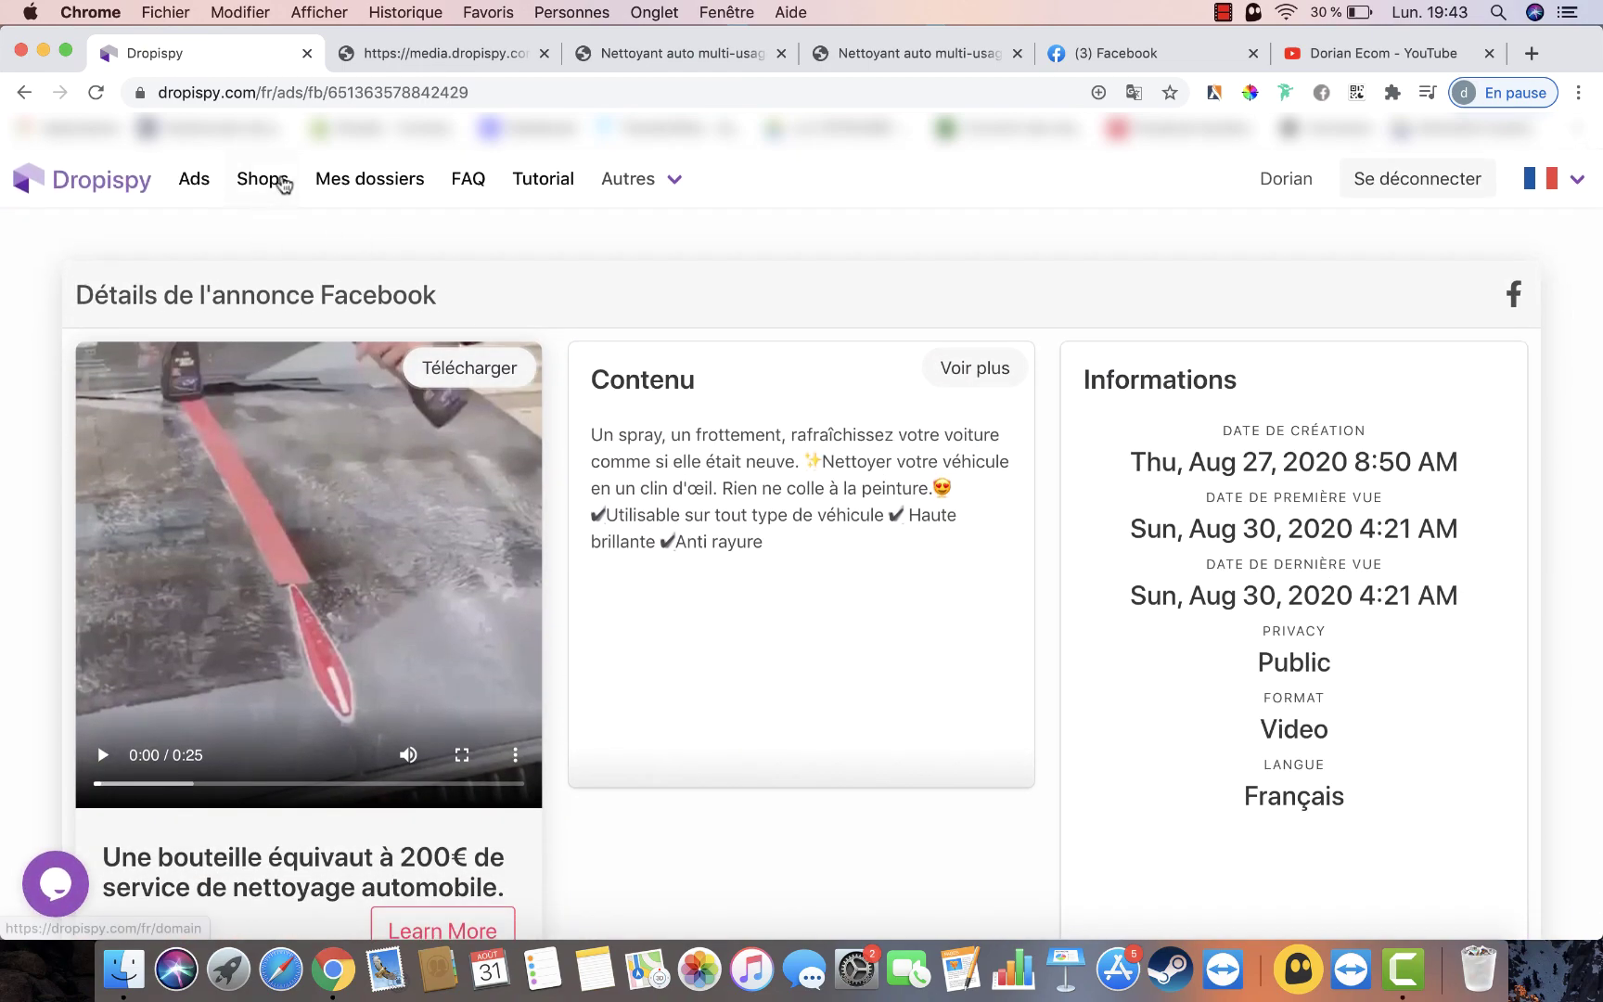
Step: Go to the Shops list and check the Plateforme and Type de boutique filter options without applying any
left_click(263, 178)
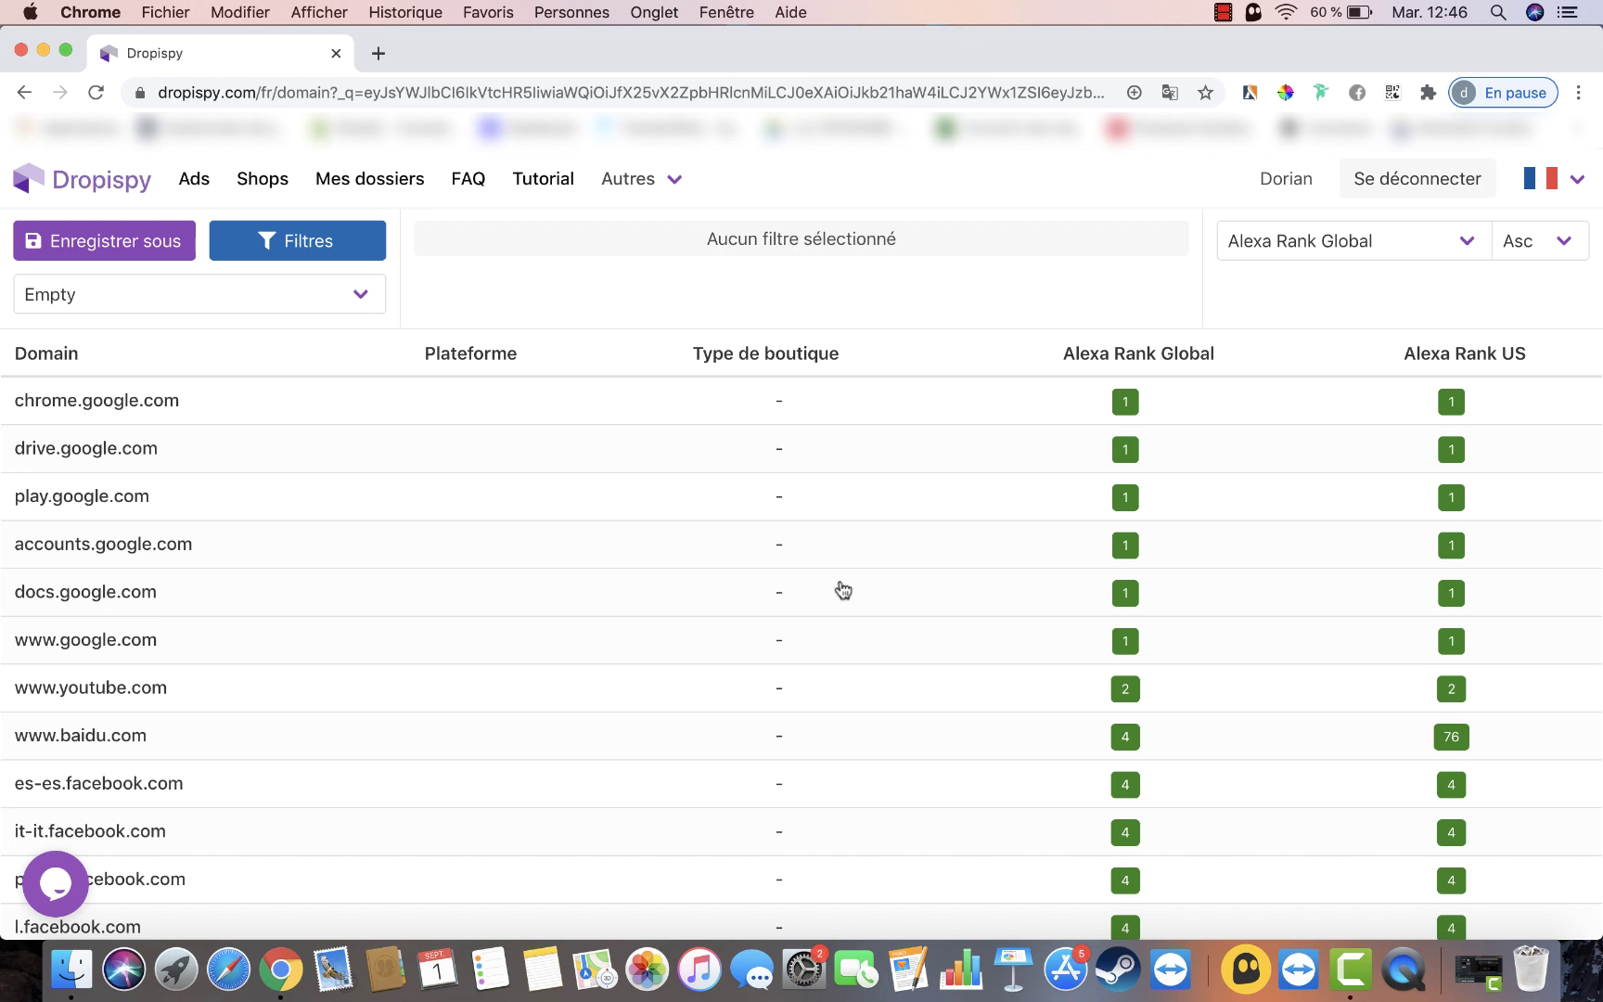
left_click(369, 252)
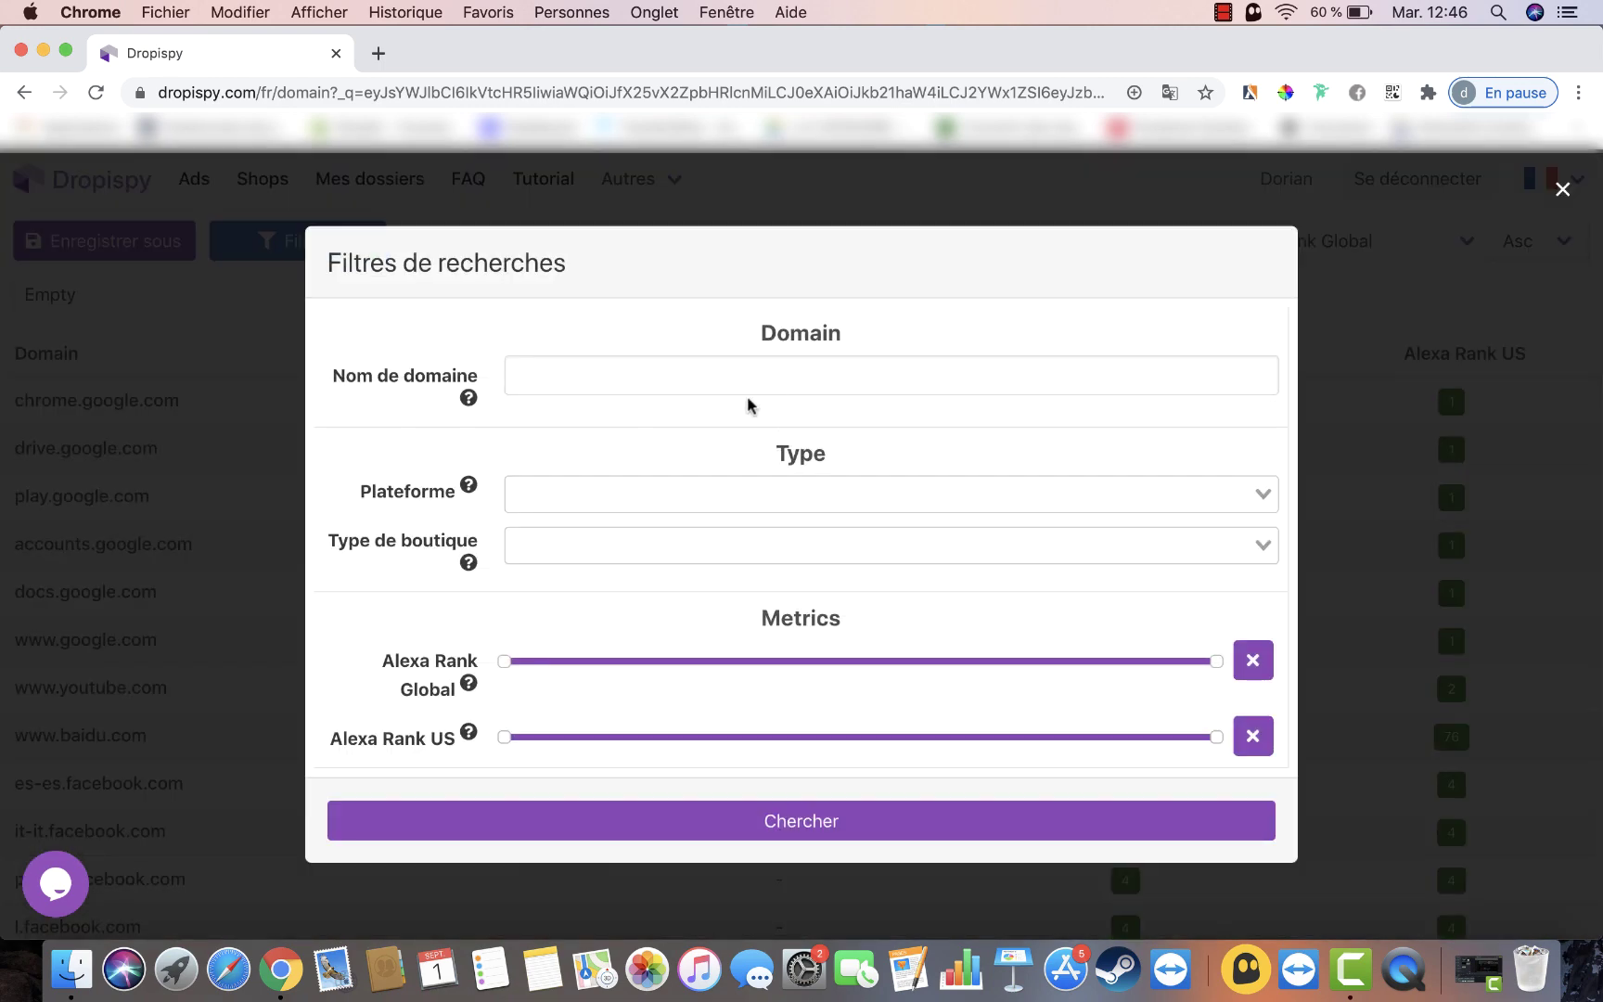
left_click(682, 494)
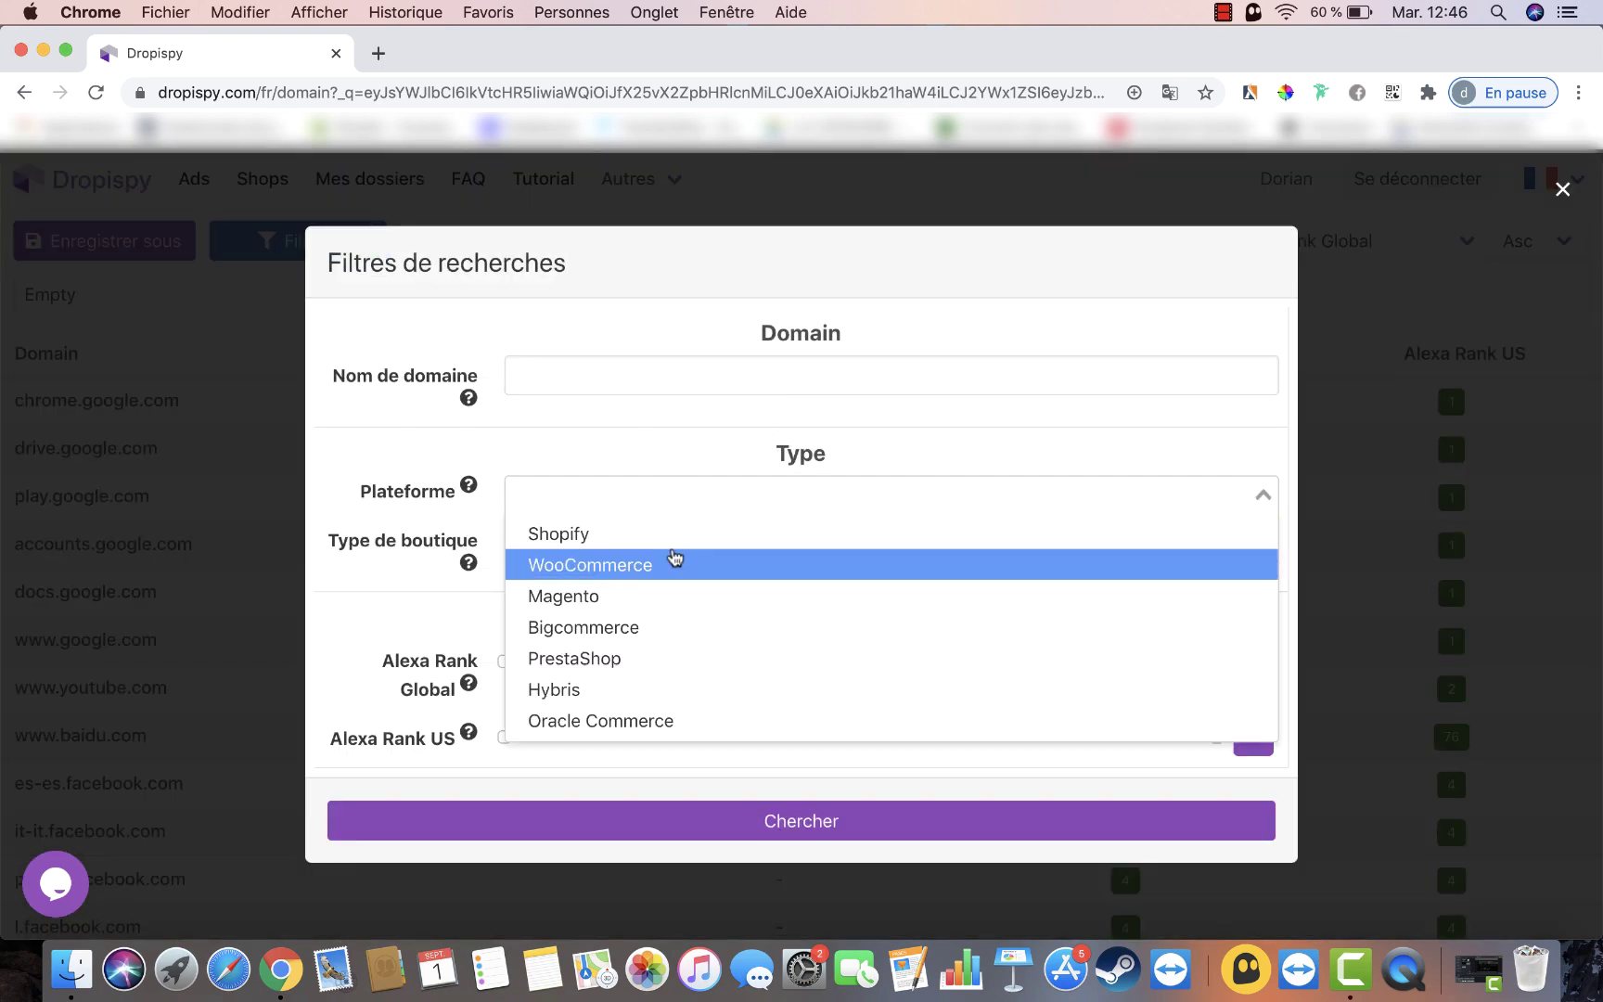
left_click(648, 538)
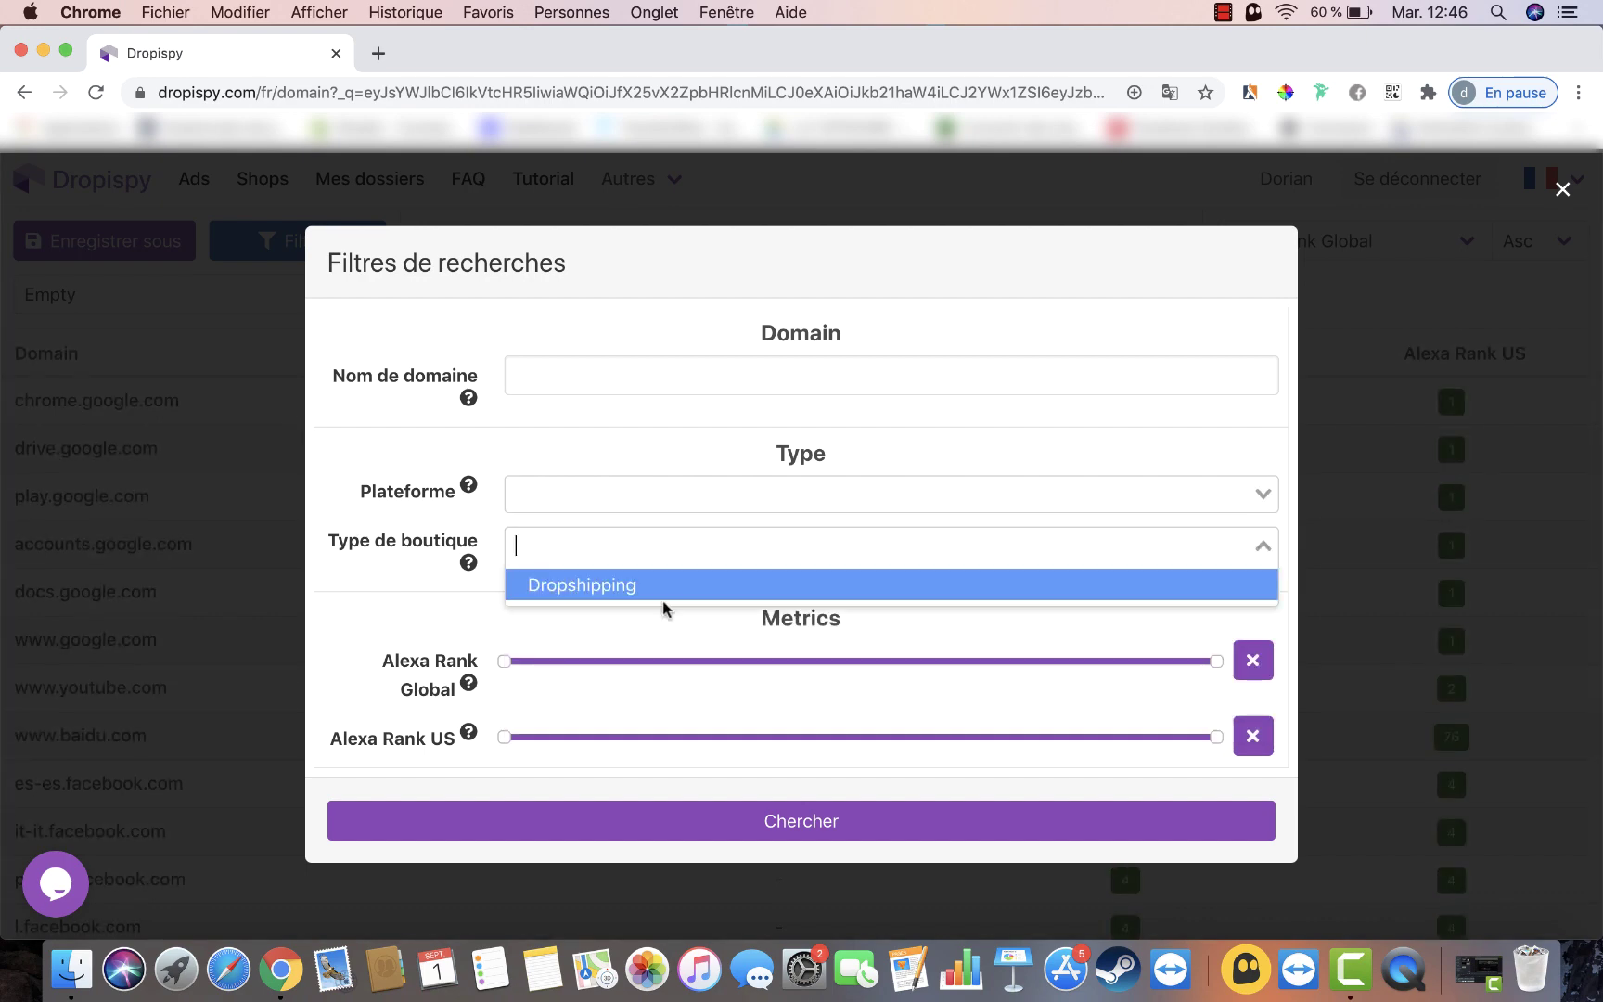
left_click(1562, 189)
Step: Apply the saved Best Dropshipping Shops filter to the shops list and browse the listed domains and Alexa ranks
left_click(234, 306)
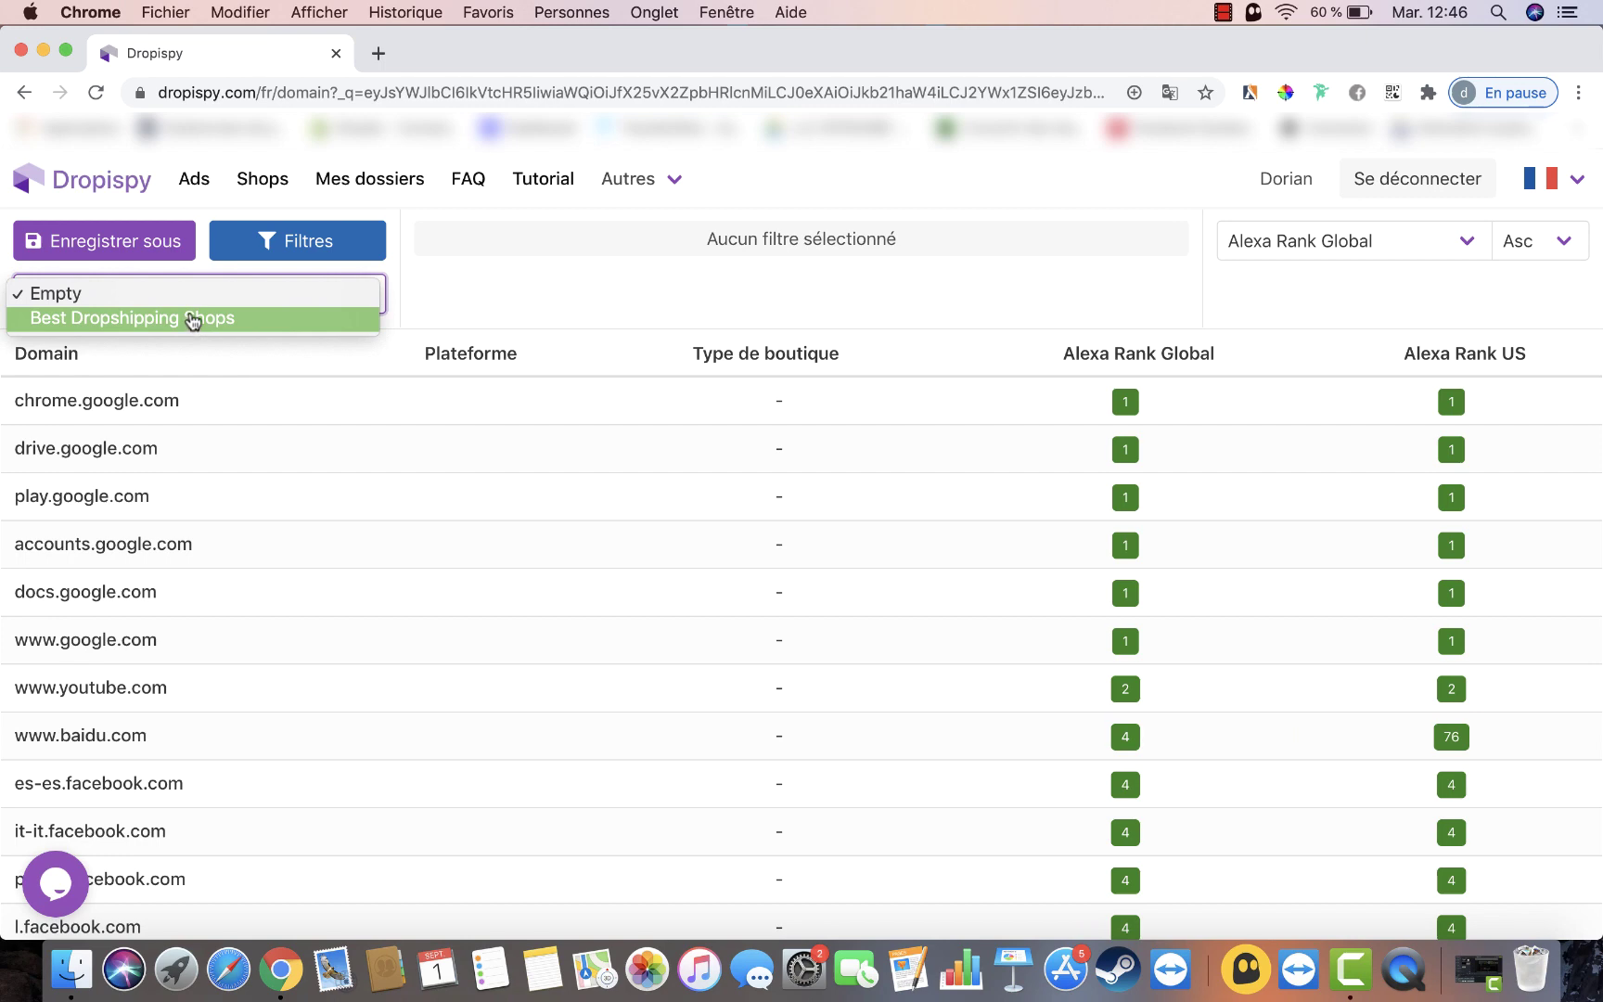
left_click(193, 318)
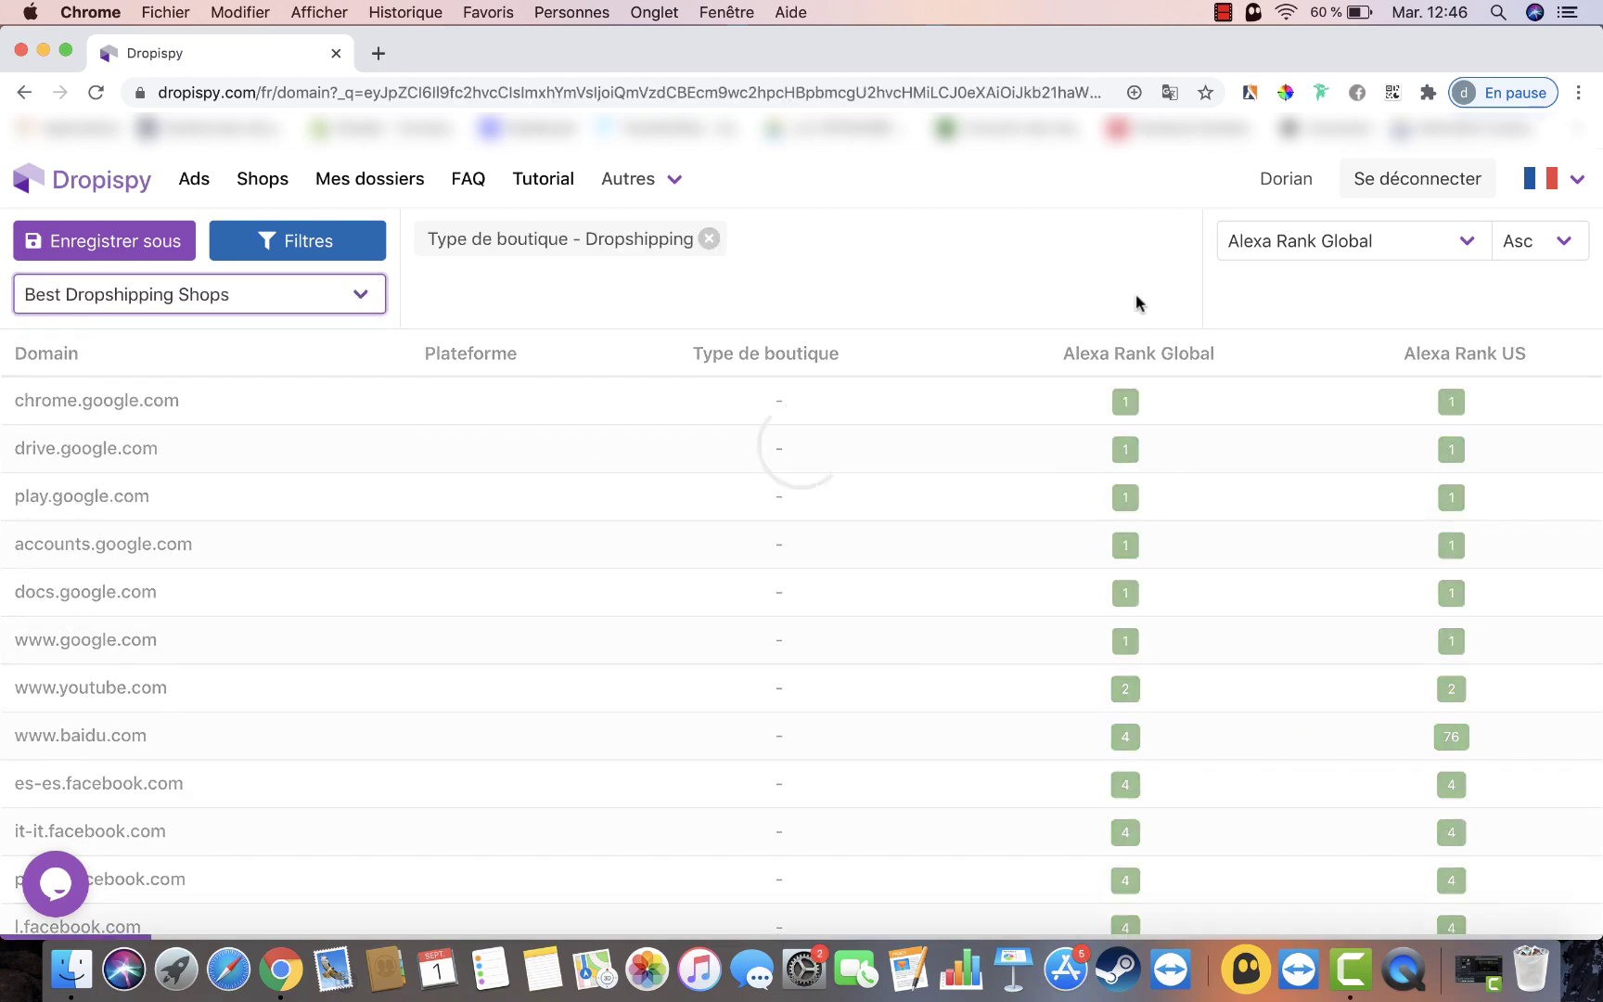
scroll(794, 898, "down", 3)
scroll(795, 899, "up", 3)
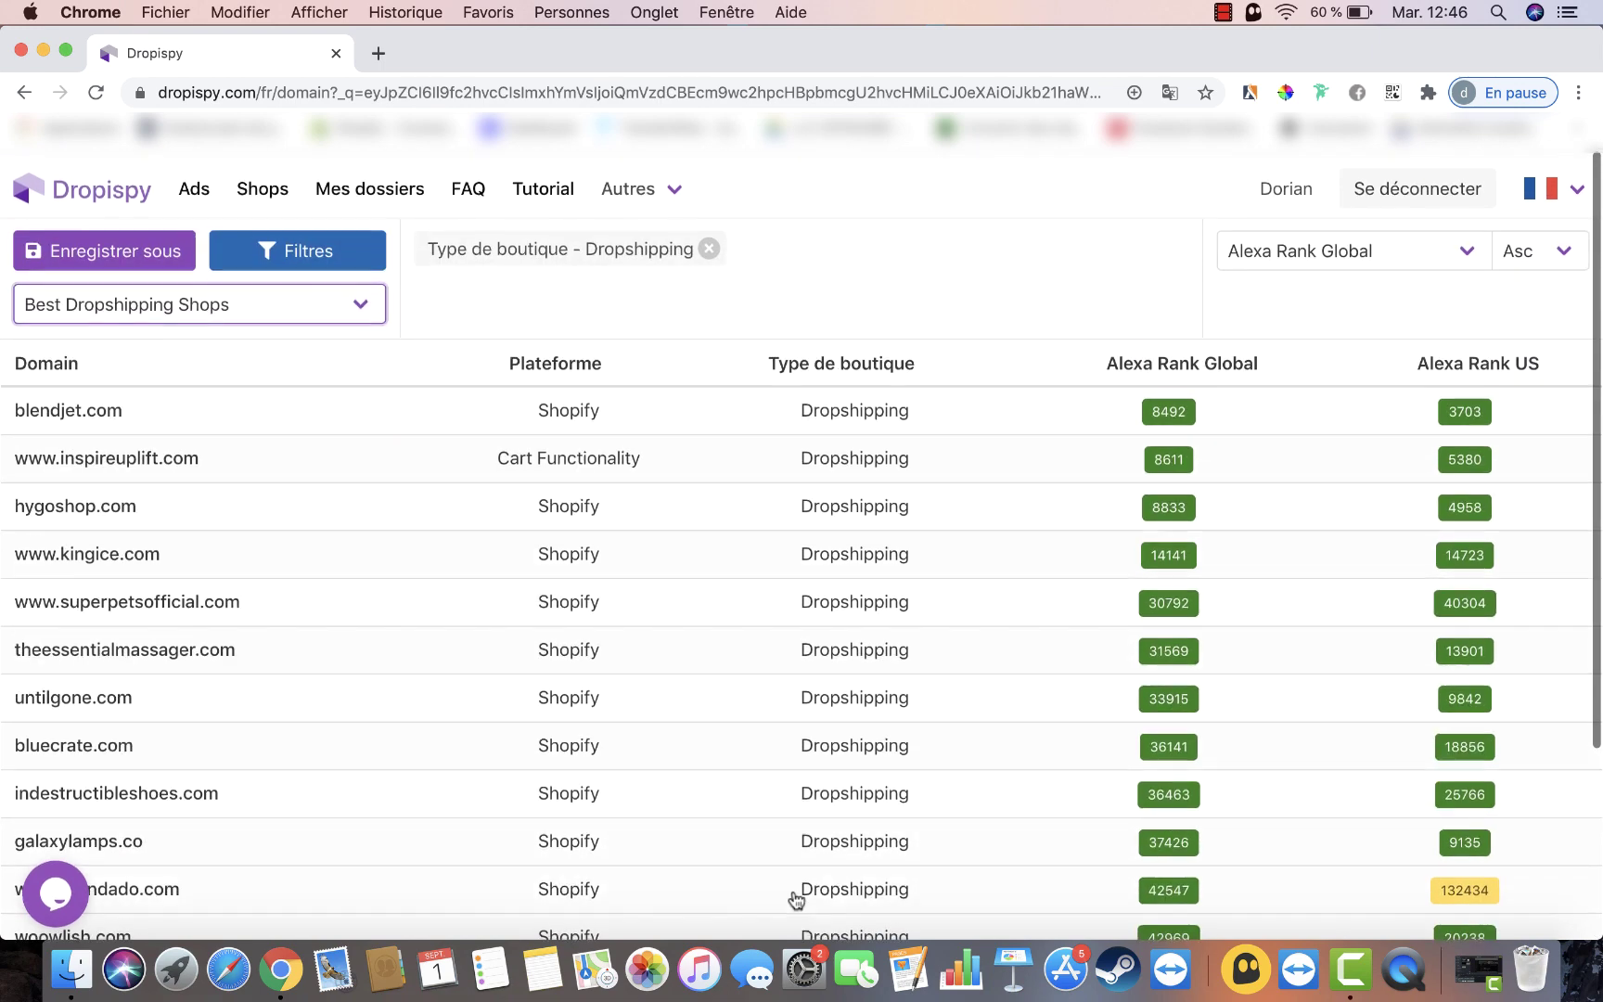
scroll(795, 899, "down", 3)
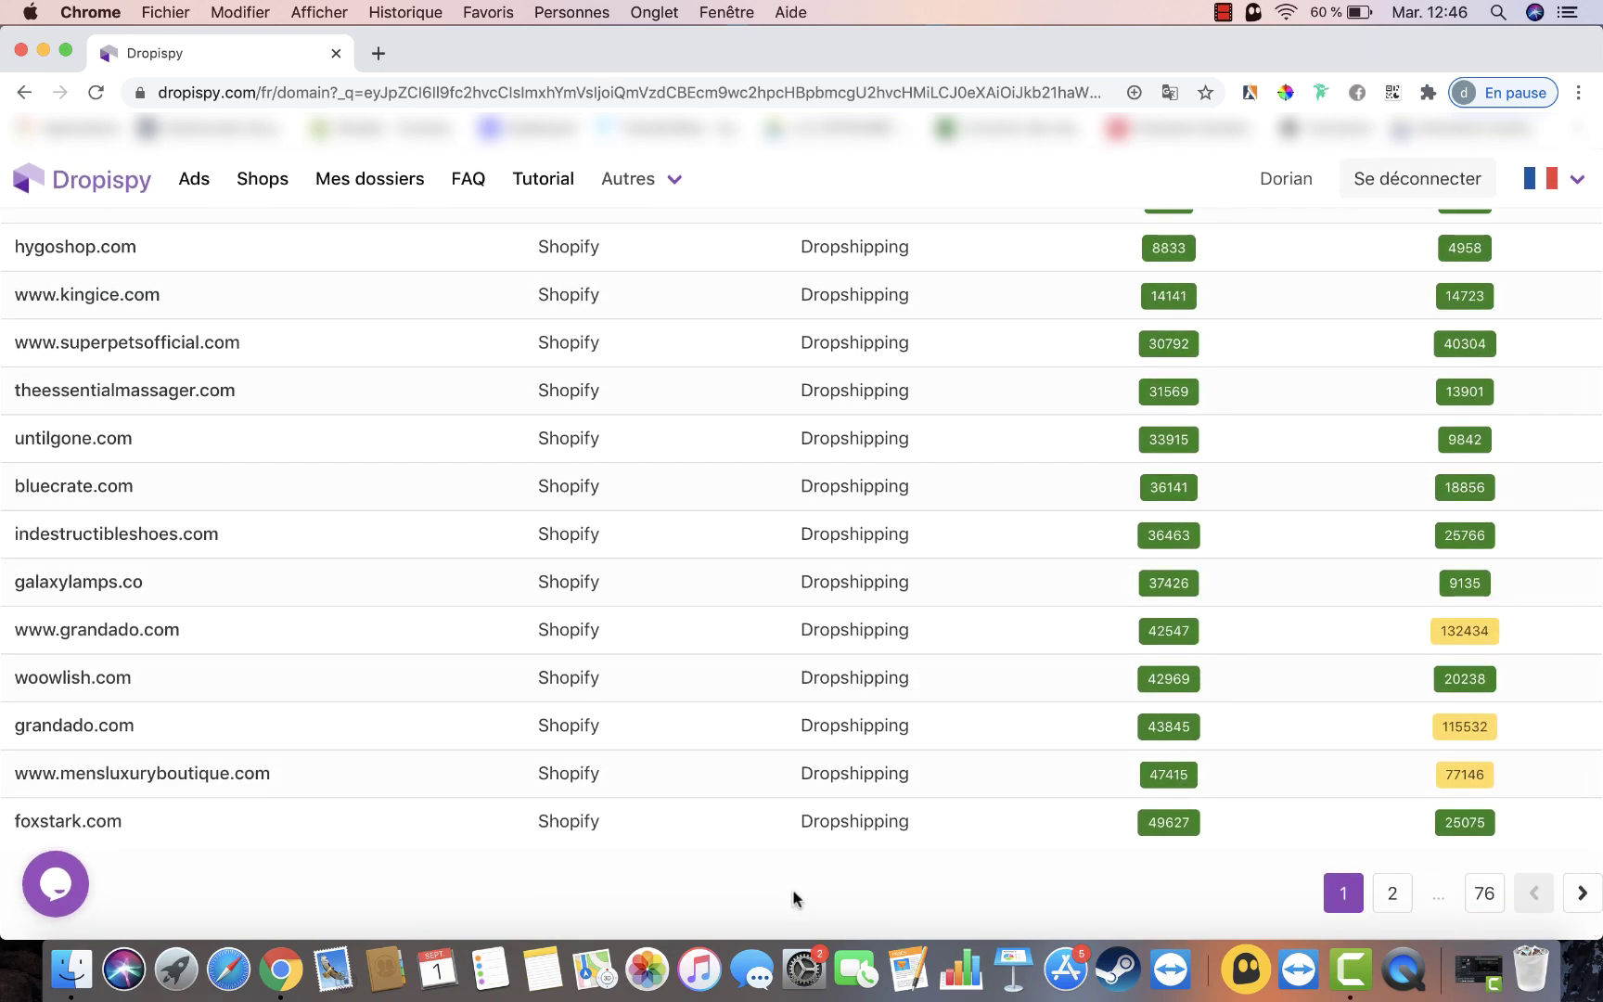
scroll(999, 626, "up", 3)
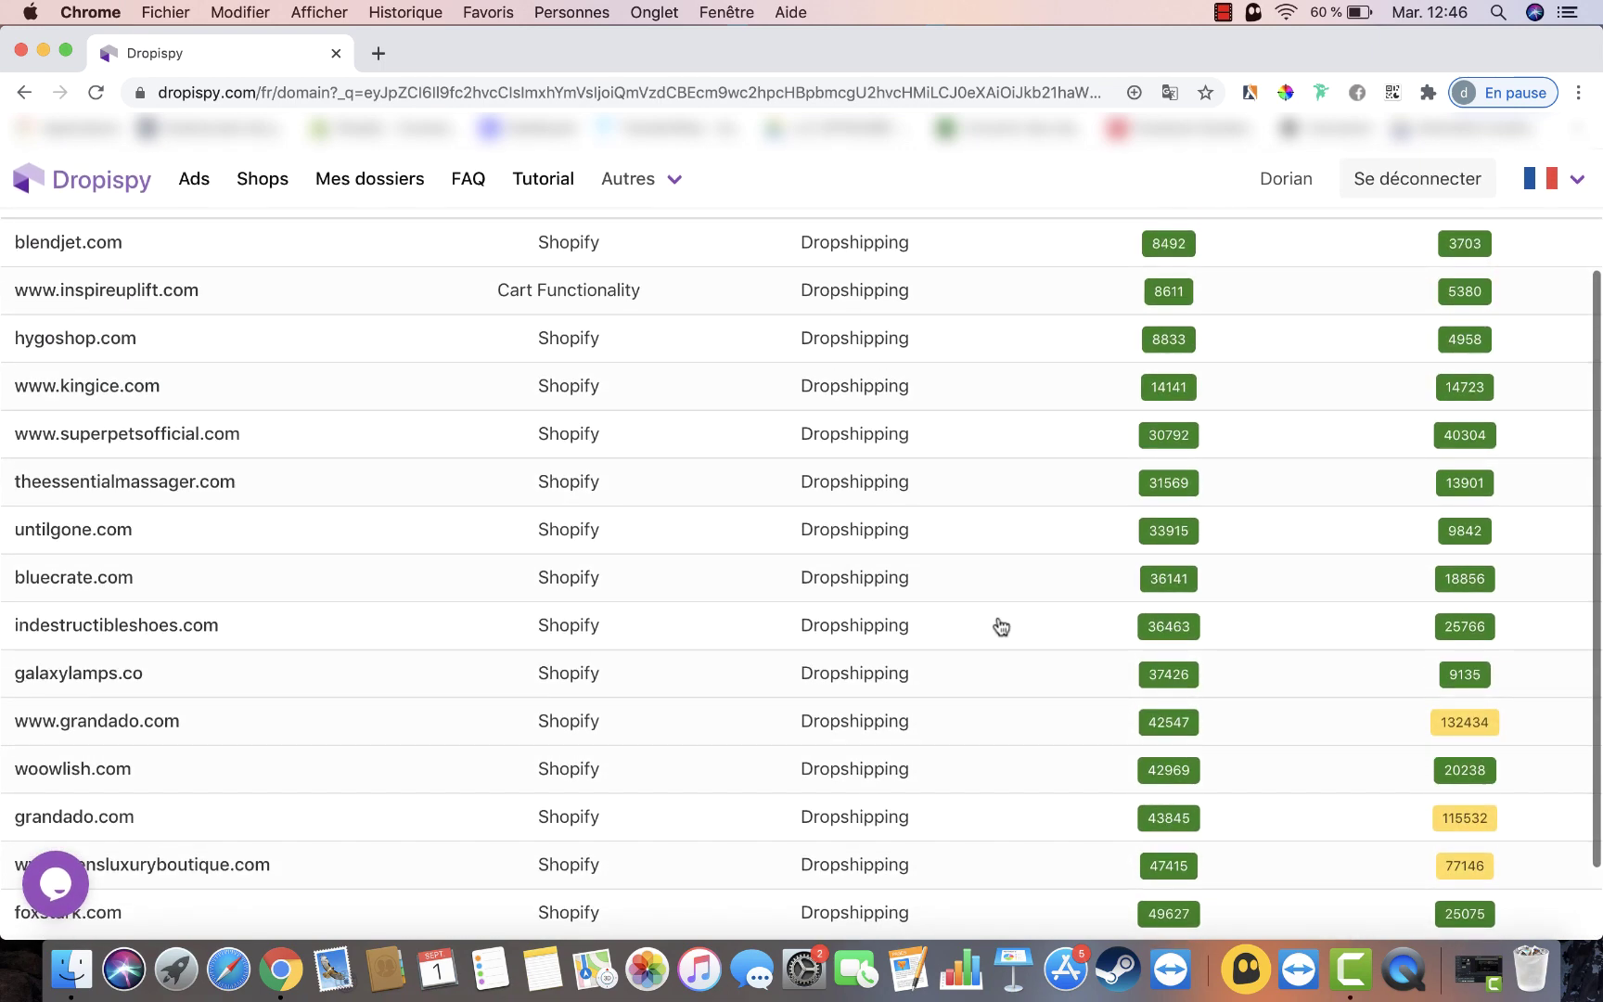
scroll(736, 554, "down", 1)
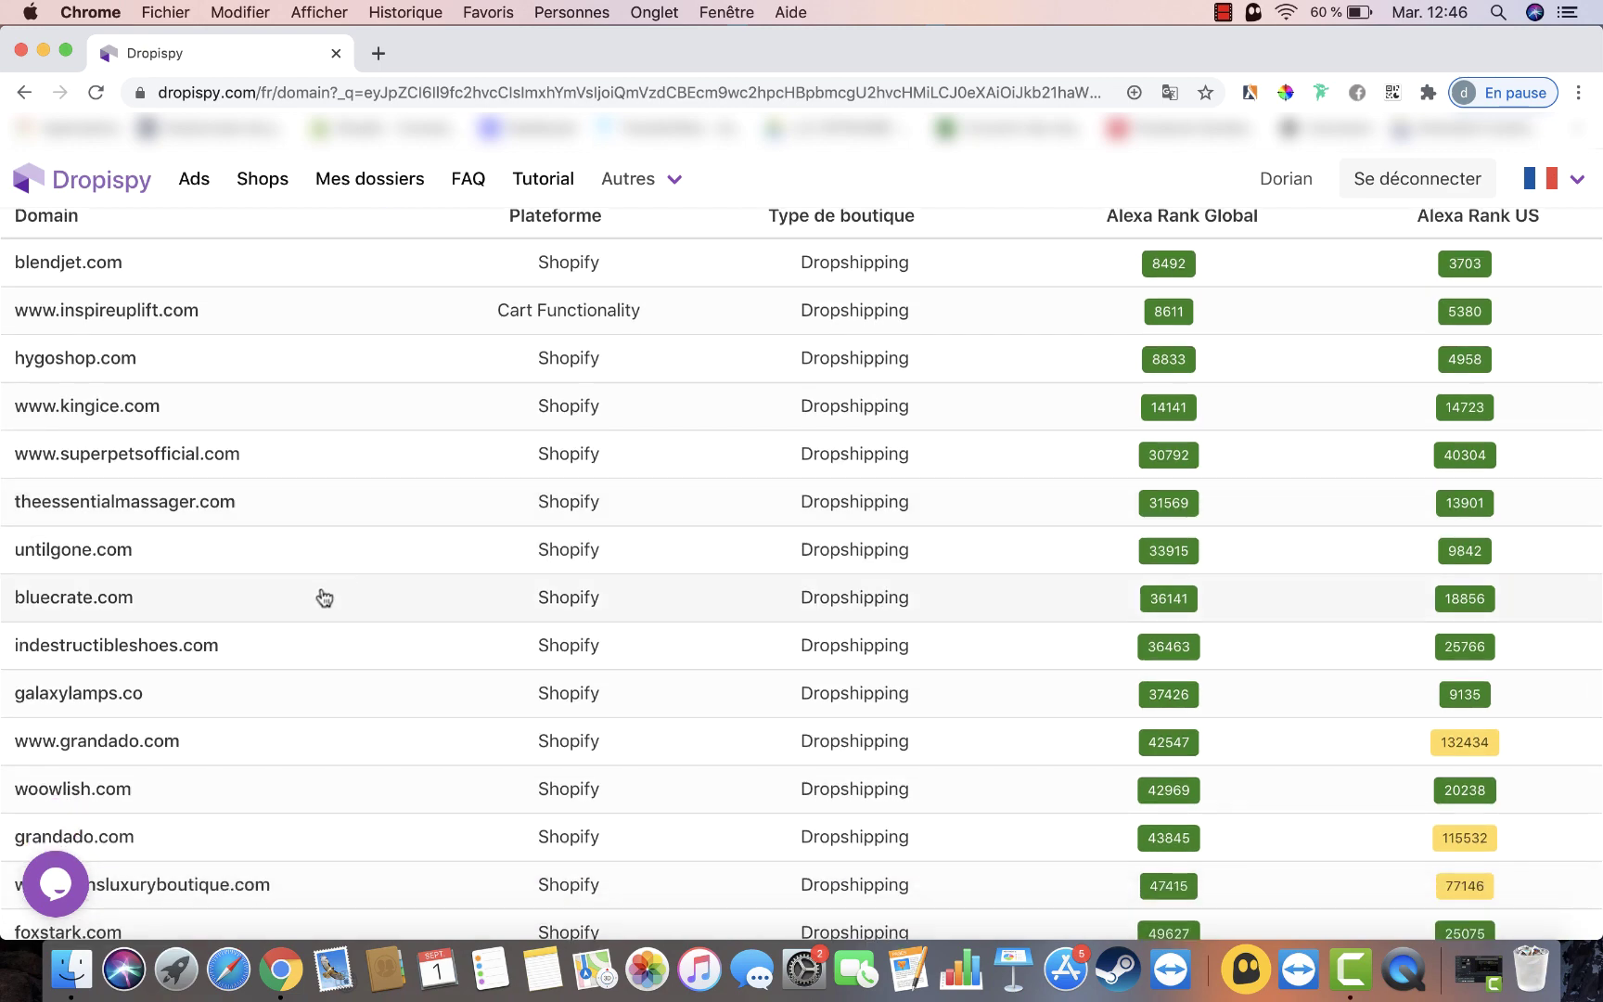
Step: Open the bluecrate.com shop details and examine its website info, engagement and Alexa Rank History
scroll(330, 650, "down", 2)
left_click(334, 516)
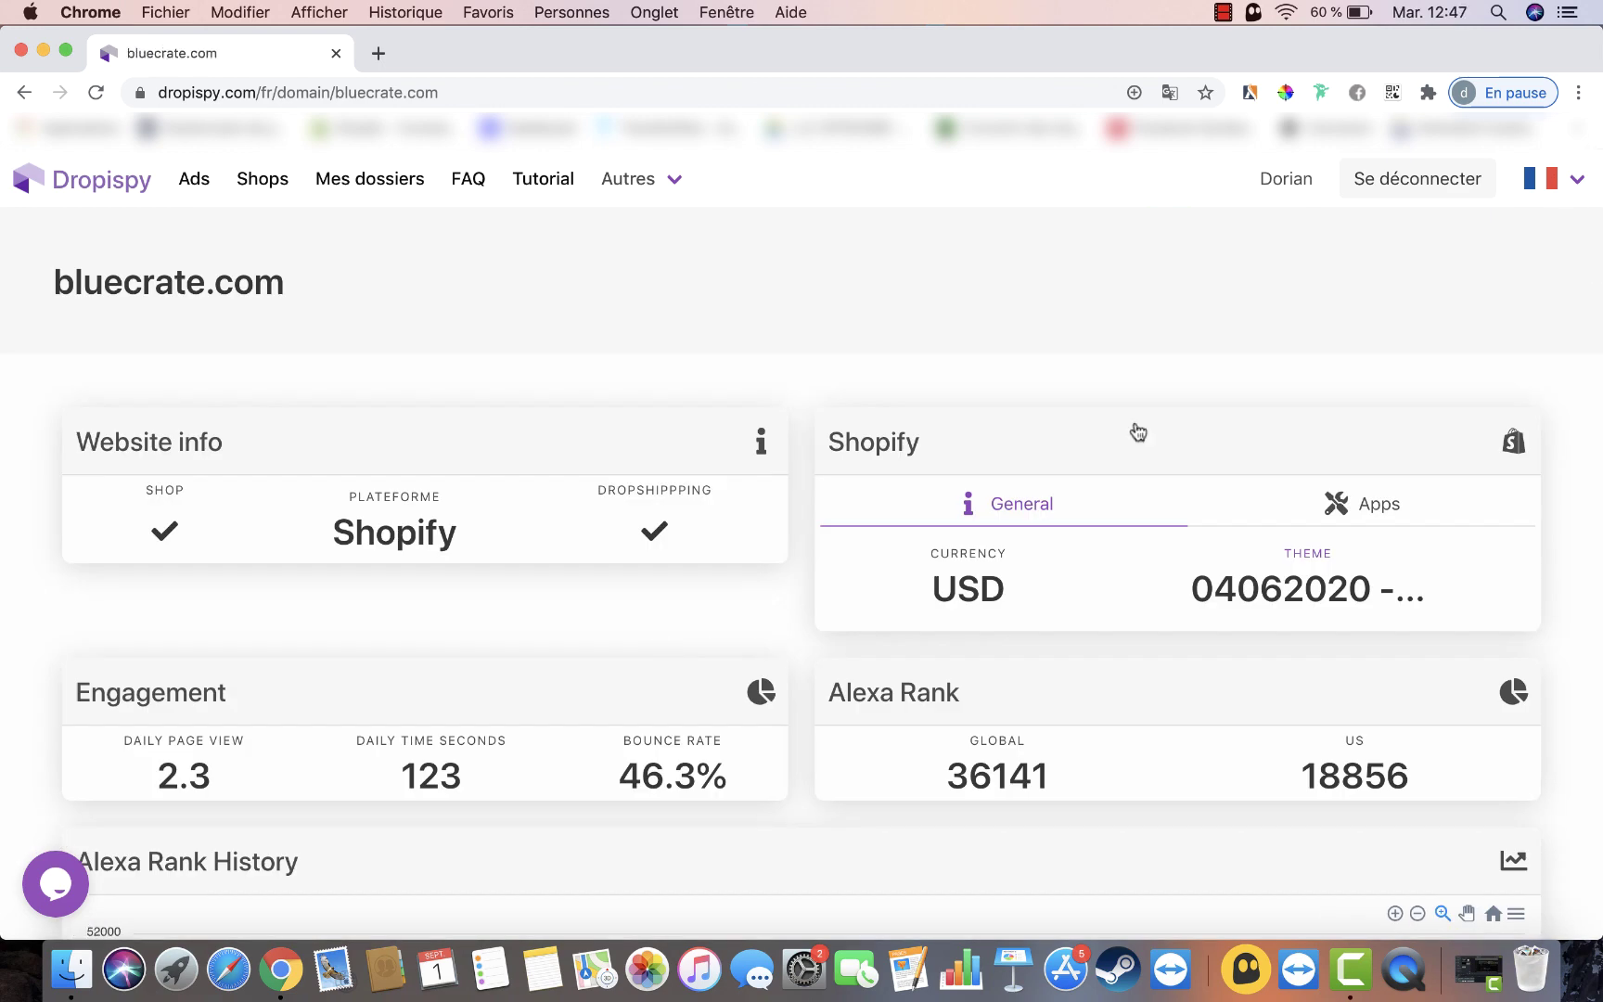
scroll(962, 560, "down", 5)
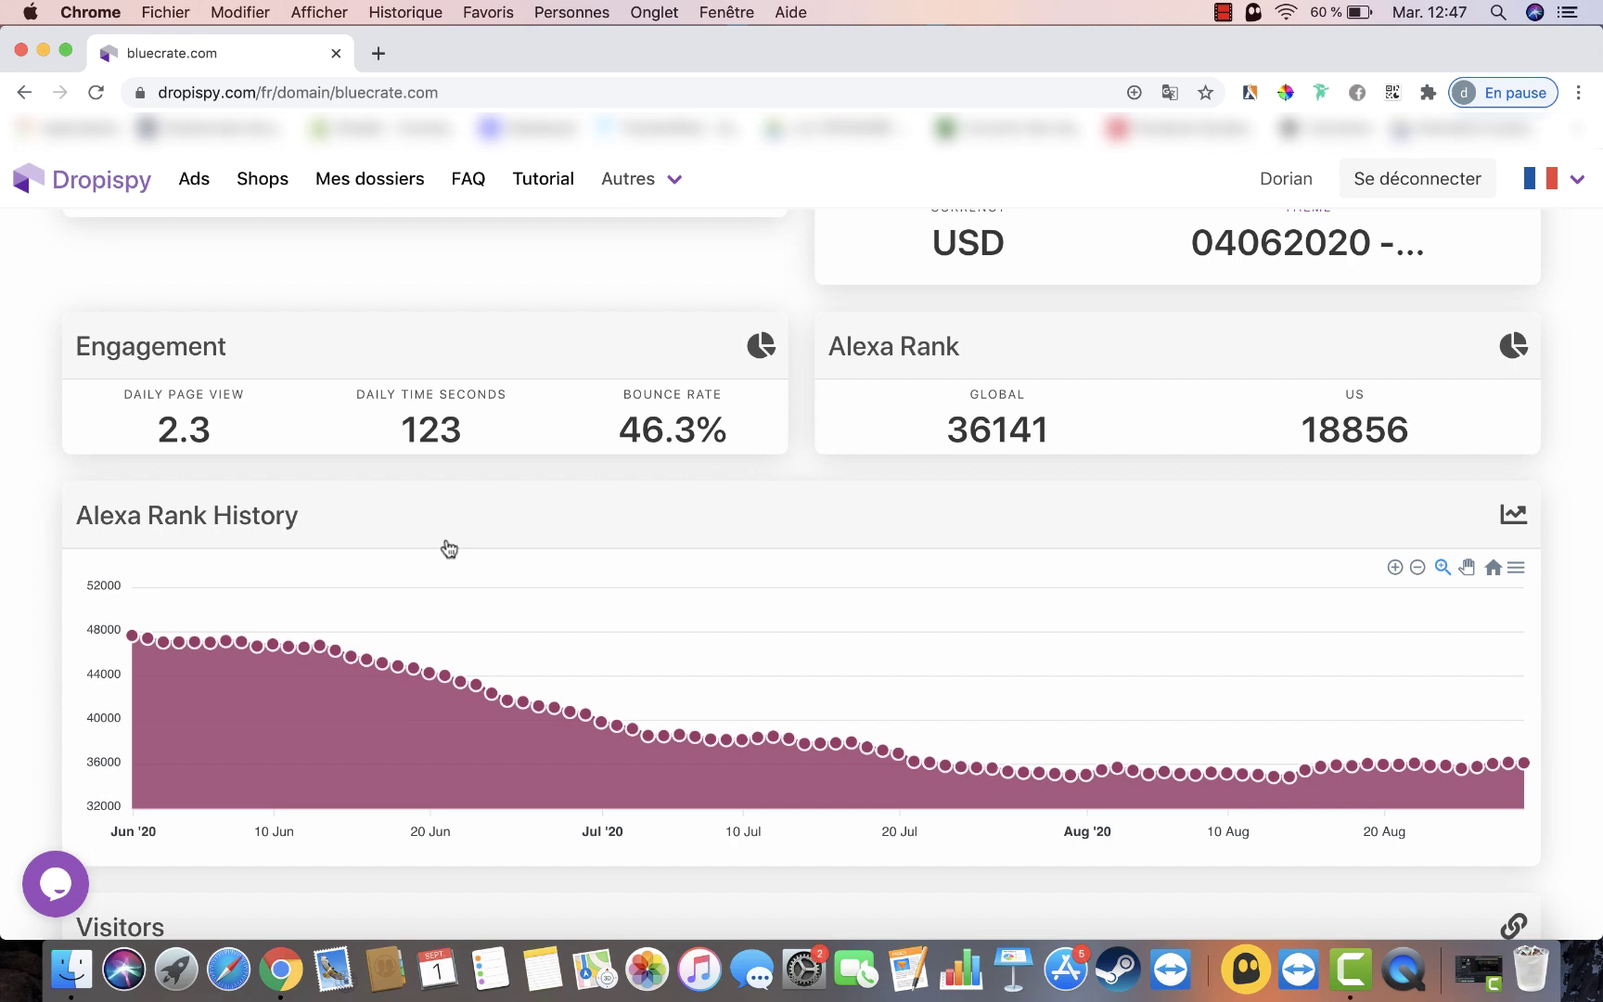
scroll(565, 615, "down", 1)
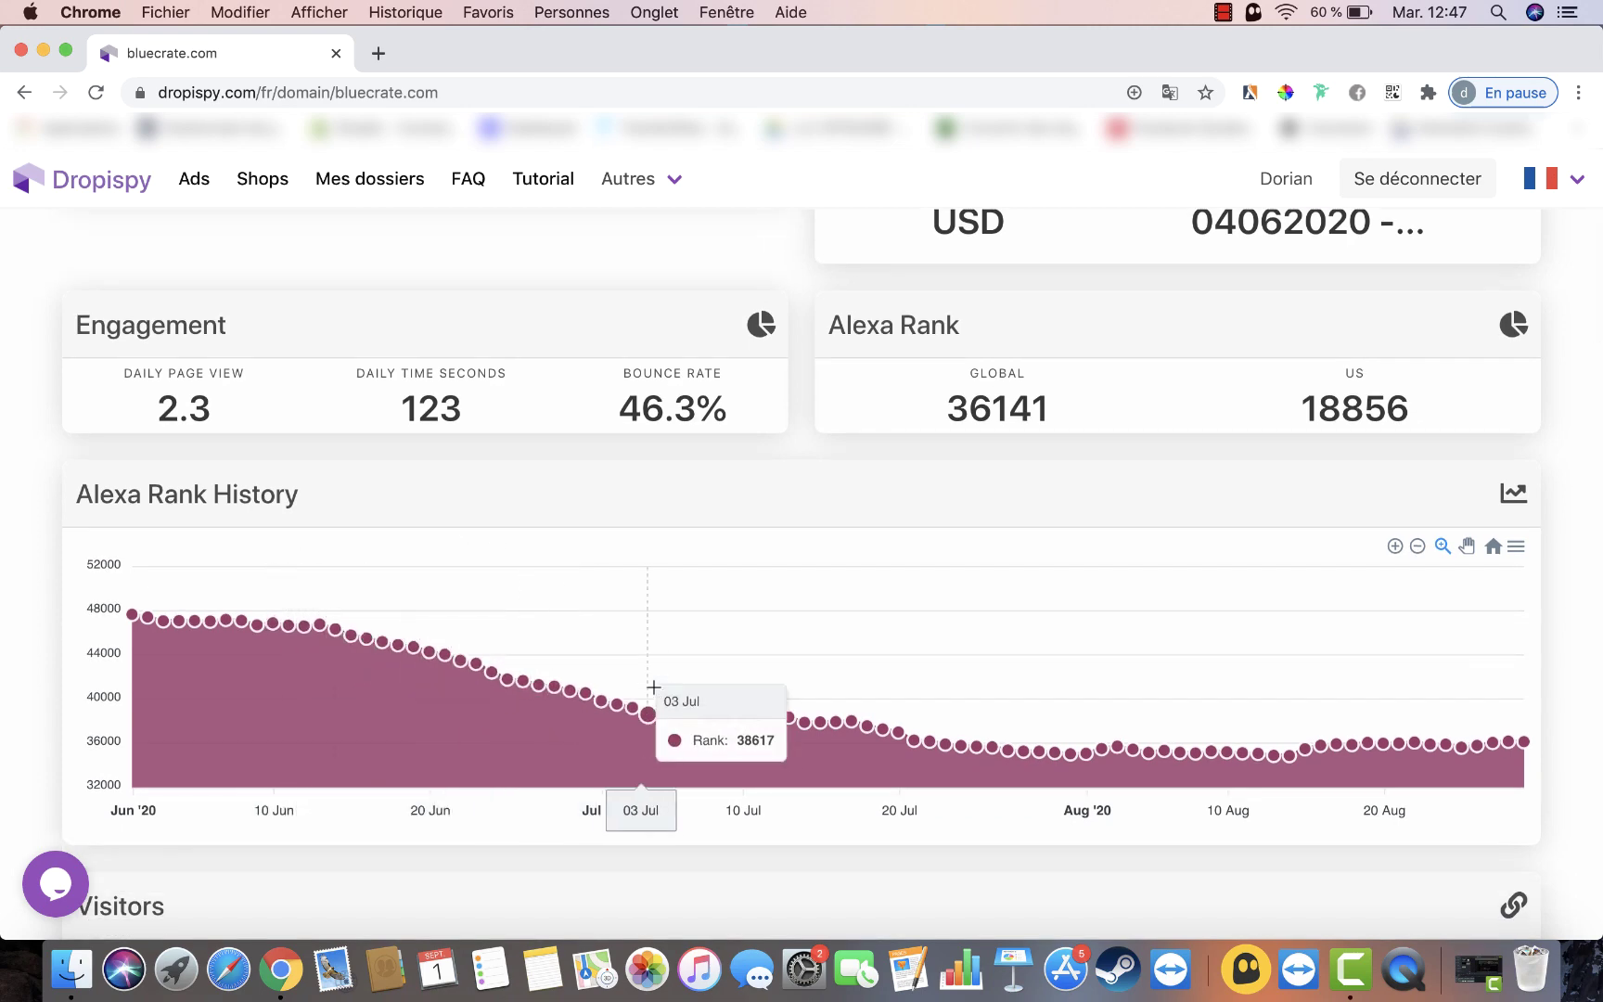
Step: Examine bluecrate.com's visitors by country, its listed web pages and the website preview
scroll(1148, 777, "down", 5)
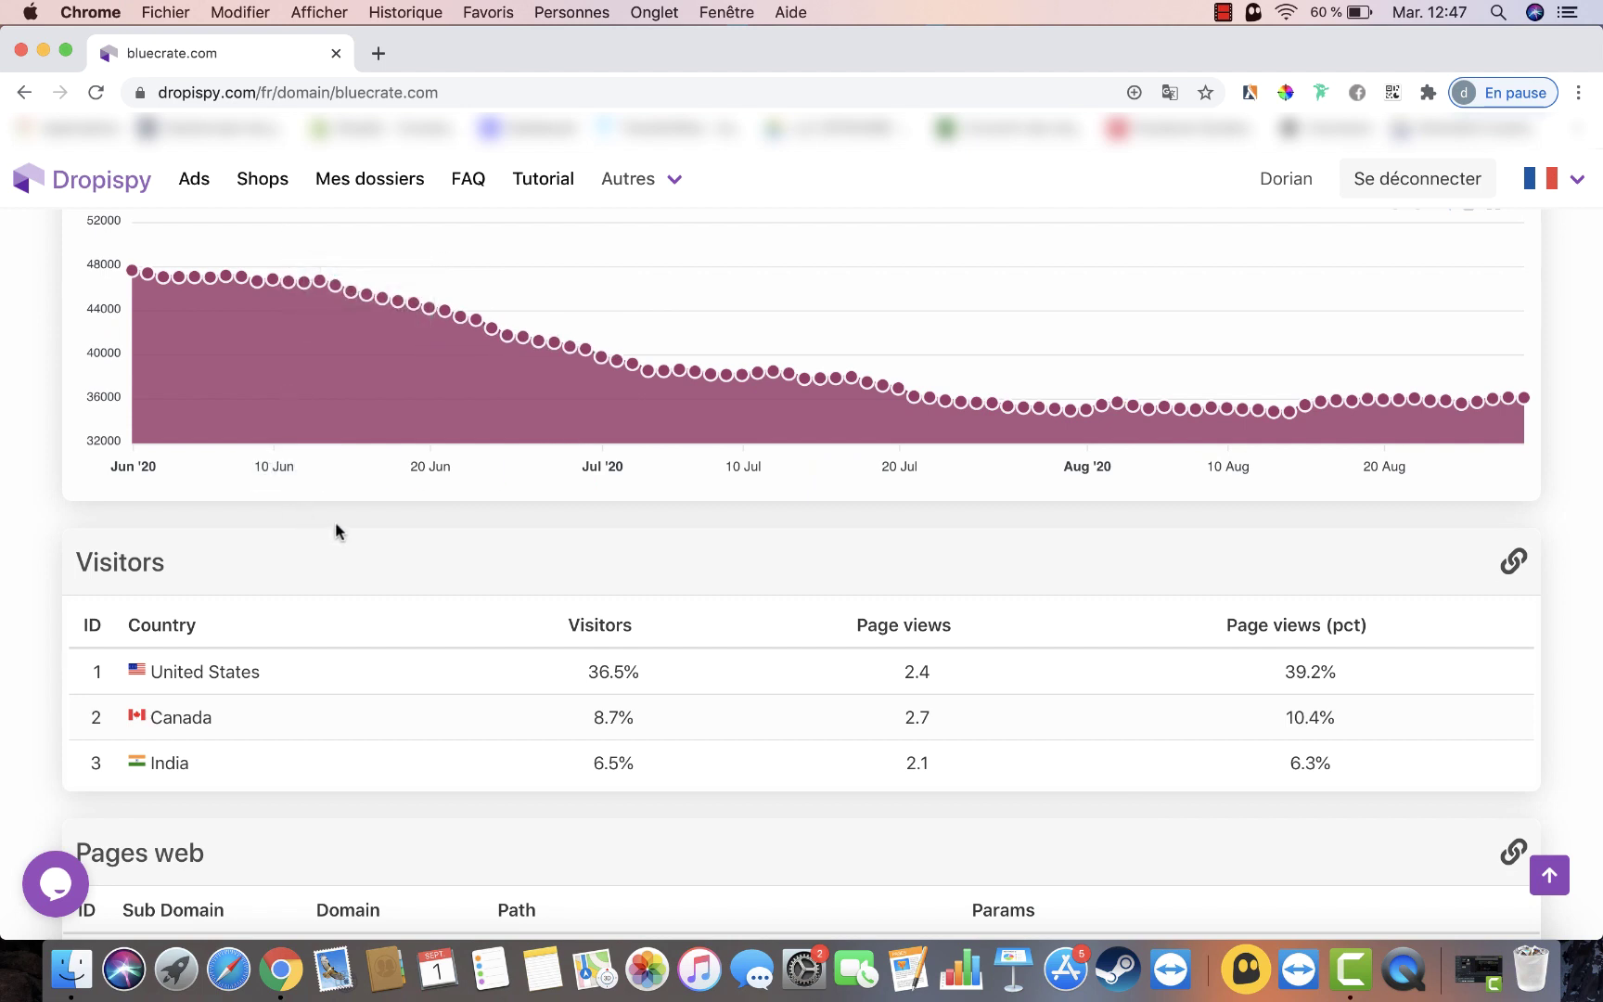
scroll(335, 525, "down", 6)
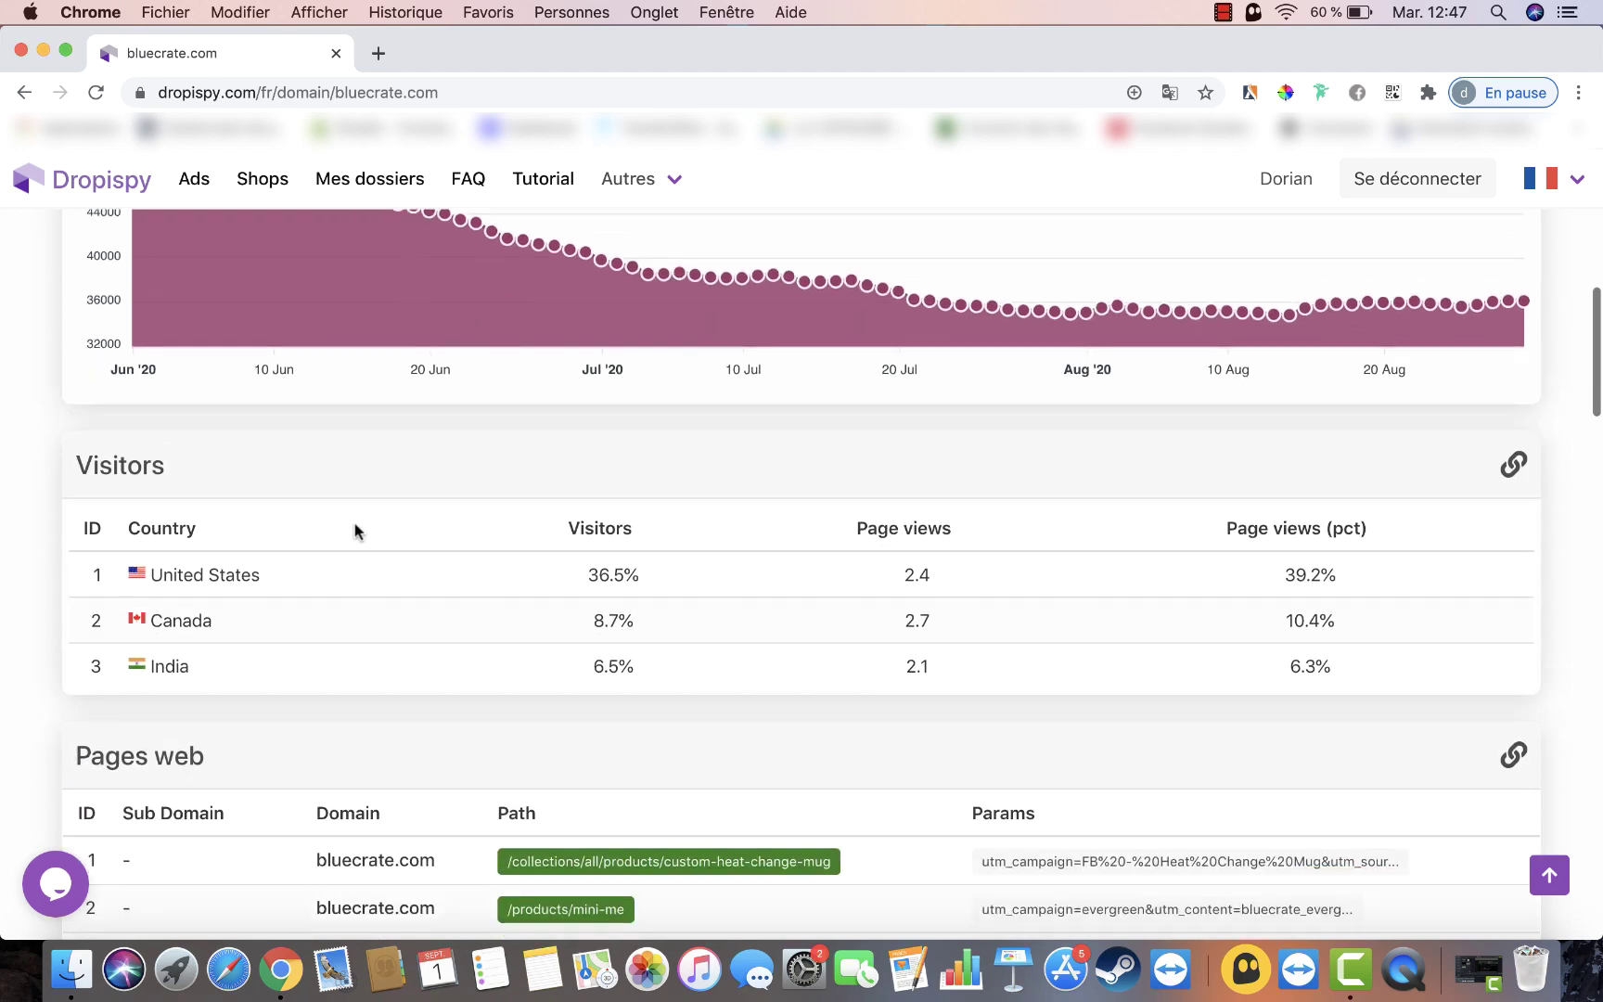
scroll(649, 506, "down", 2)
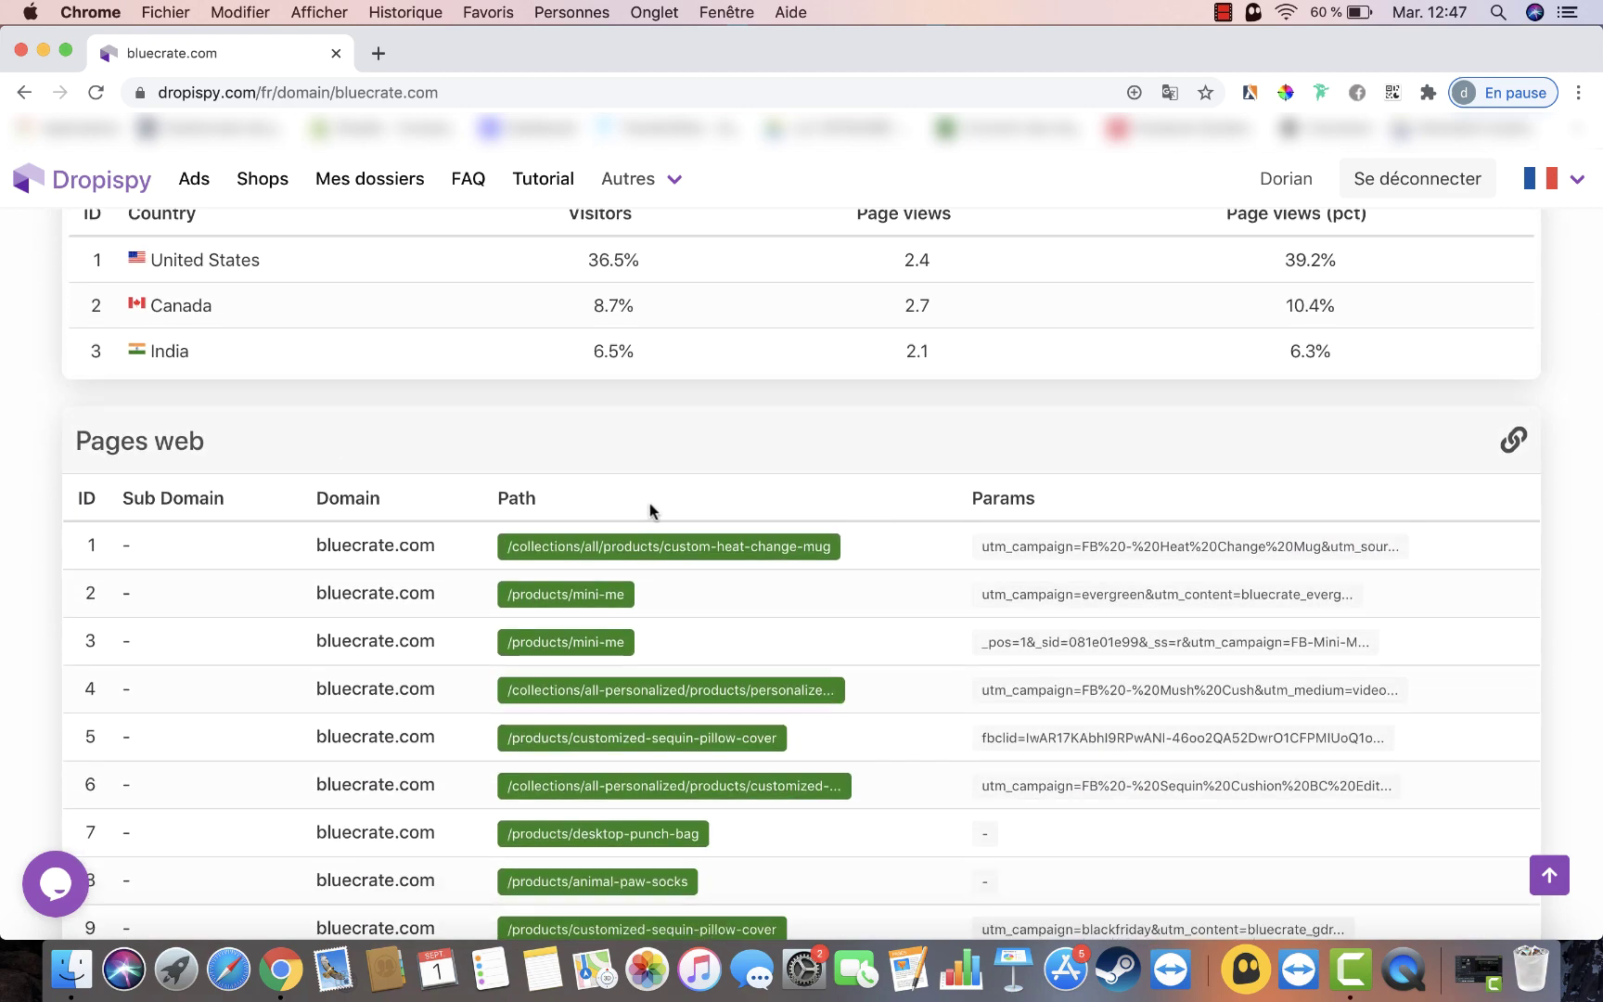
scroll(756, 662, "down", 10)
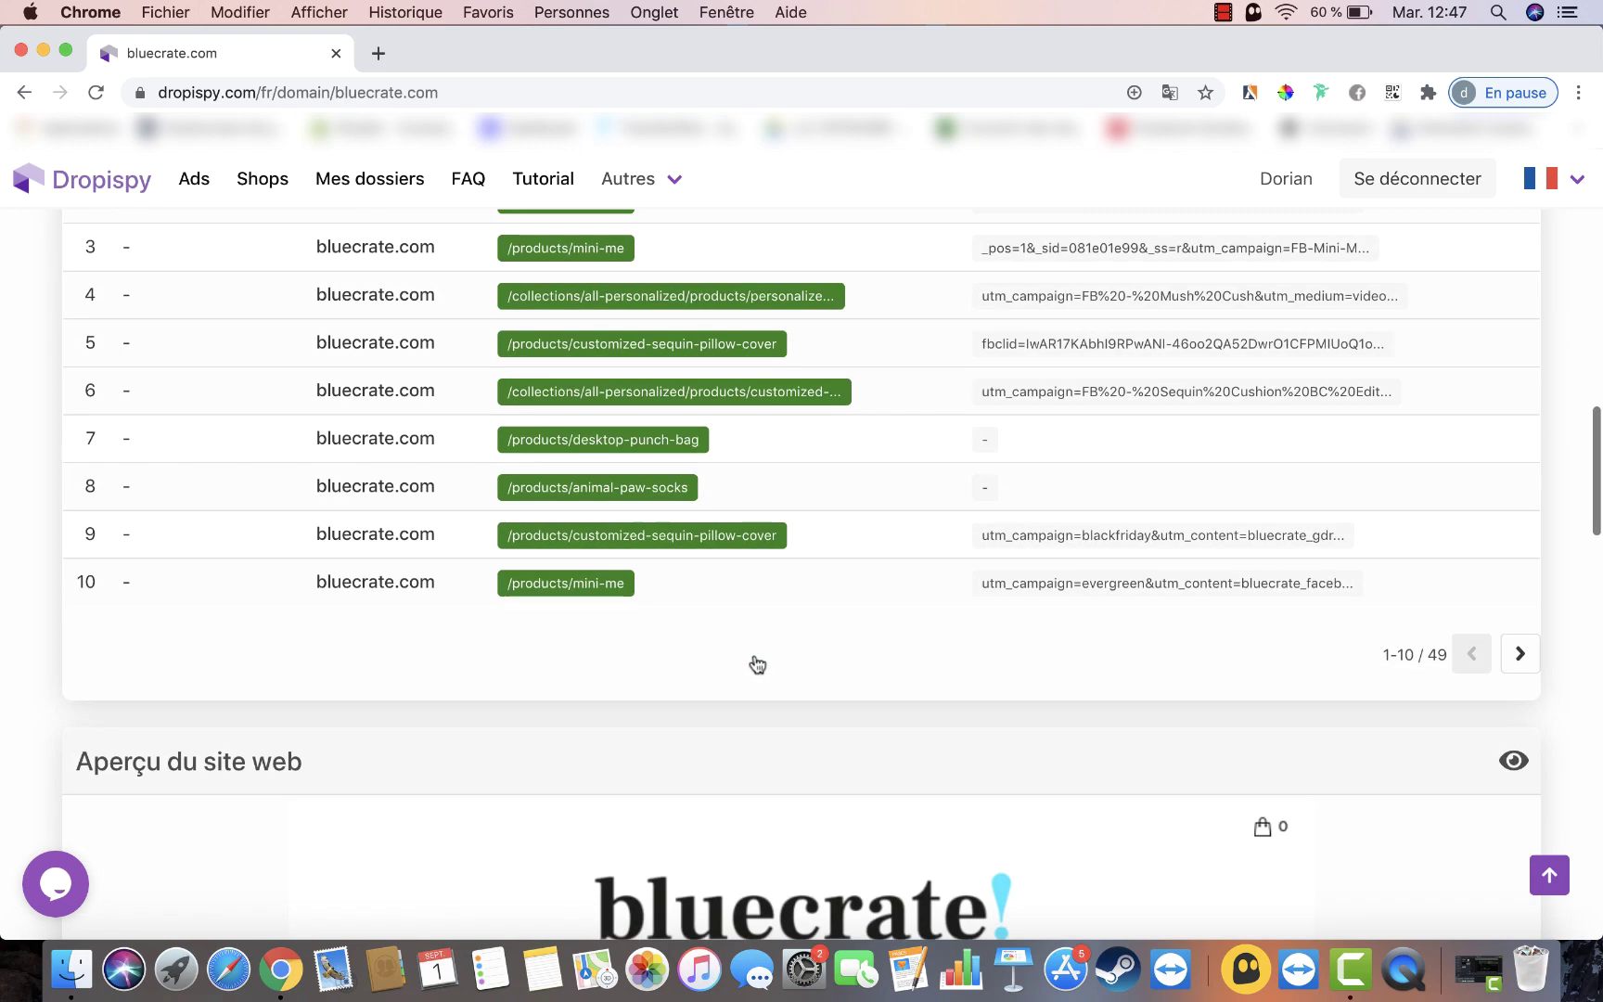
scroll(823, 469, "down", 7)
scroll(823, 468, "up", 2)
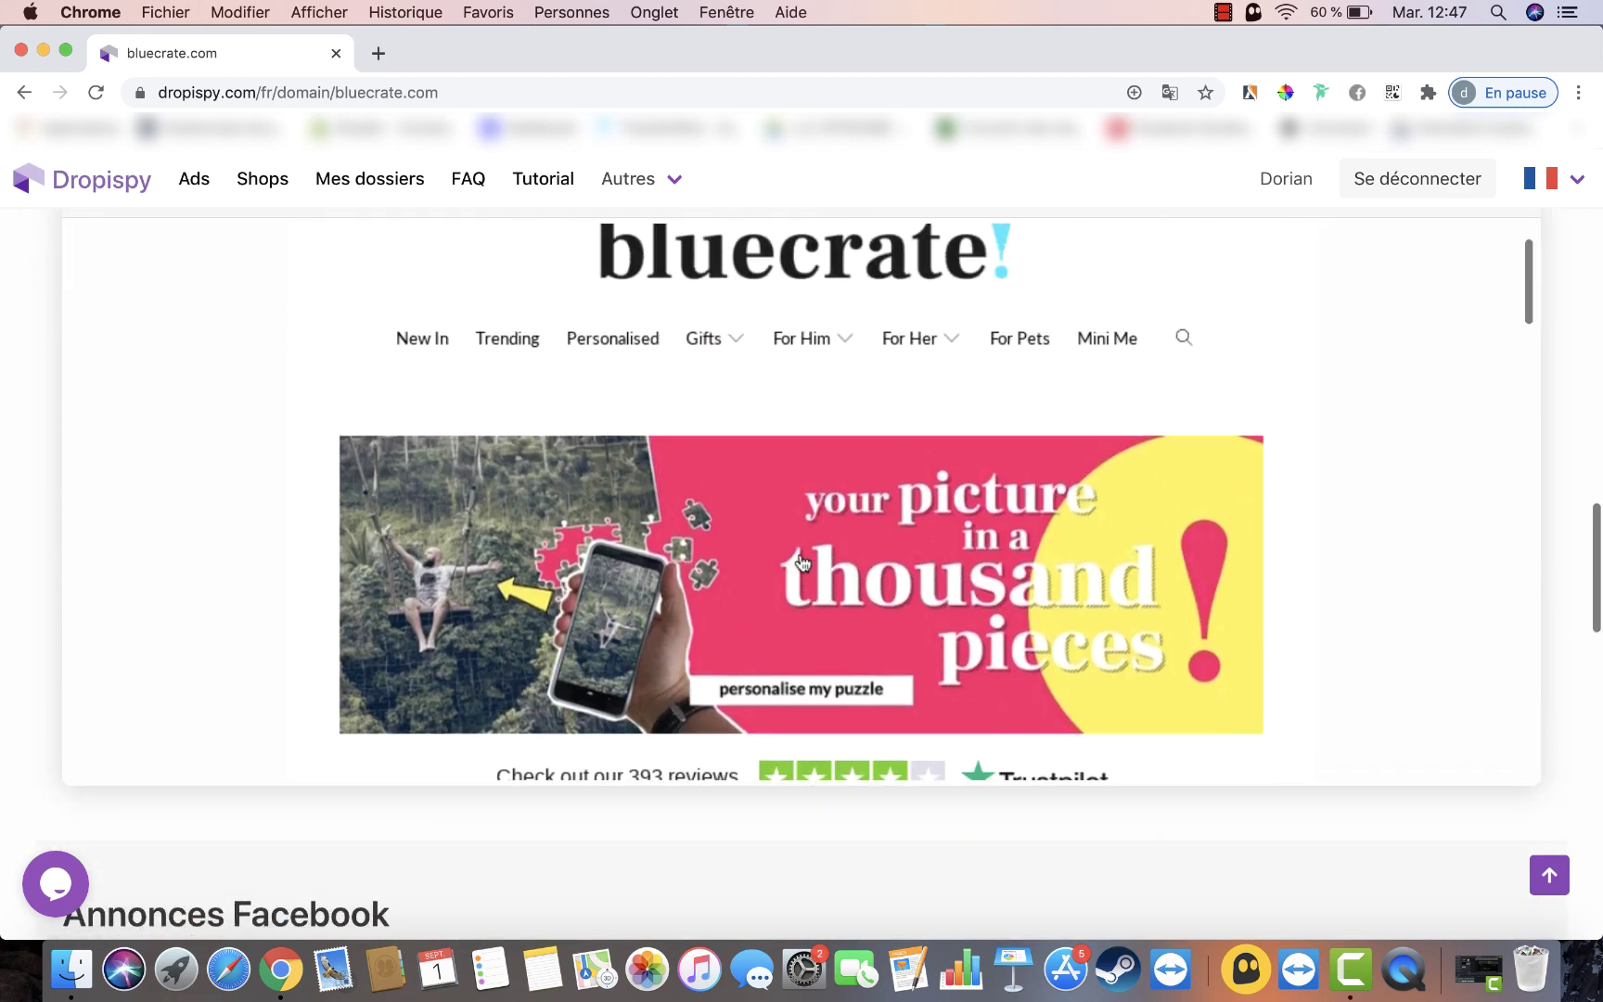
Step: Examine bluecrate.com's Annonces Facebook section, including the first ads' dates, reactions and share counts
scroll(806, 556, "down", 10)
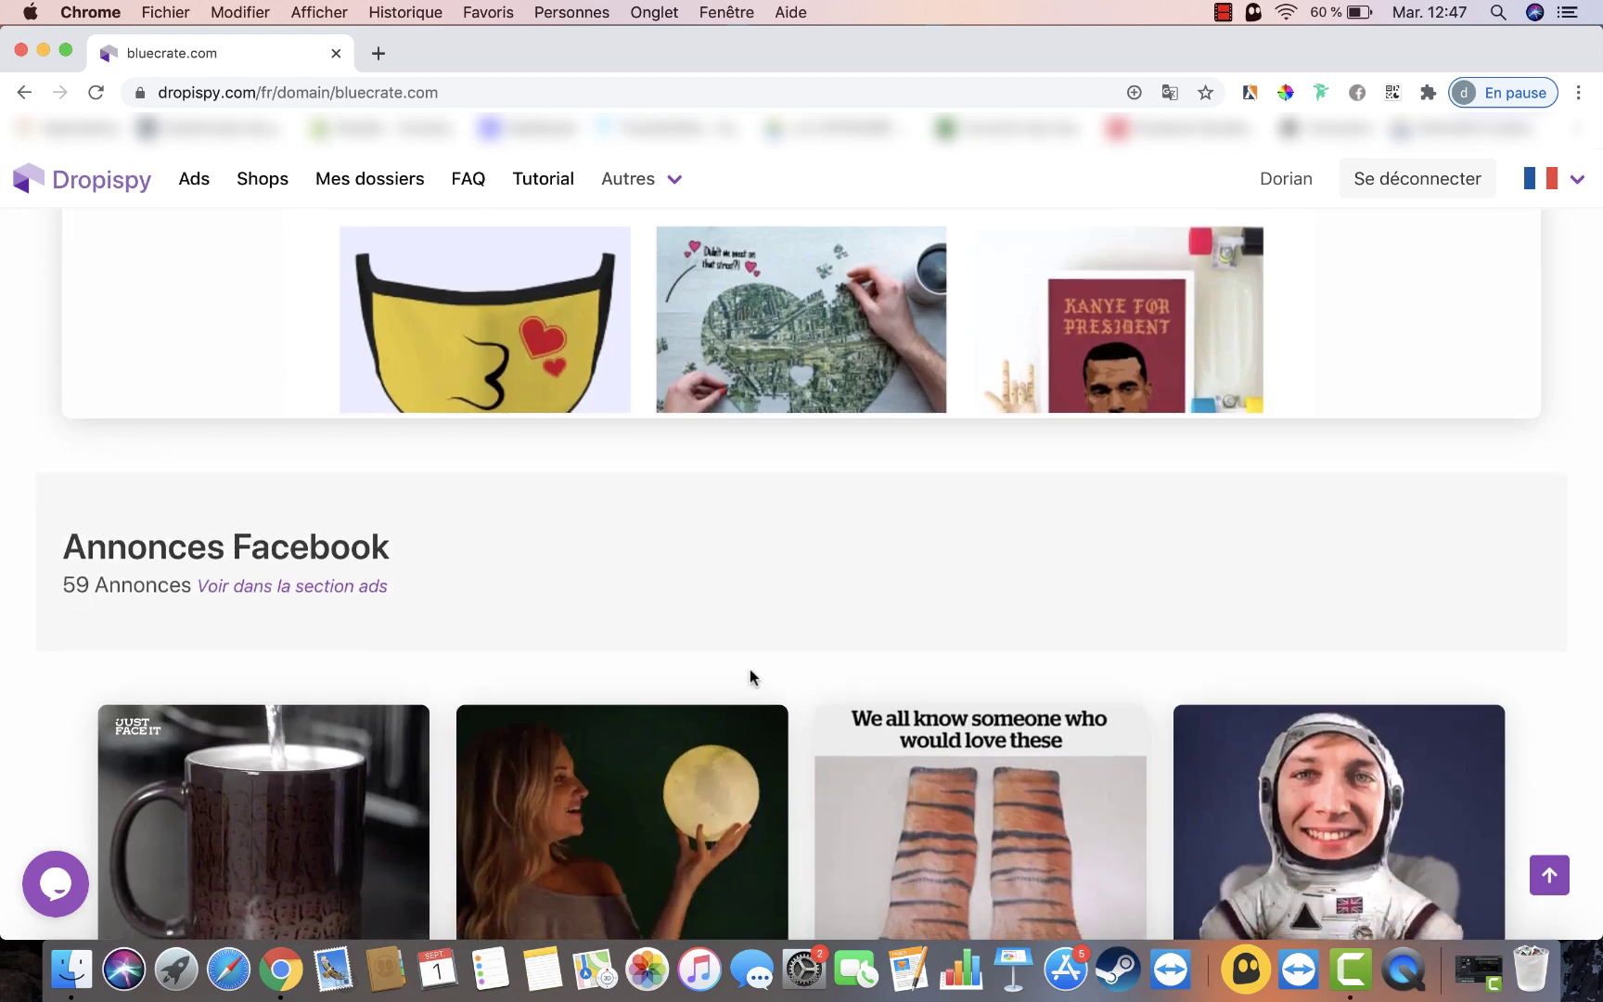
scroll(752, 676, "down", 4)
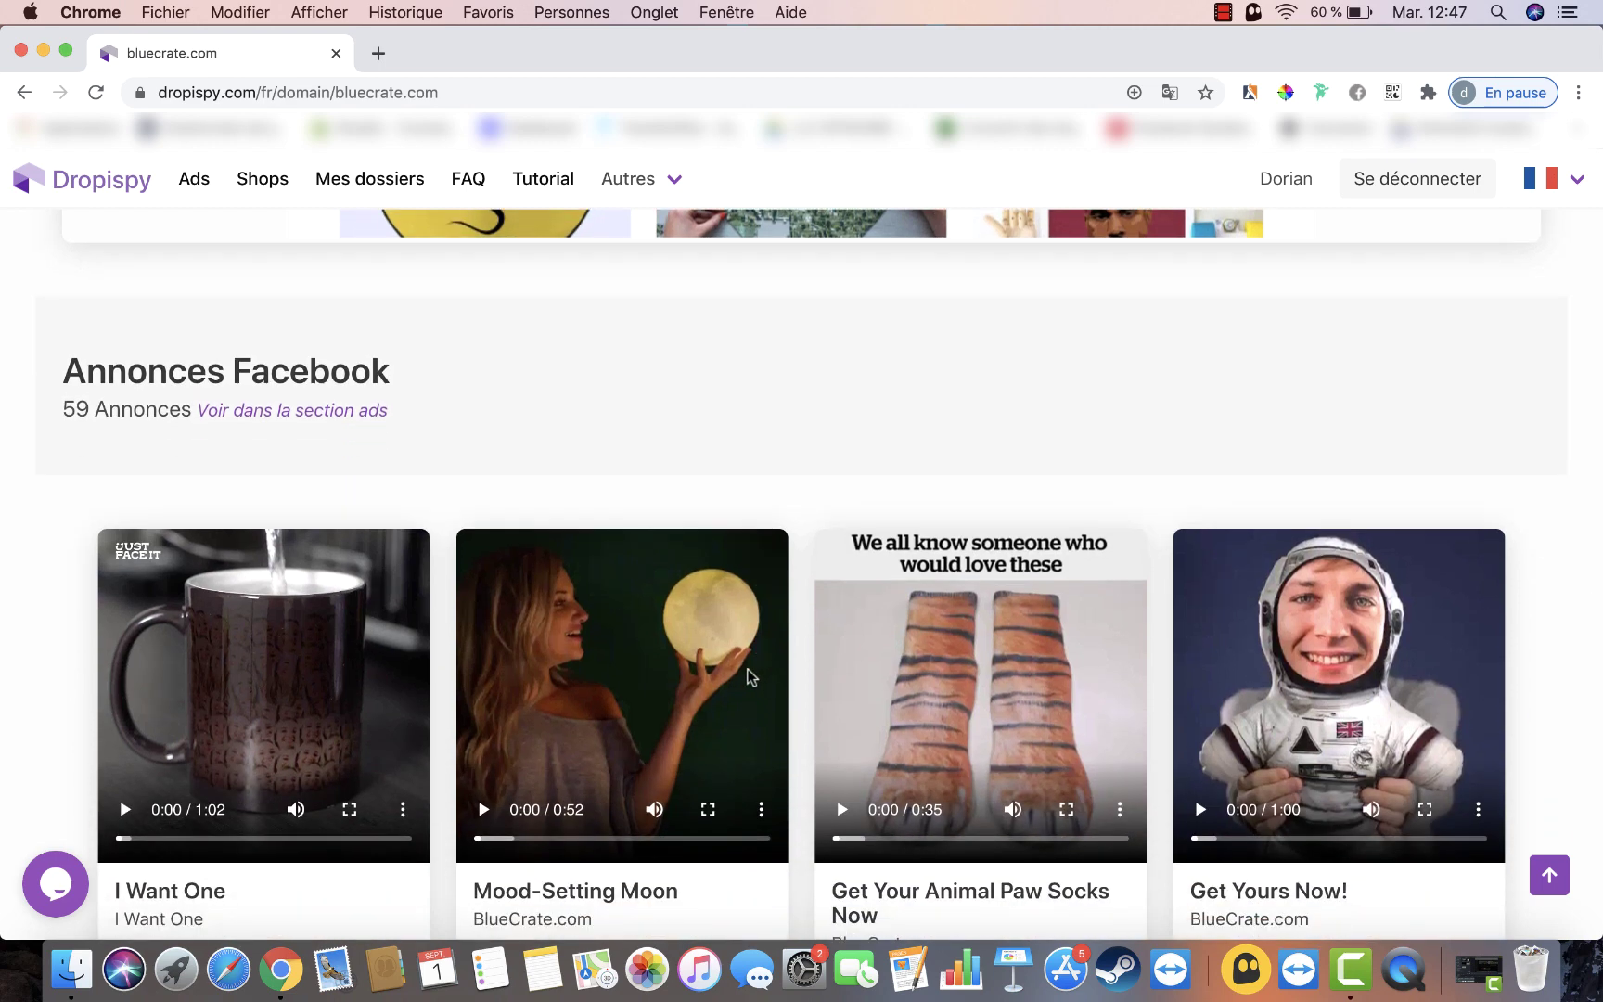
scroll(750, 676, "down", 4)
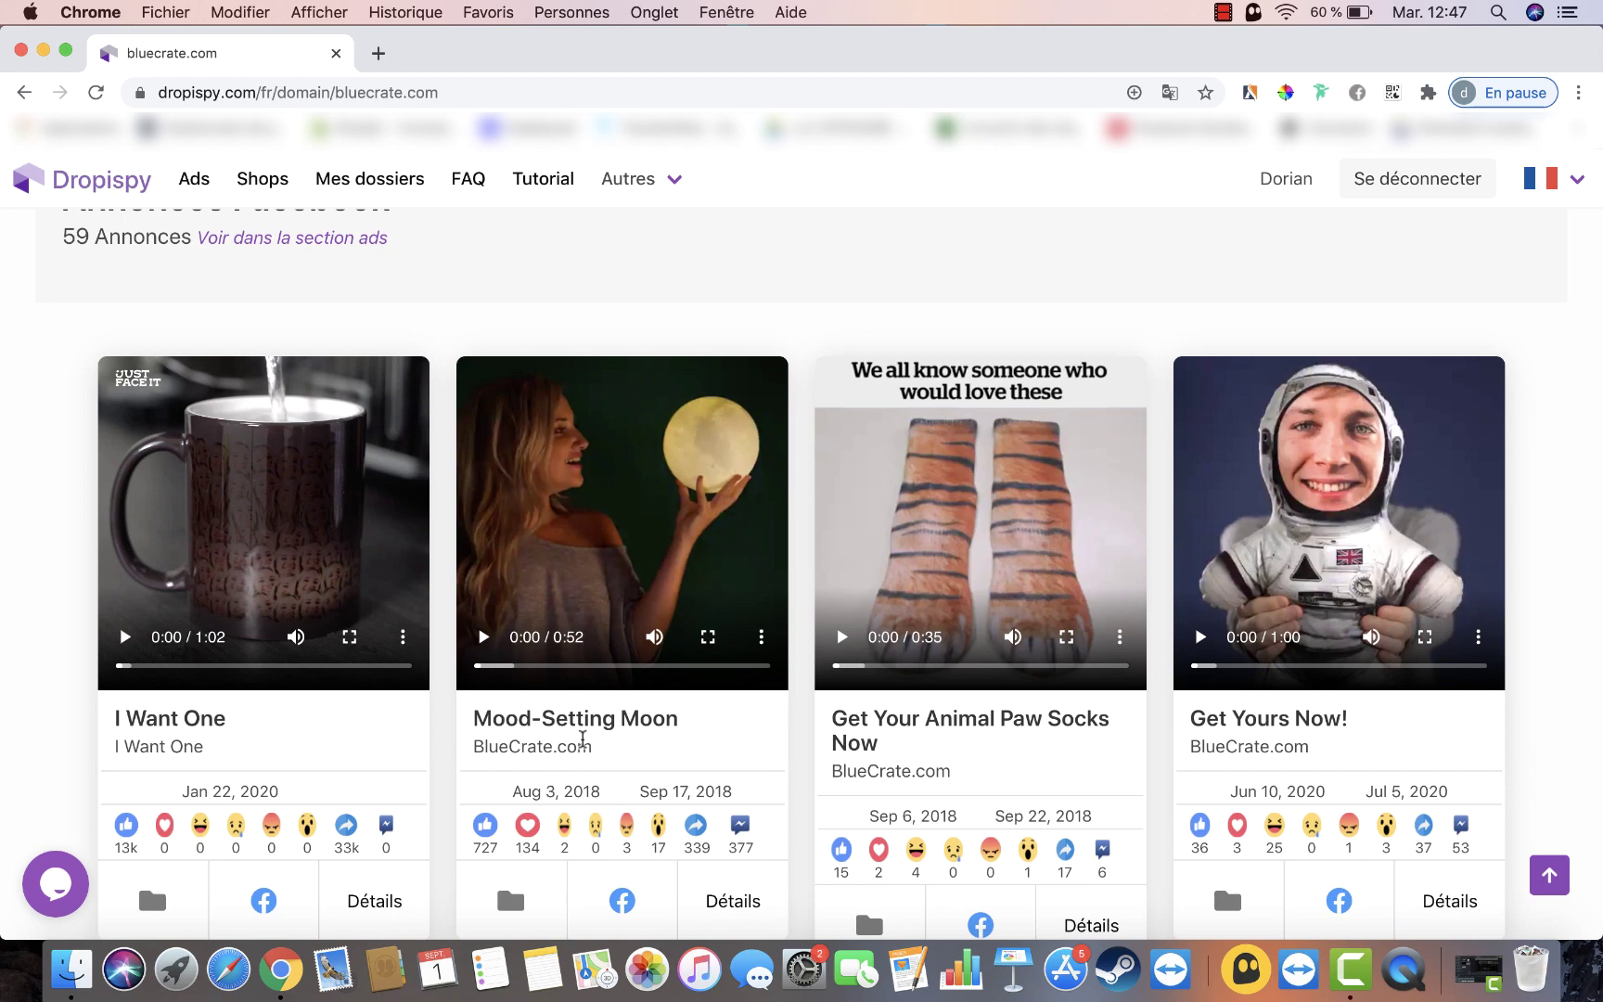
scroll(582, 738, "down", 2)
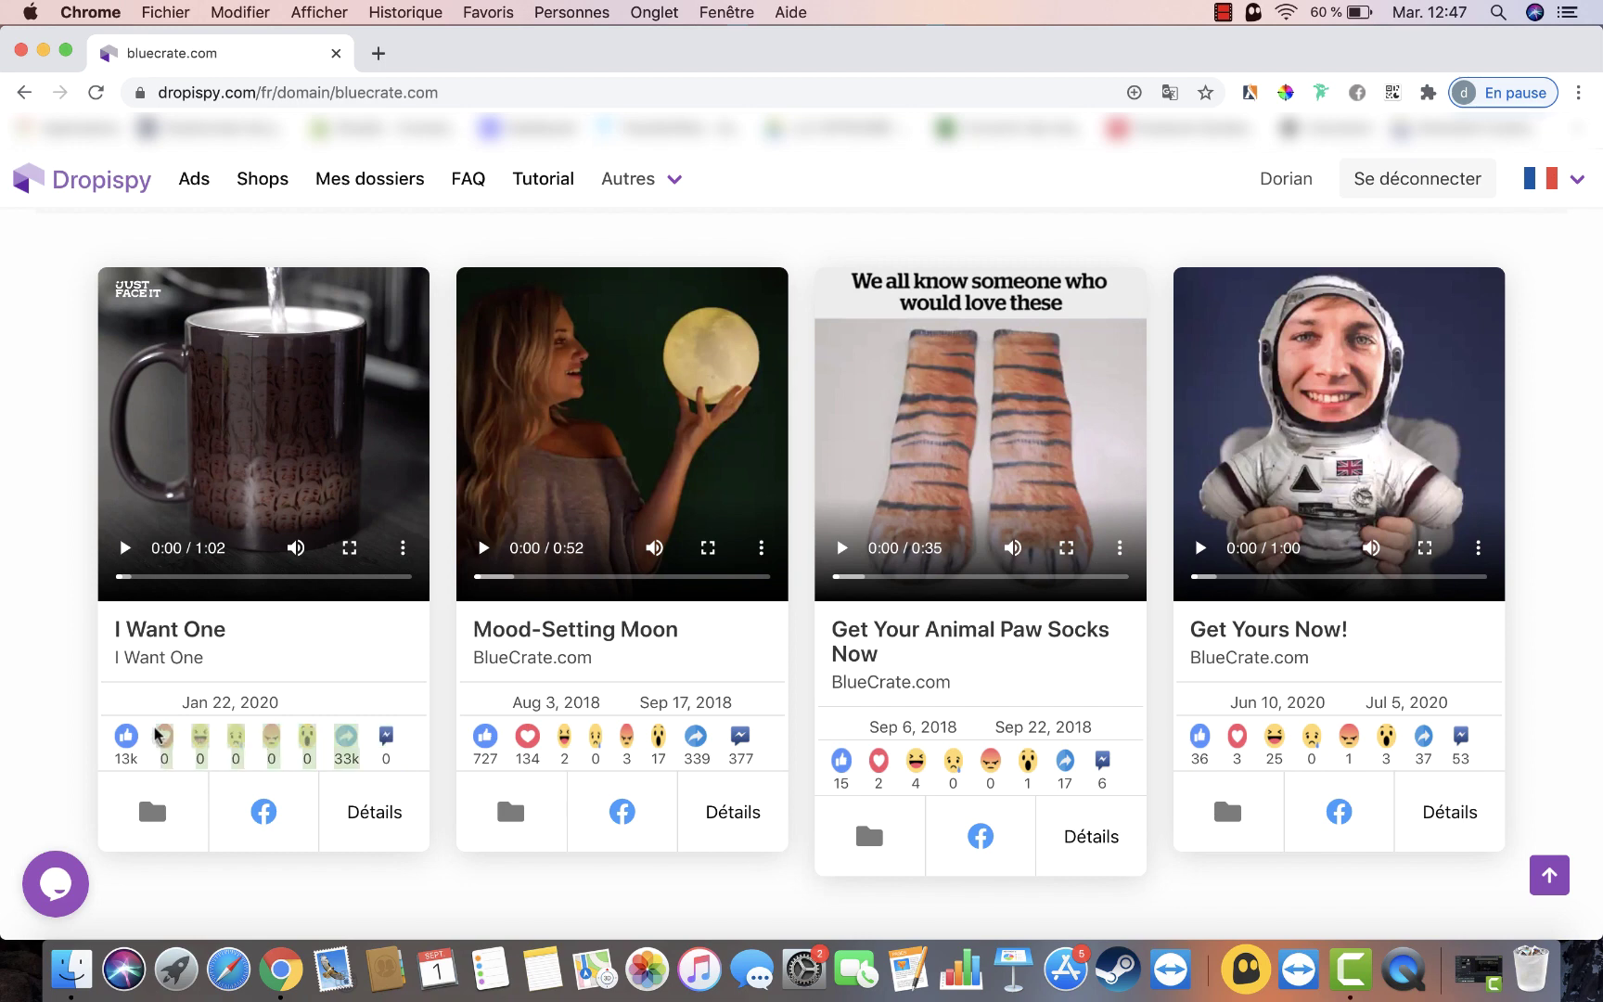
Step: Examine the Shopify apps used by bluecrate.com, then return to the general Shopify info and review the Alexa Rank History
scroll(677, 662, "up", 15)
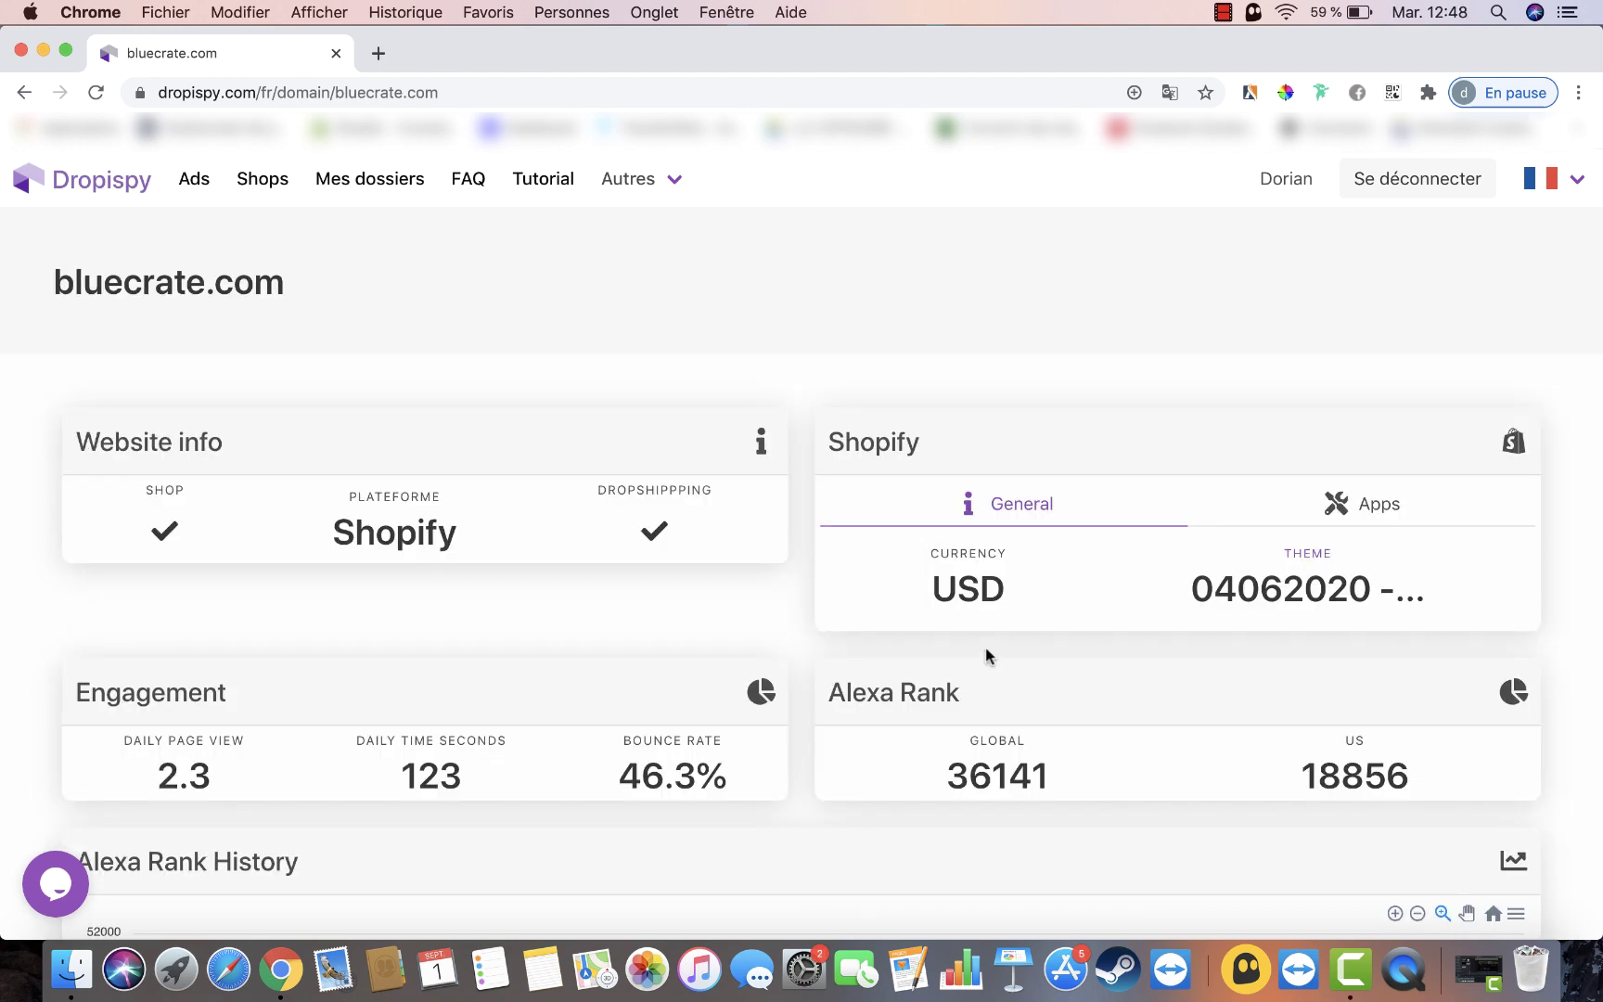
left_click(1369, 520)
scroll(1009, 753, "down", 4)
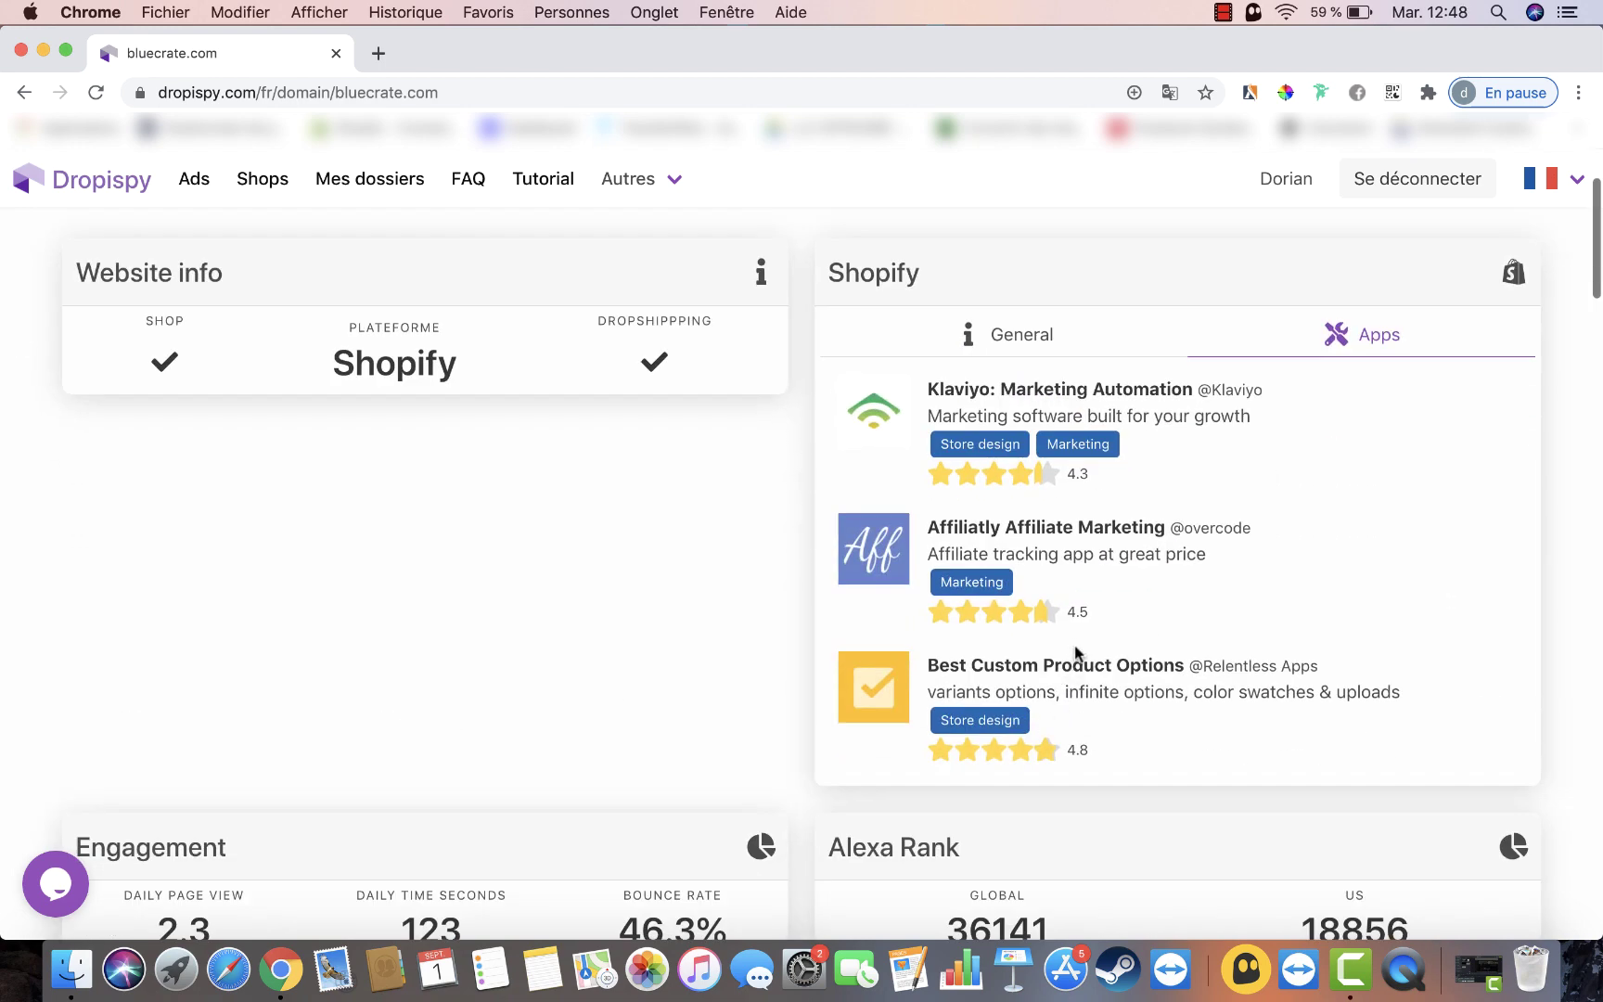
scroll(1071, 617, "down", 4)
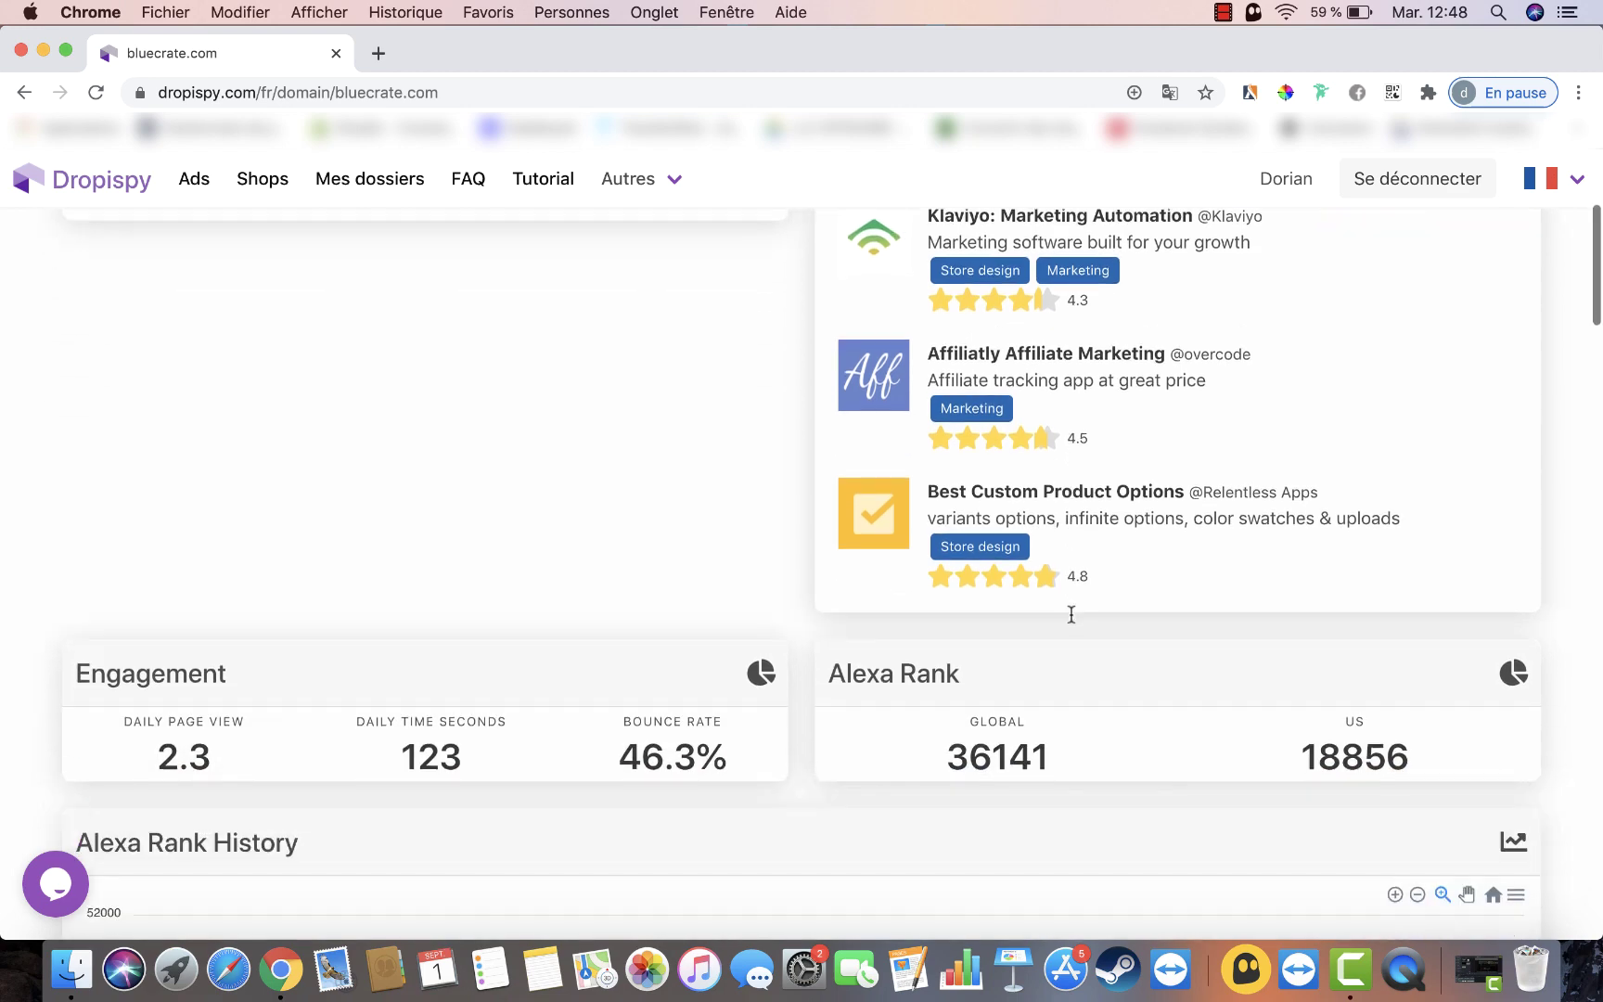
scroll(1073, 556, "up", 4)
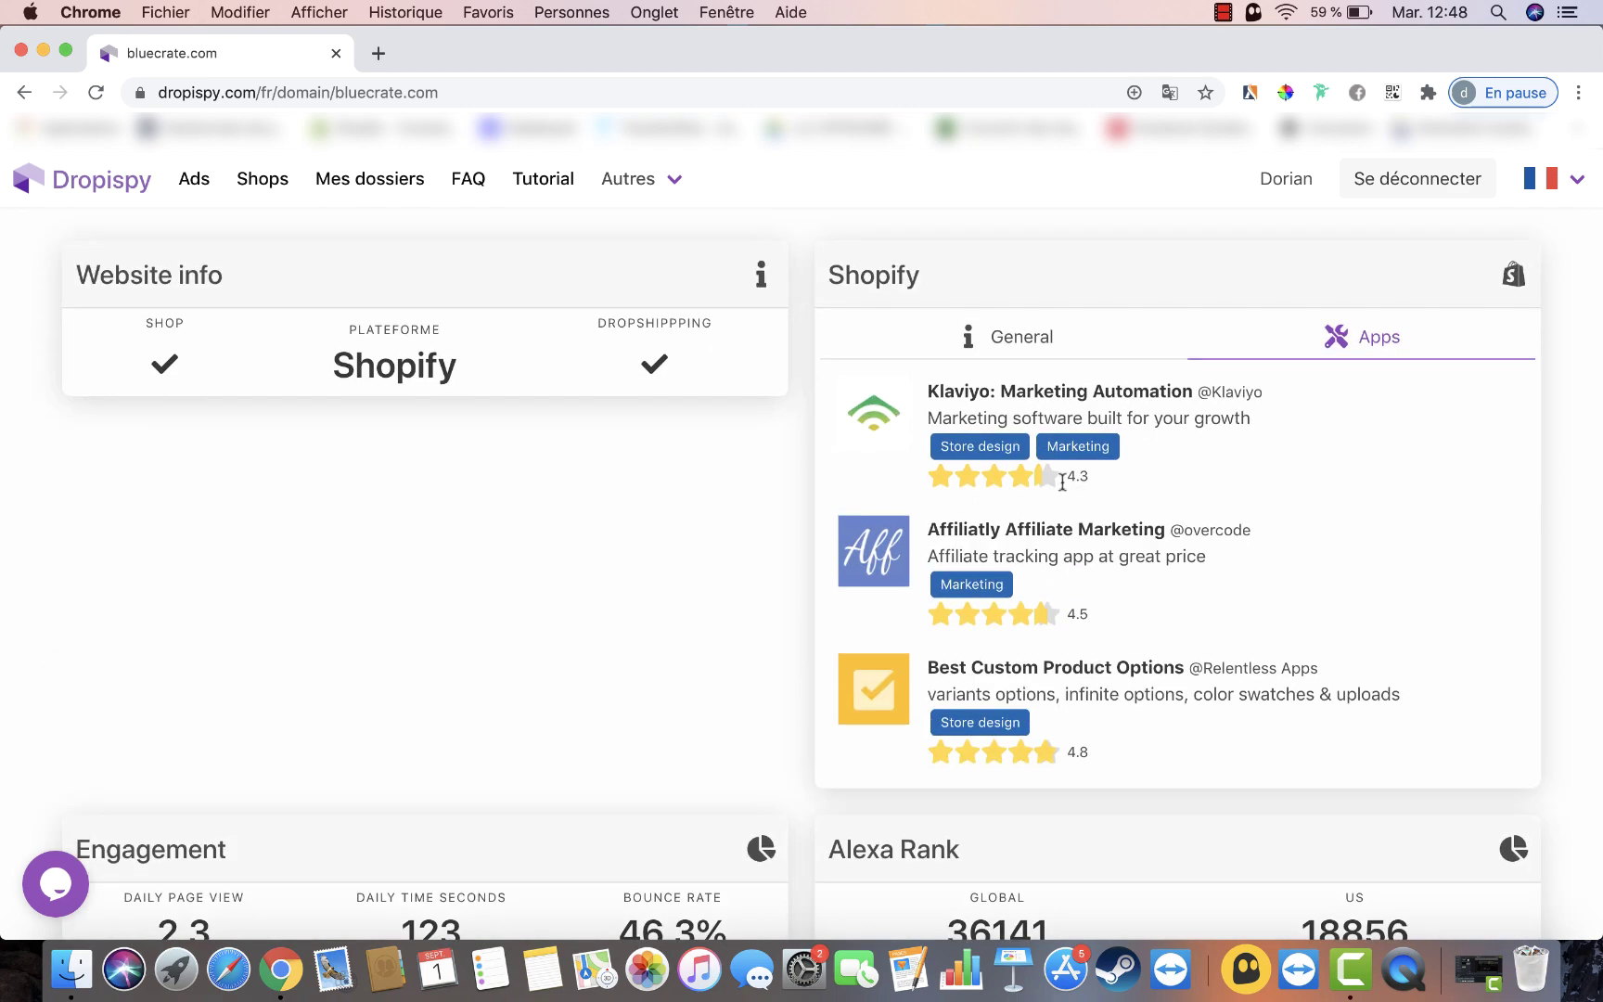
left_click(999, 329)
scroll(601, 516, "down", 5)
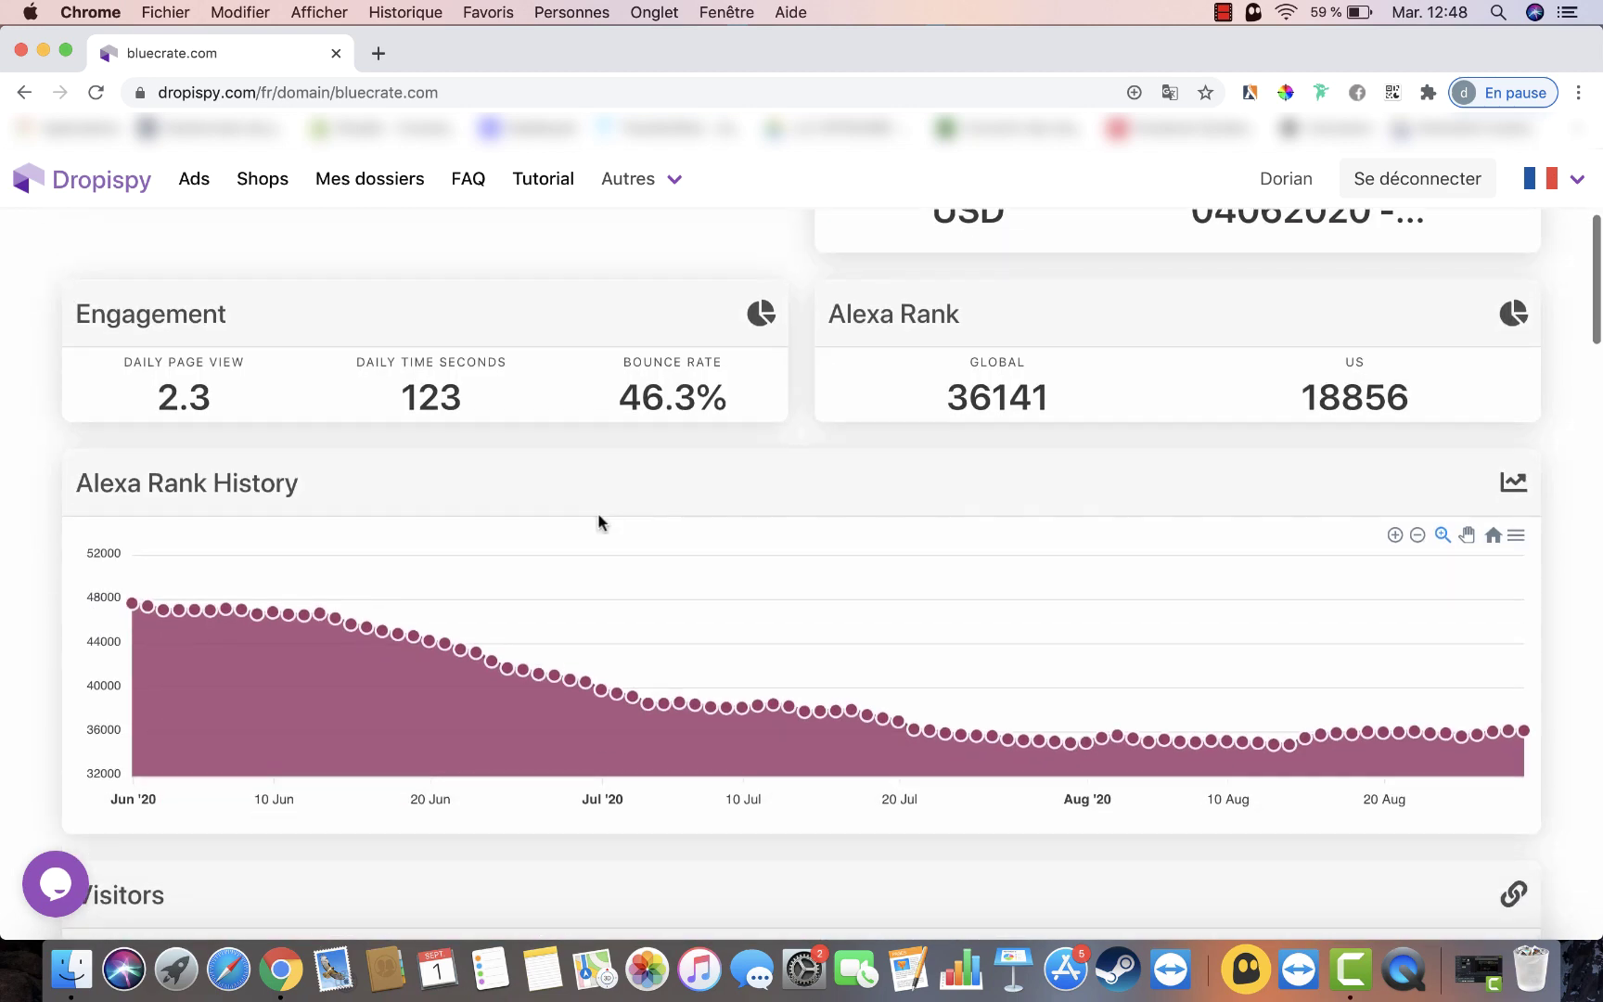
scroll(598, 523, "up", 3)
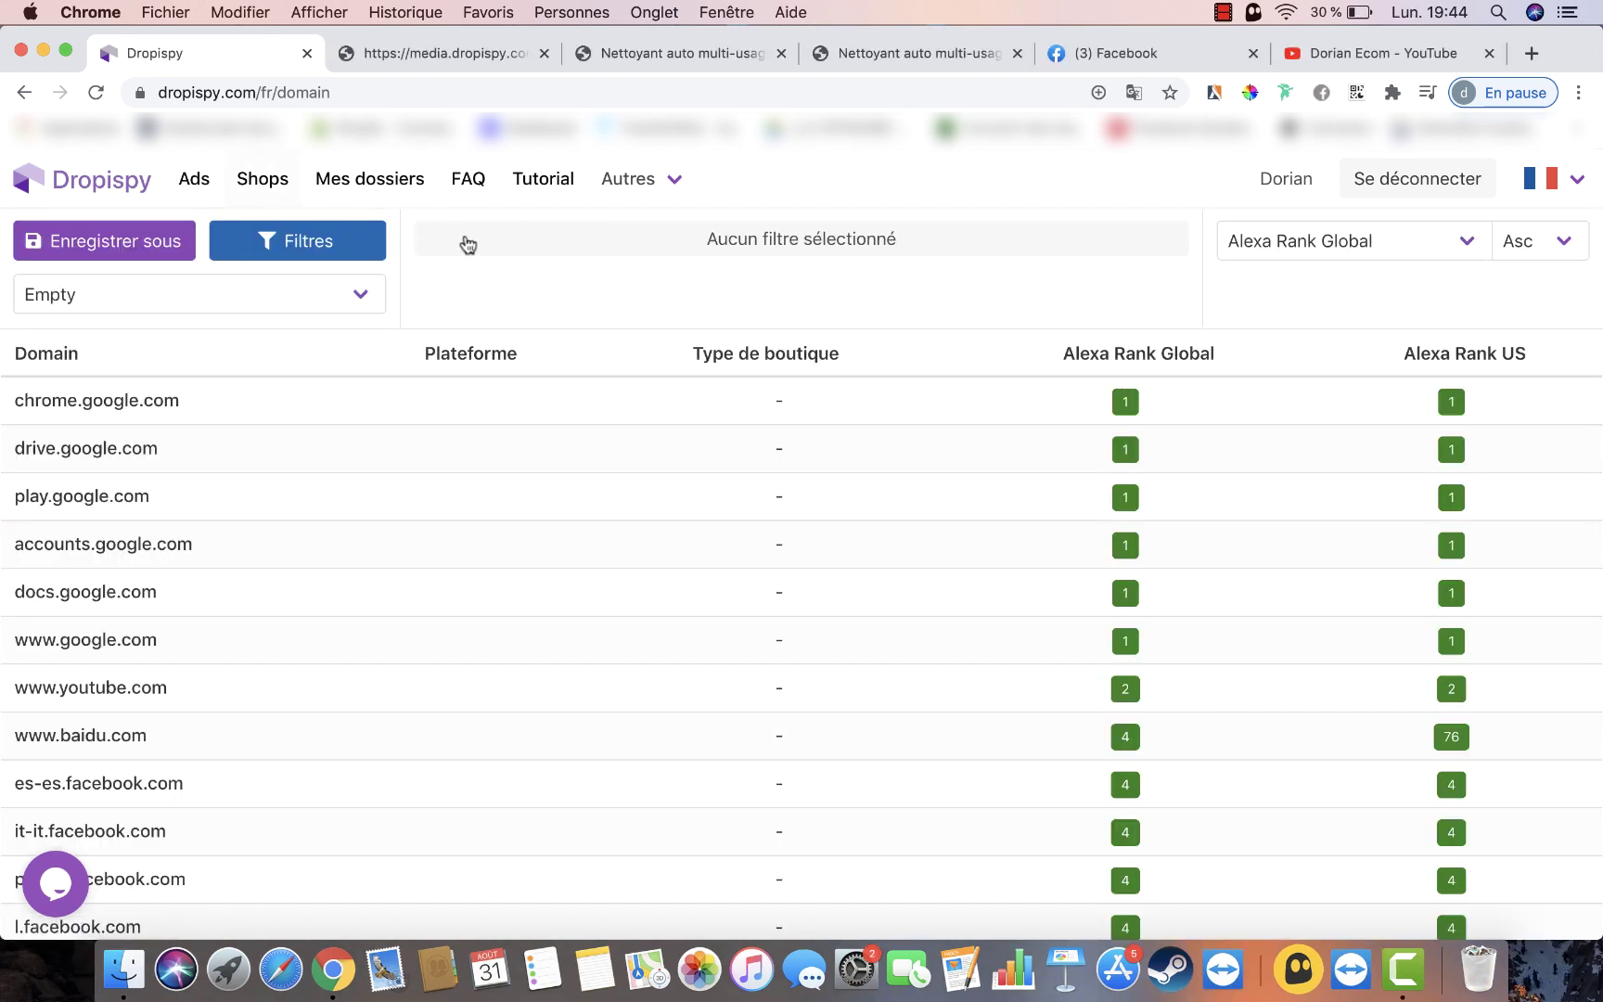
Step: Go to the Ads list and browse the unfiltered Facebook ads, comparing their media, dates and engagement figures
left_click(181, 179)
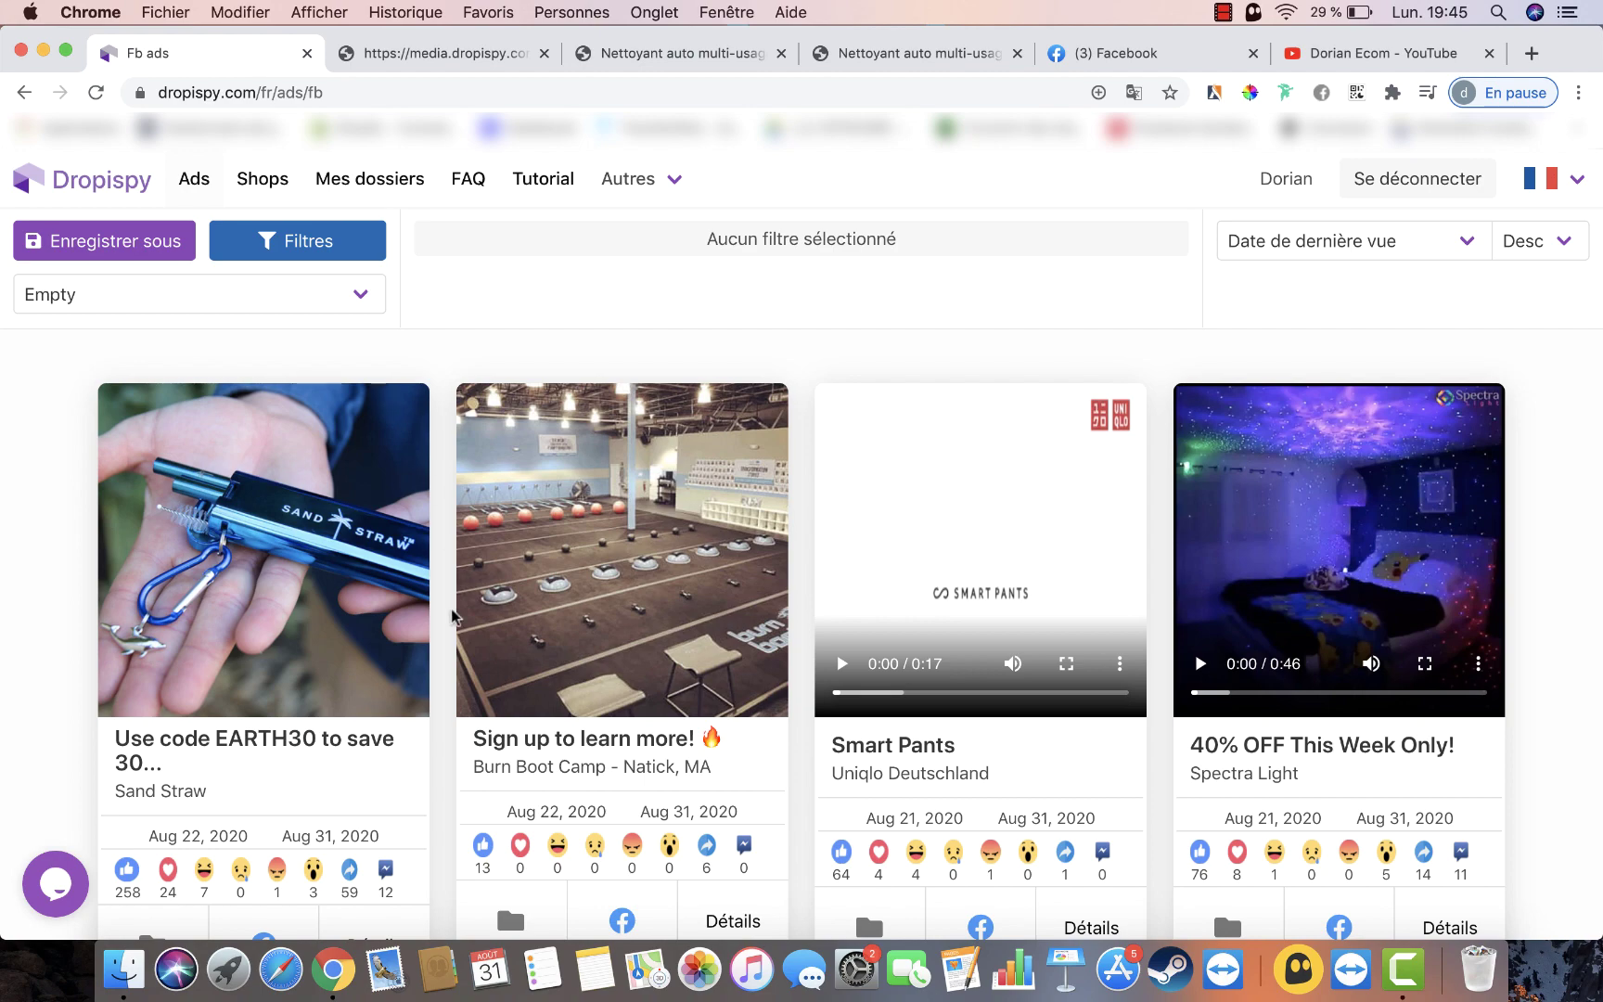
scroll(448, 619, "down", 5)
scroll(310, 624, "up", 5)
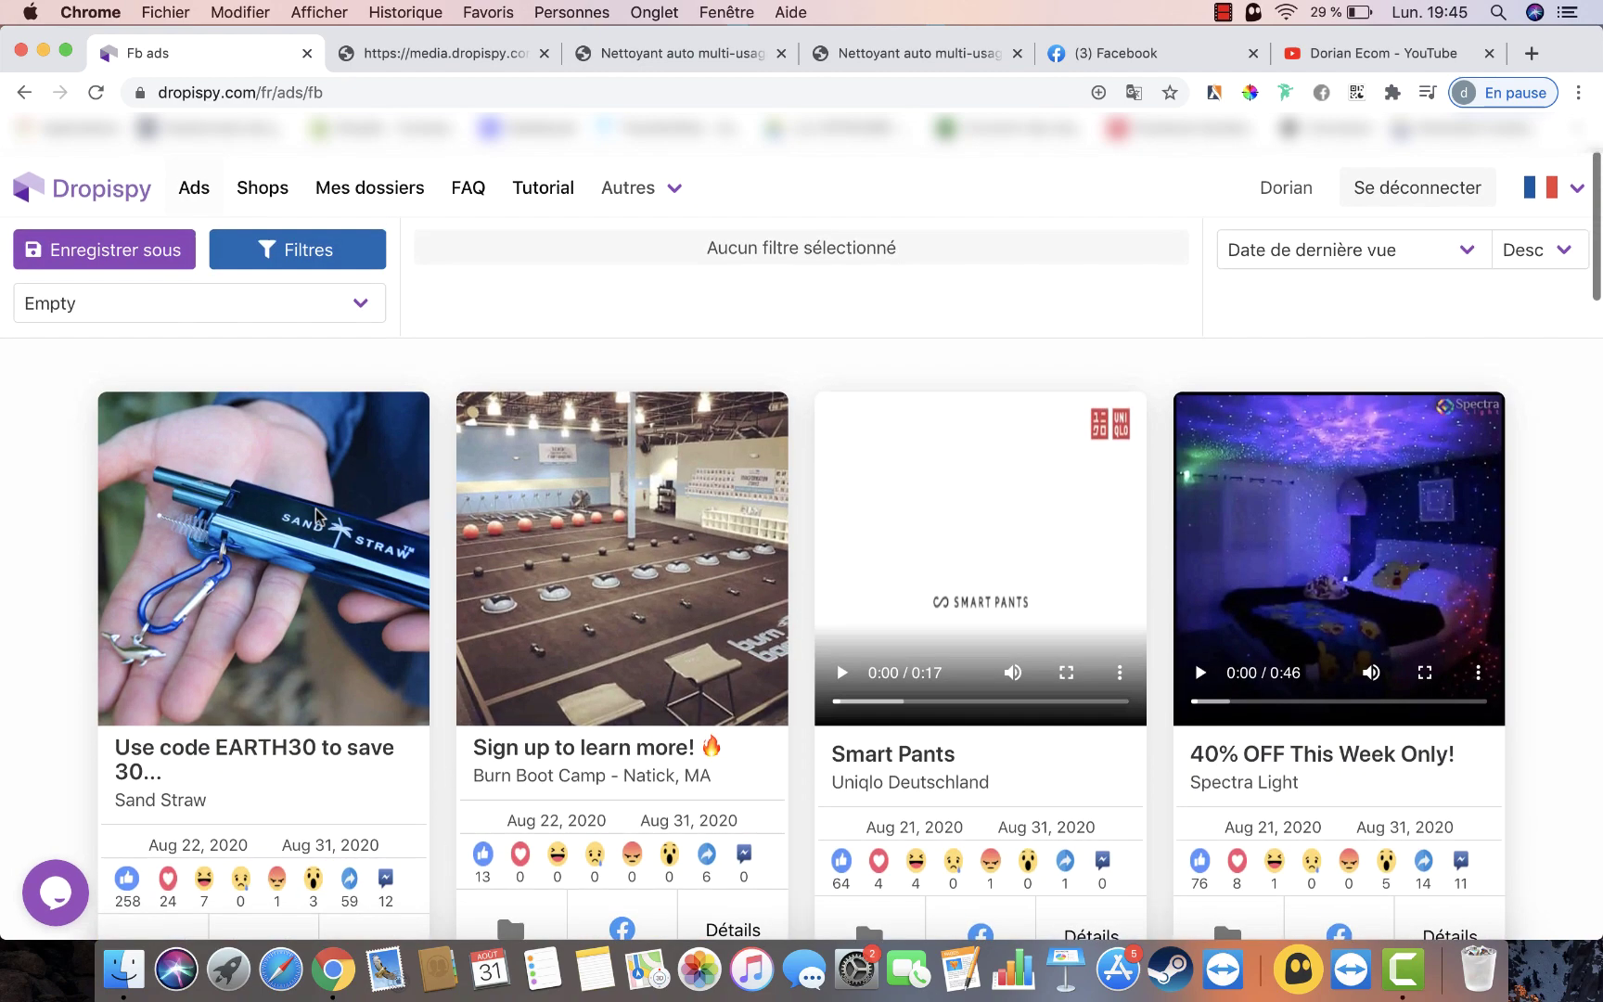
left_click_drag(56, 737, 777, 779)
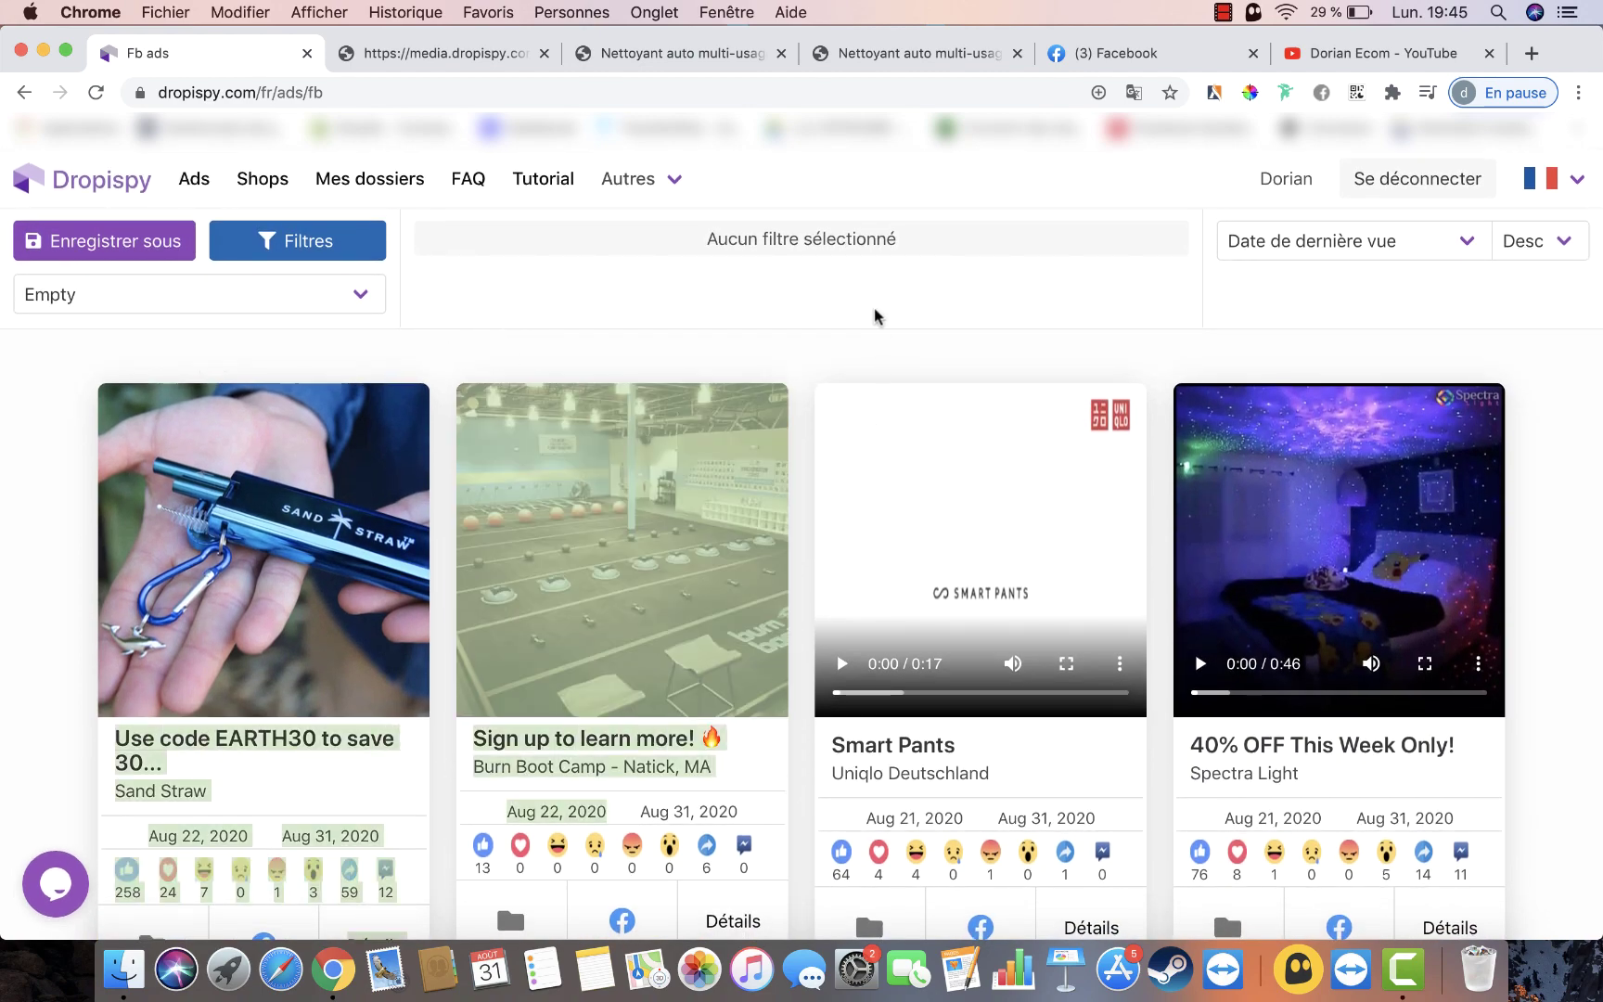
left_click(743, 645)
scroll(721, 710, "down", 9)
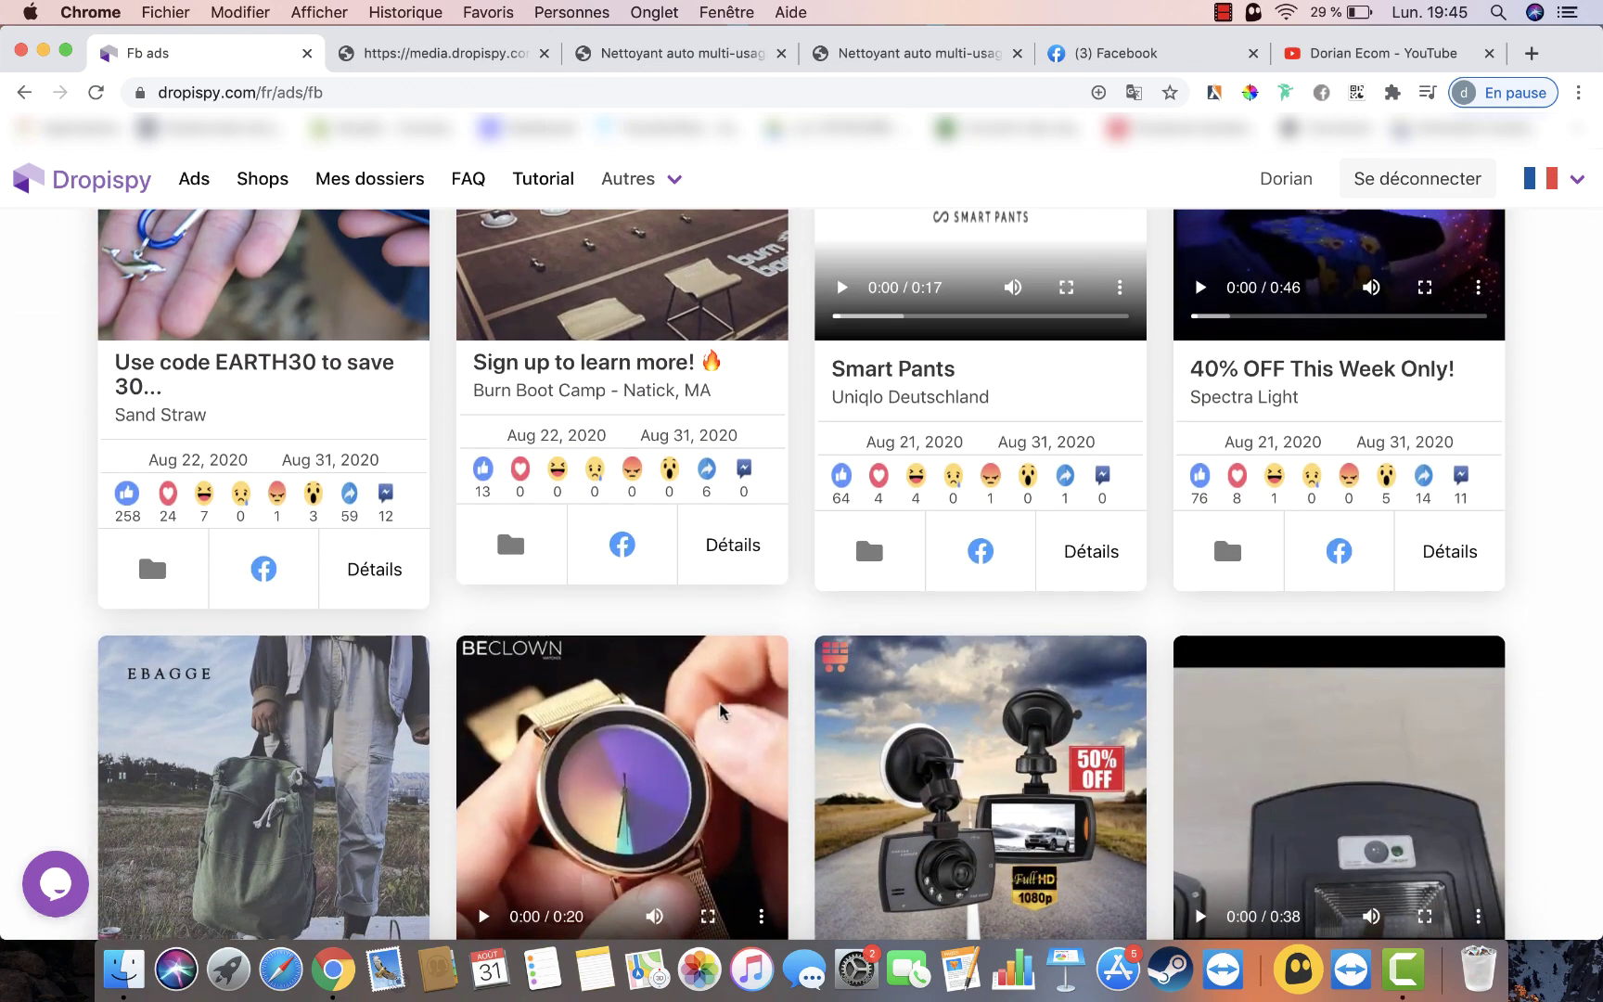
scroll(721, 712, "up", 9)
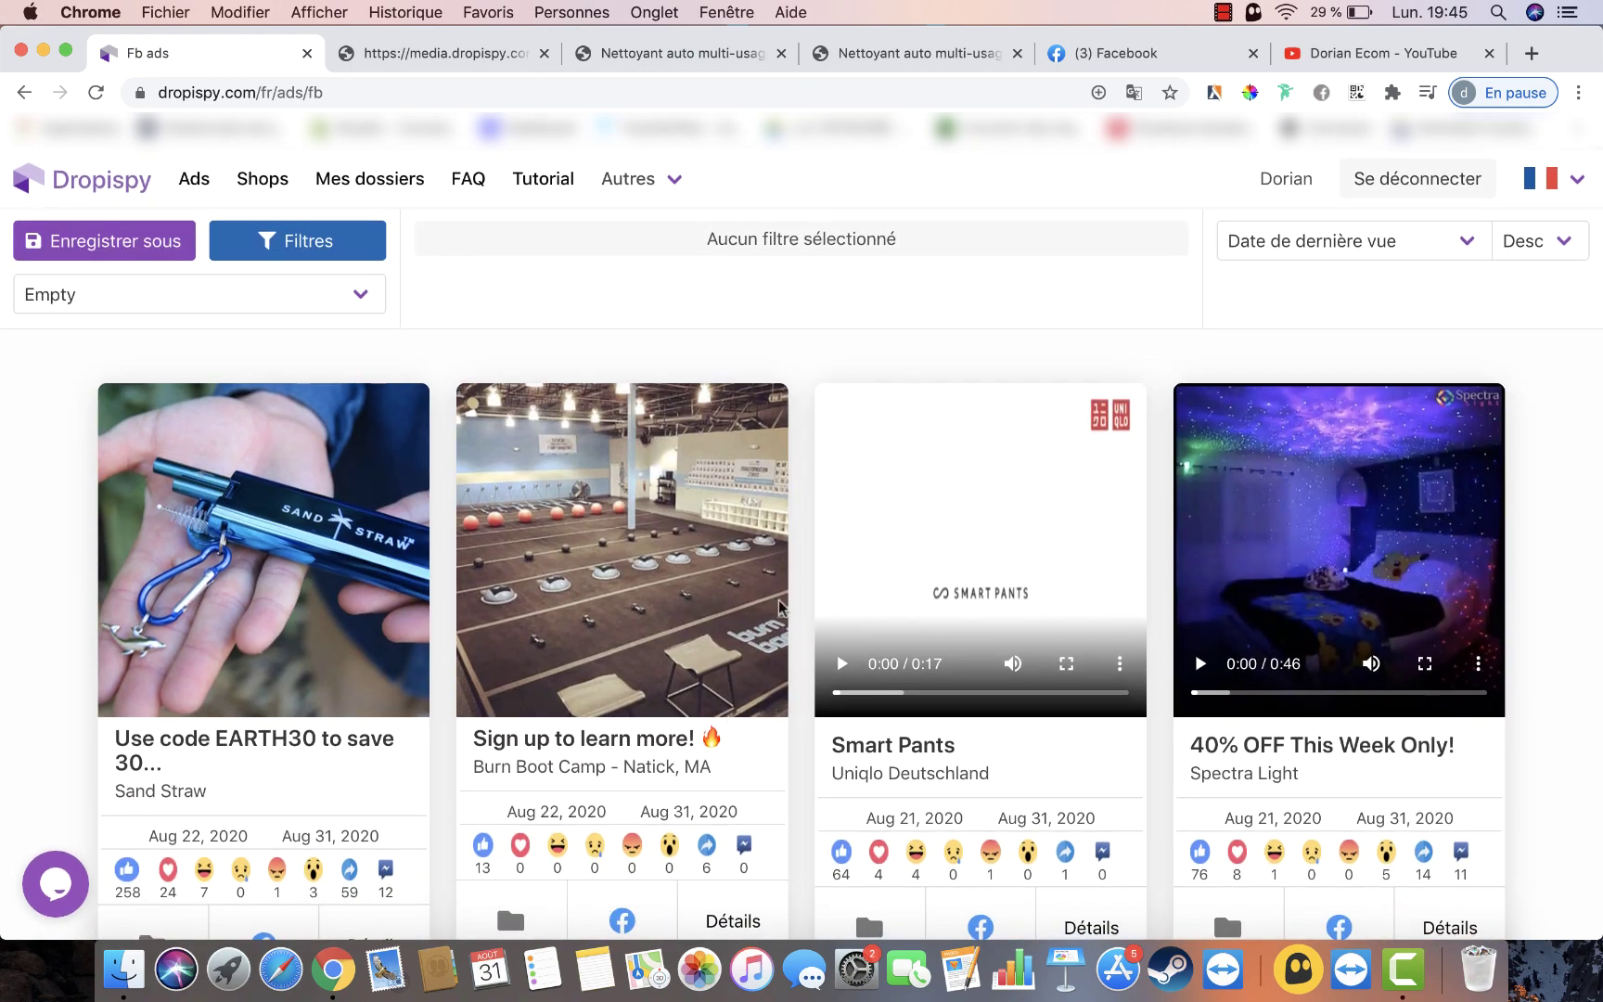
scroll(758, 712, "down", 1)
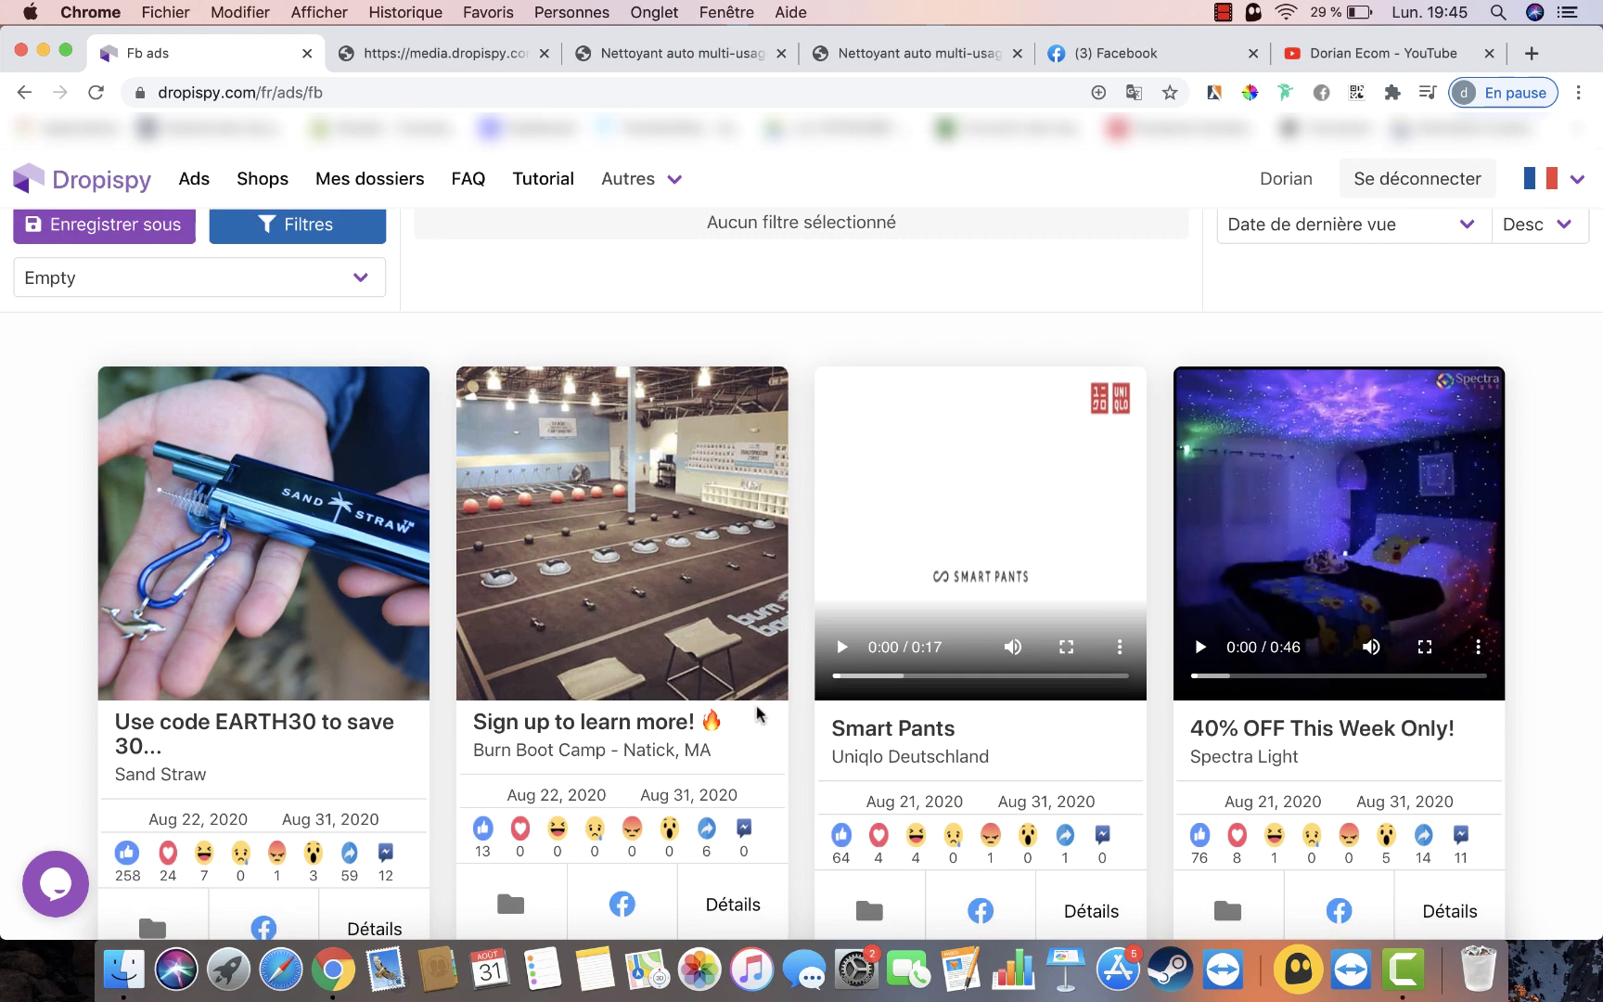
scroll(758, 713, "up", 1)
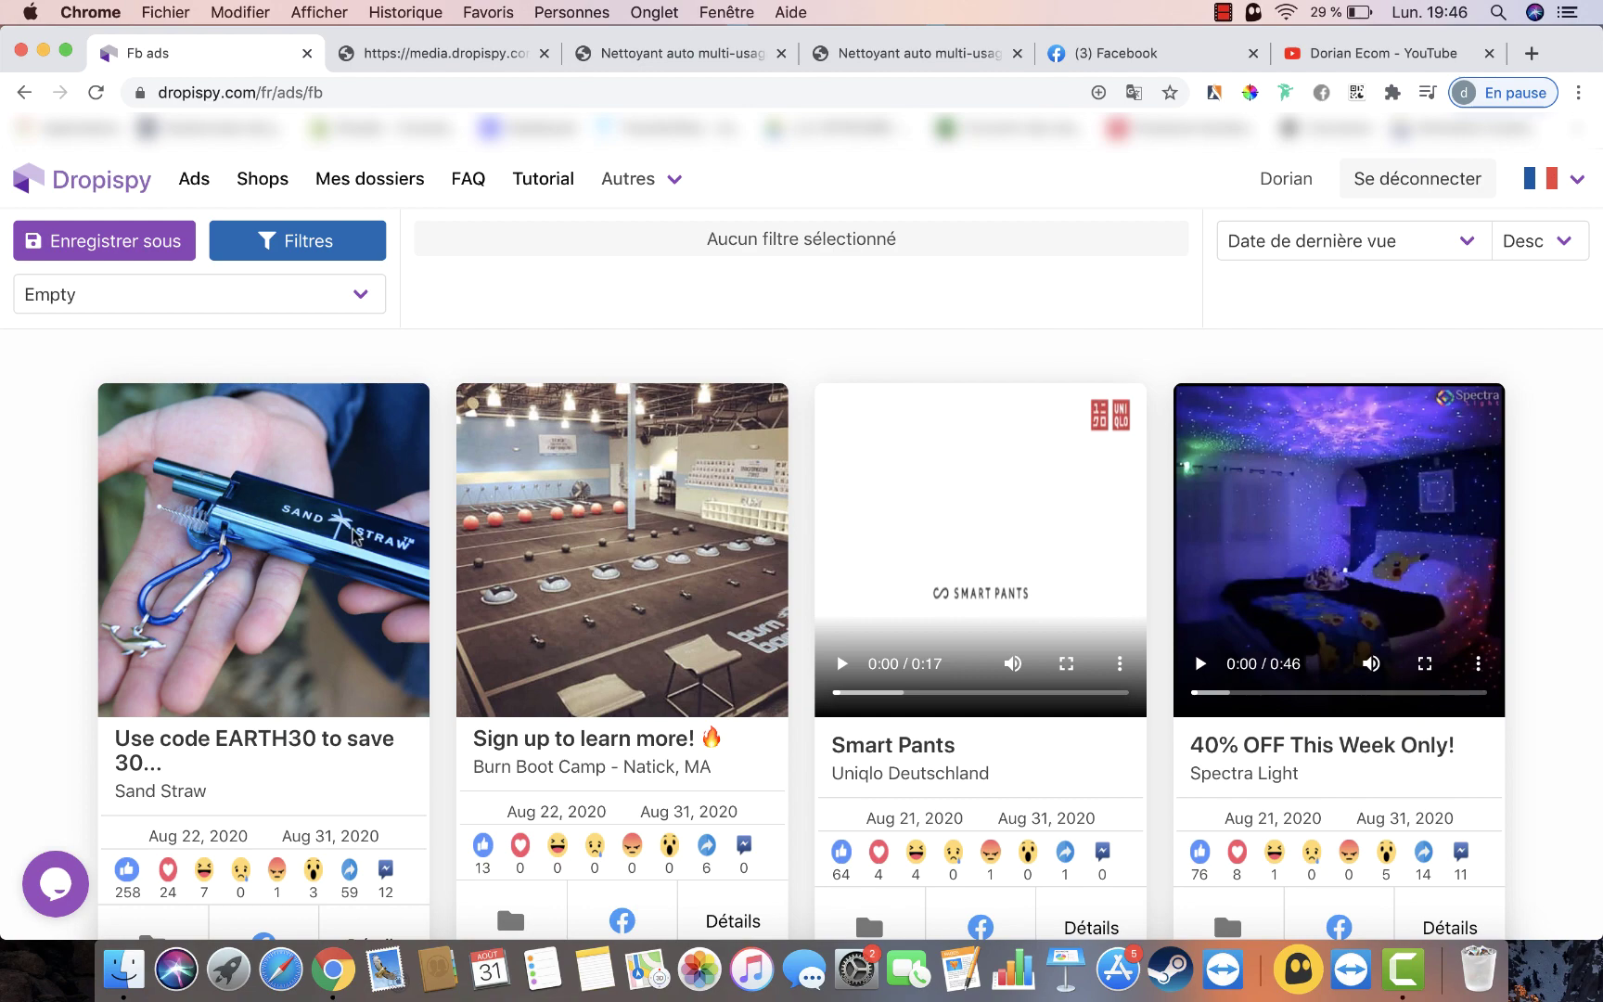
scroll(354, 536, "down", 3)
scroll(353, 536, "down", 1)
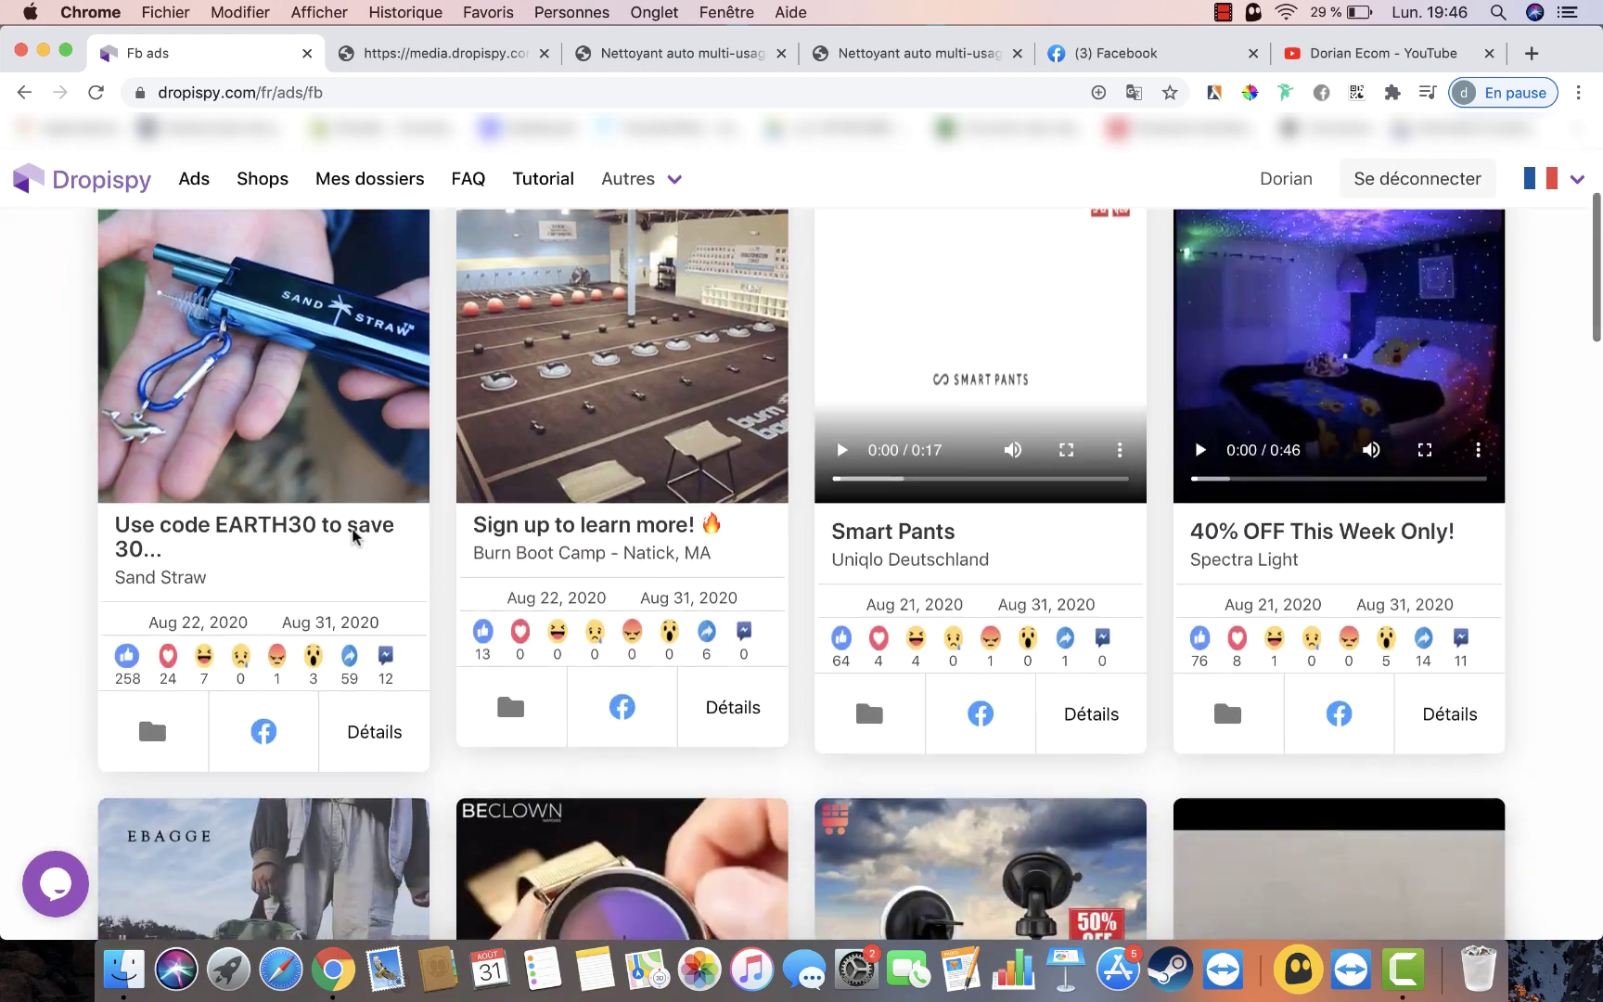
scroll(353, 536, "up", 5)
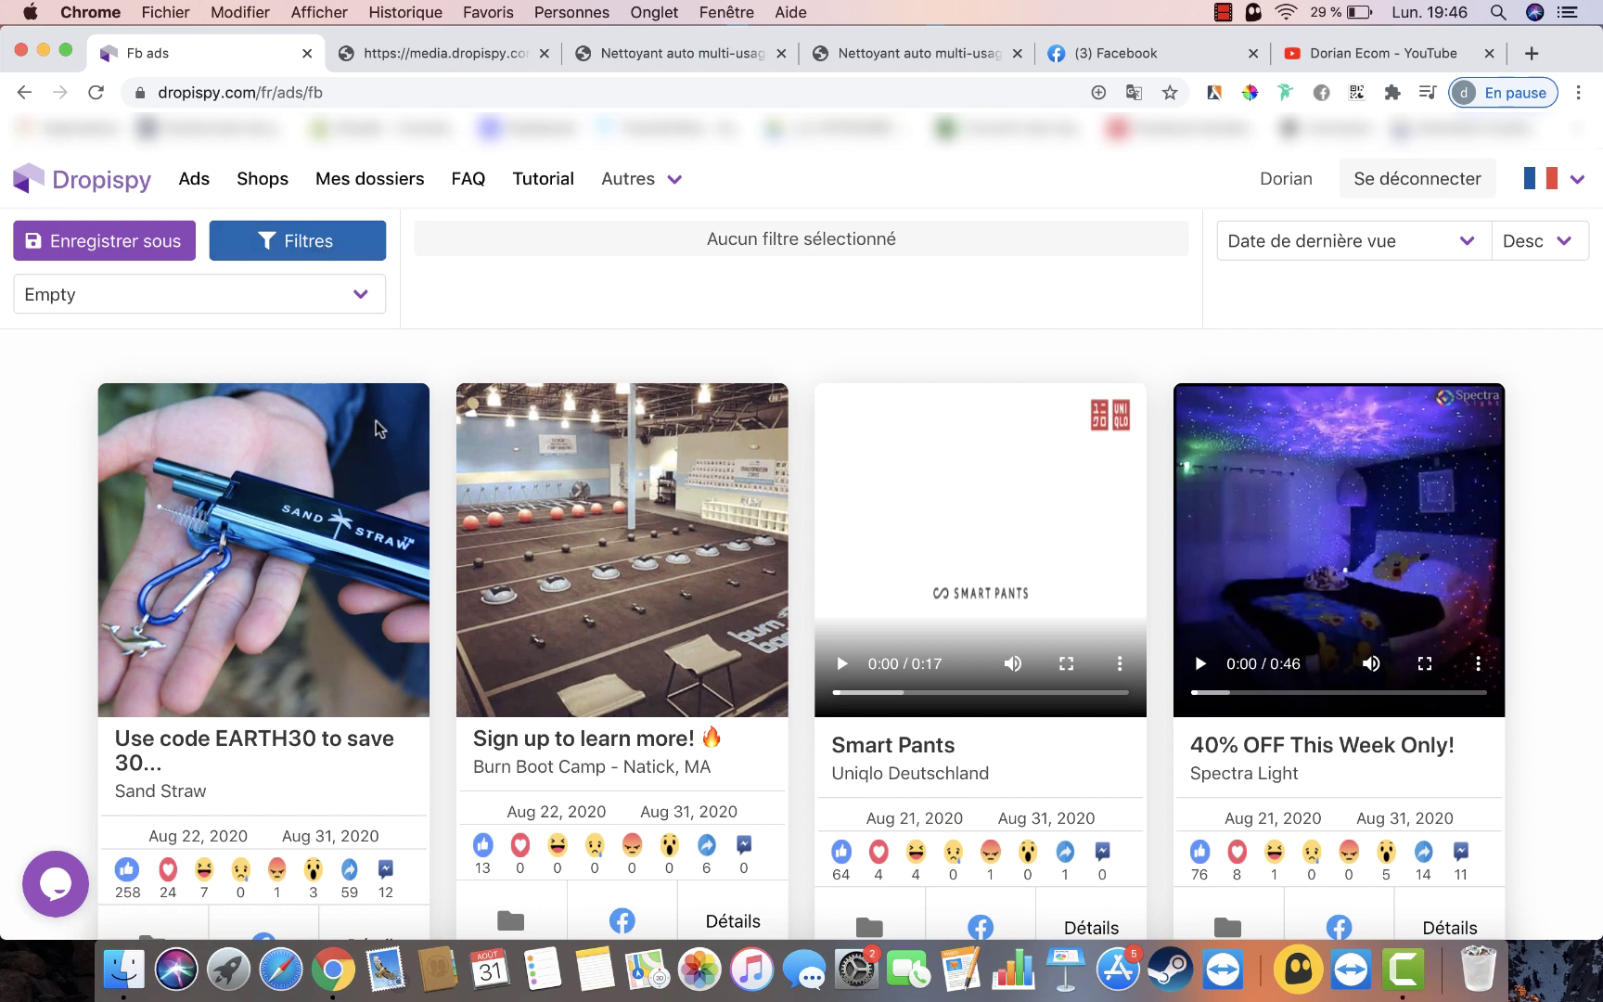
scroll(654, 751, "down", 5)
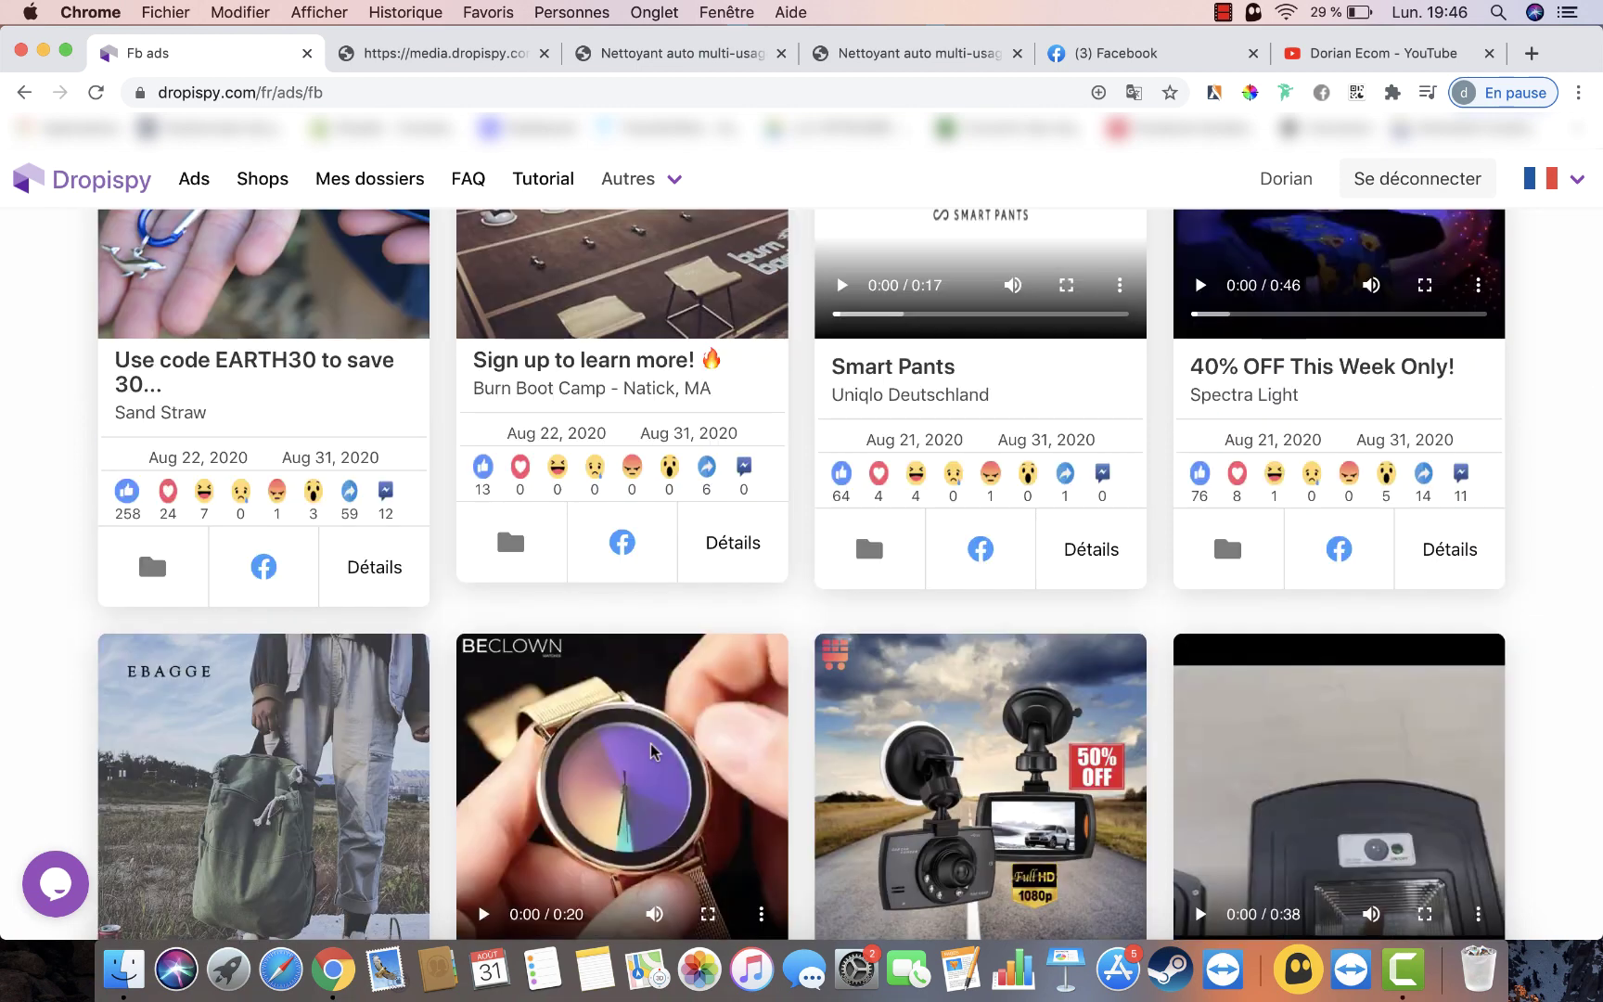